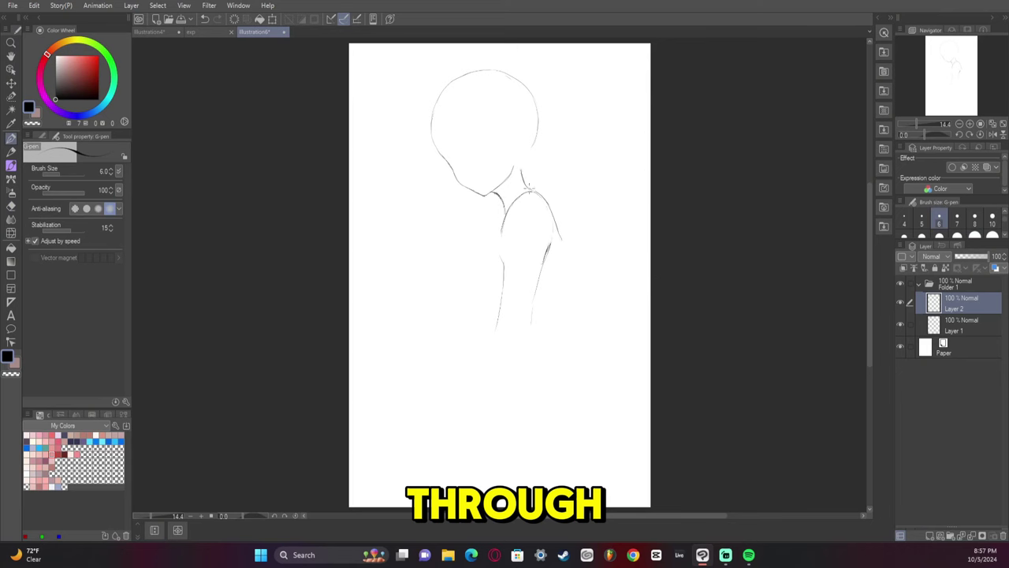
Sketch the chest contour and the off-shoulder sweater's wide collar band around the torso and upper arm
{"action": "left_click_drag", "start_coordinate": [505, 234], "coordinate": [451, 336]}
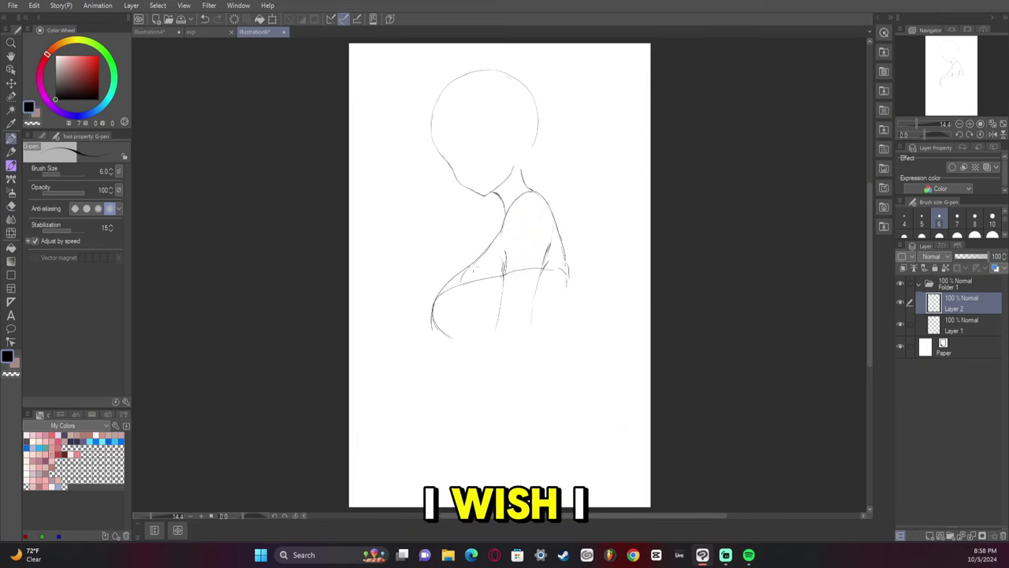
{"action": "left_click_drag", "start_coordinate": [565, 269], "coordinate": [552, 300]}
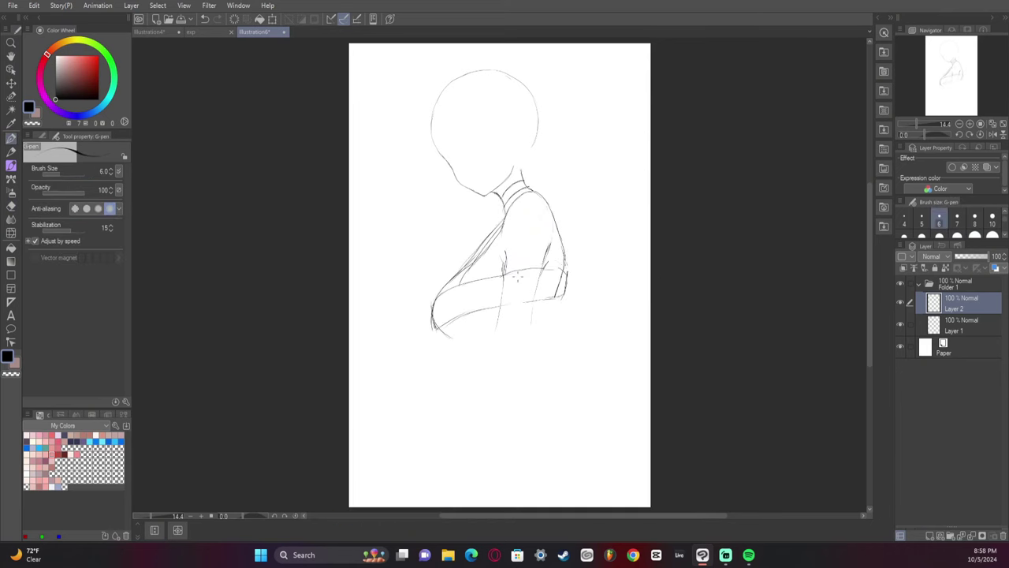
{"action": "left_click_drag", "start_coordinate": [436, 309], "coordinate": [565, 264]}
Fill the halter-top strips beside the chest and back solid black, and sketch the choker and the folds below the sweater collar
{"action": "key", "text": "g"}
{"action": "left_click", "coordinate": [457, 282]}
{"action": "key", "text": "p"}
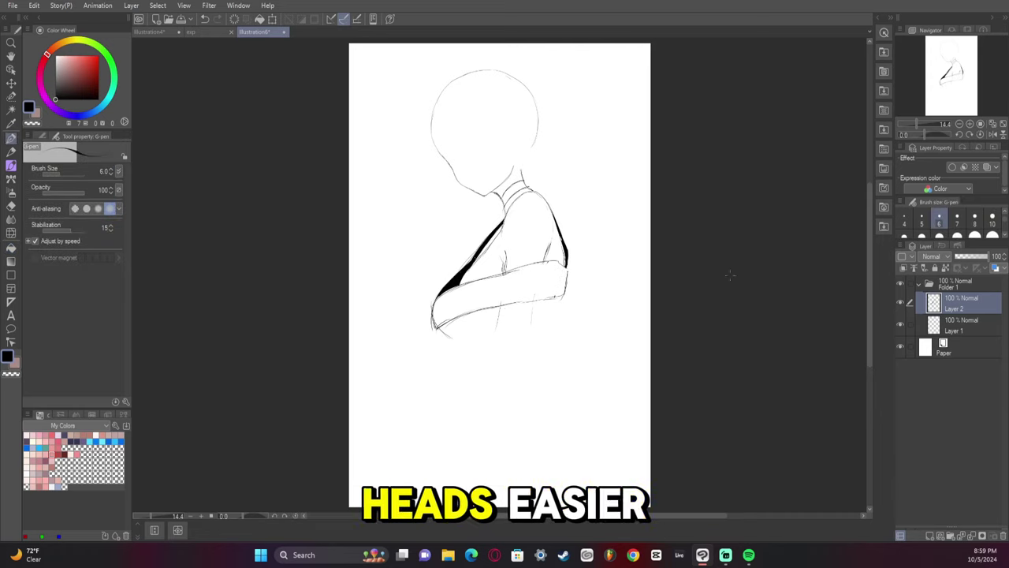
{"action": "left_click_drag", "start_coordinate": [527, 175], "coordinate": [507, 197]}
{"action": "left_click_drag", "start_coordinate": [491, 314], "coordinate": [489, 340]}
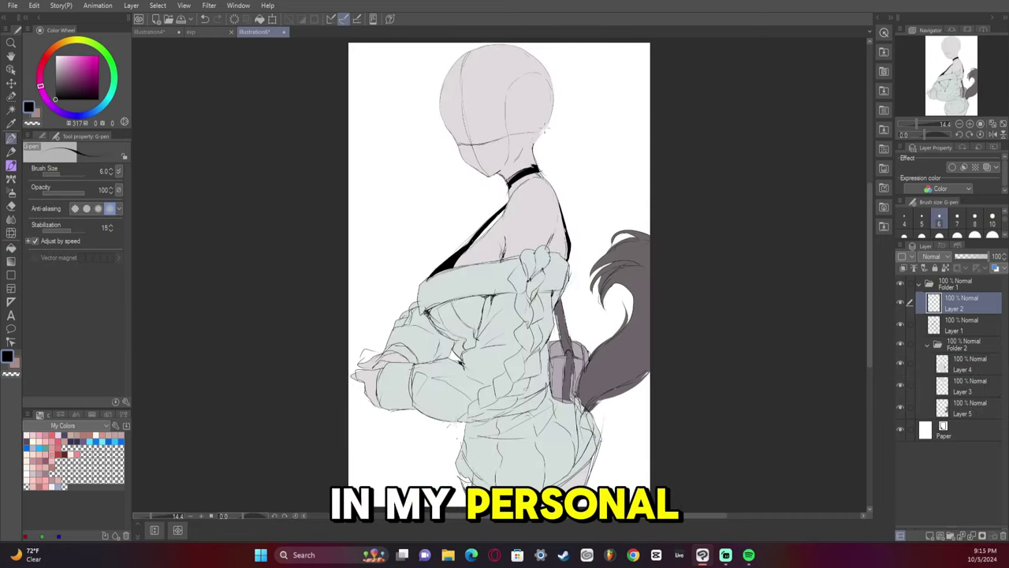
Sketch both eyes along the face guidelines on a new layer, checking the face in mirrored view
{"action": "key", "text": "ctrl+shift+n"}
{"action": "scroll", "coordinate": [505, 284], "scroll_direction": "up", "scroll_amount": 3}
{"action": "mouse_move", "coordinate": [483, 252]}
{"action": "left_mouse_down"}
{"action": "mouse_move", "coordinate": [523, 232]}
{"action": "mouse_move", "coordinate": [512, 259]}
{"action": "mouse_move", "coordinate": [572, 253]}
{"action": "left_mouse_up"}
{"action": "key", "text": "h"}
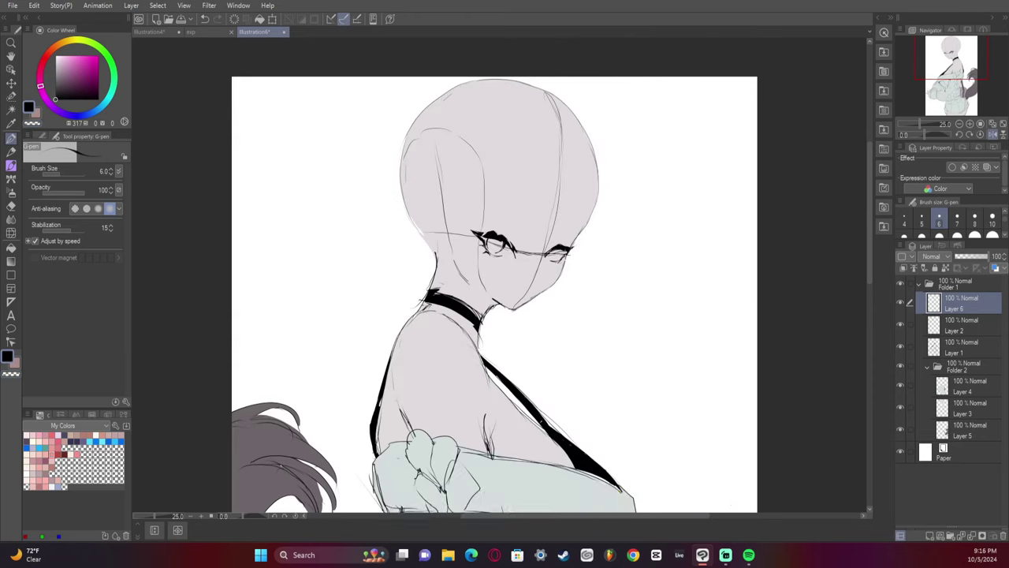
{"action": "key", "text": "h"}
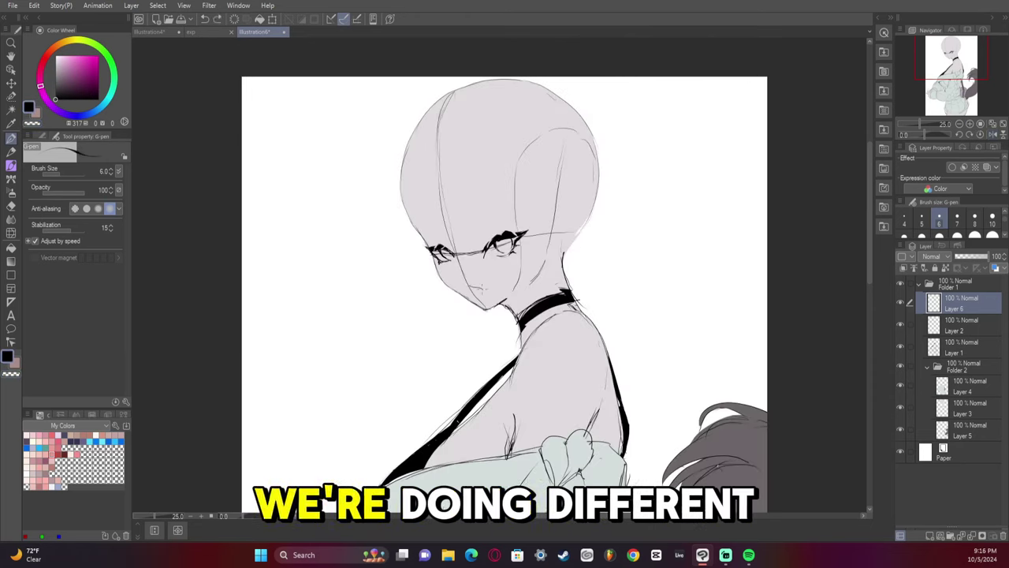
Add new layers for the facial details and base colours, and colour both irises lime green
{"action": "left_click", "coordinate": [958, 347]}
{"action": "key", "text": "ctrl+shift+n"}
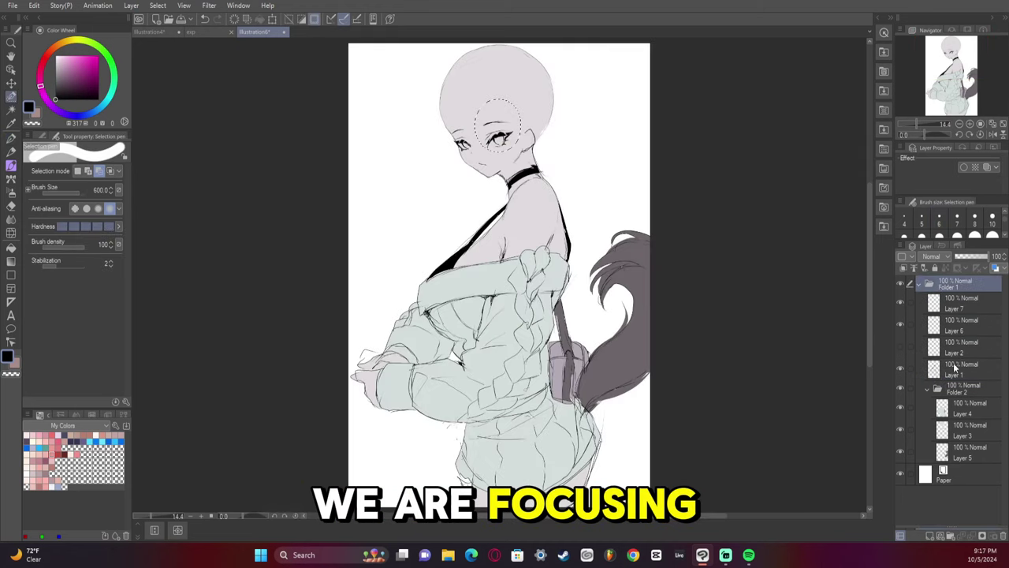
{"action": "left_click", "coordinate": [953, 363]}
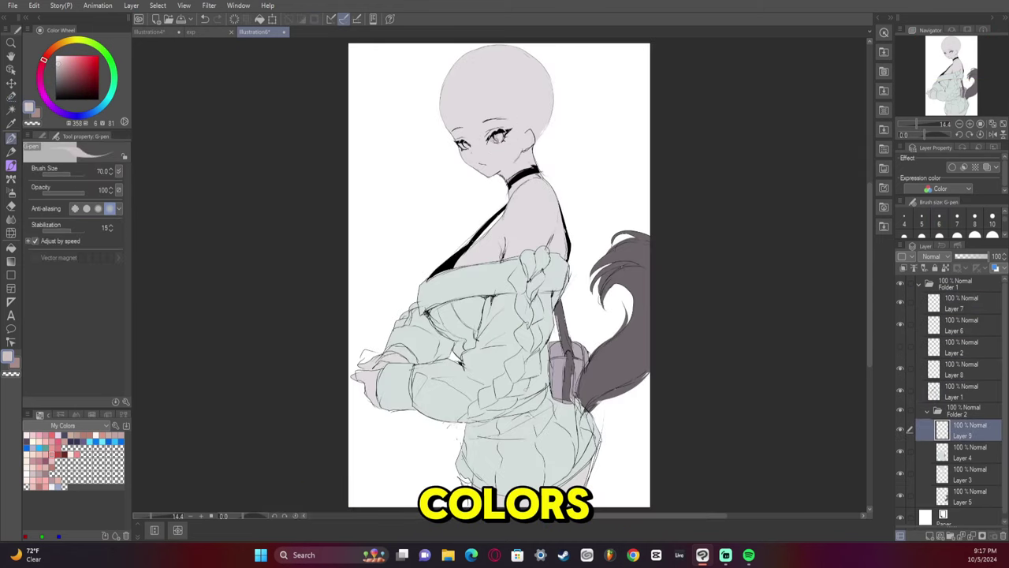
{"action": "left_click", "coordinate": [93, 48]}
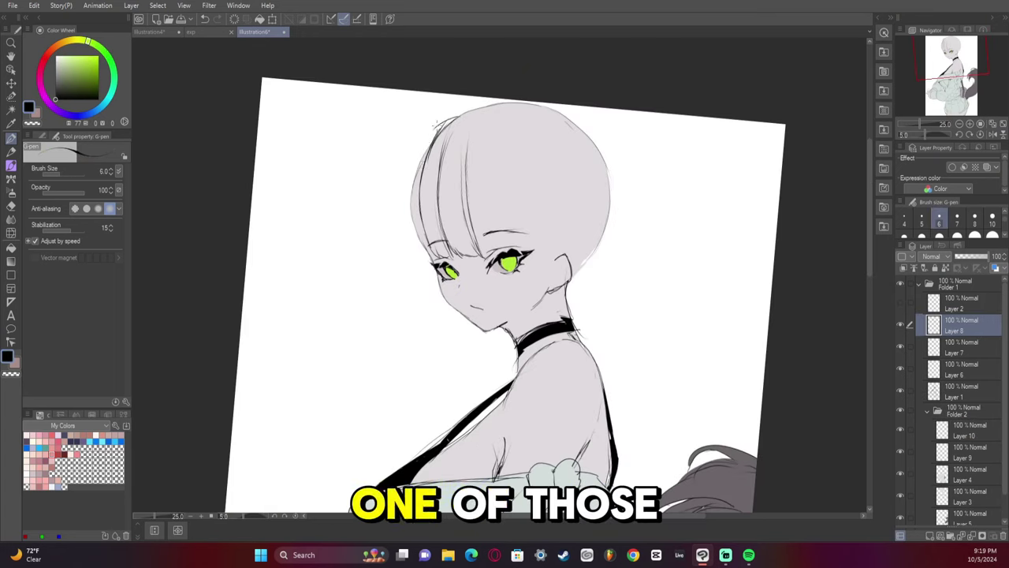
Sketch the fringe and the curved hair strands framing the far side of the face, checking them in mirrored view
{"action": "left_click_drag", "start_coordinate": [436, 123], "coordinate": [410, 155]}
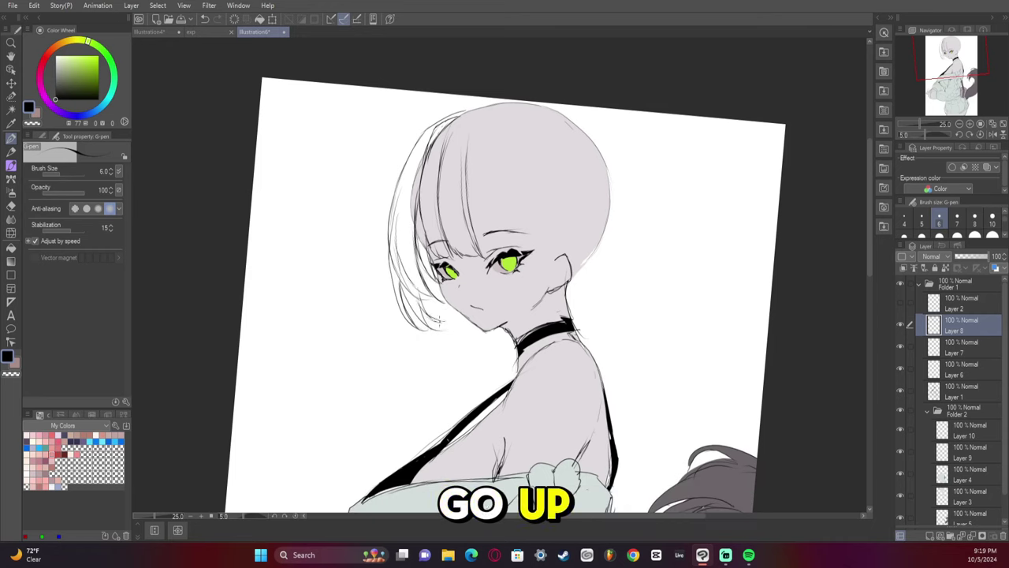
{"action": "key", "text": "h"}
{"action": "key", "text": "h"}
{"action": "key", "text": "h"}
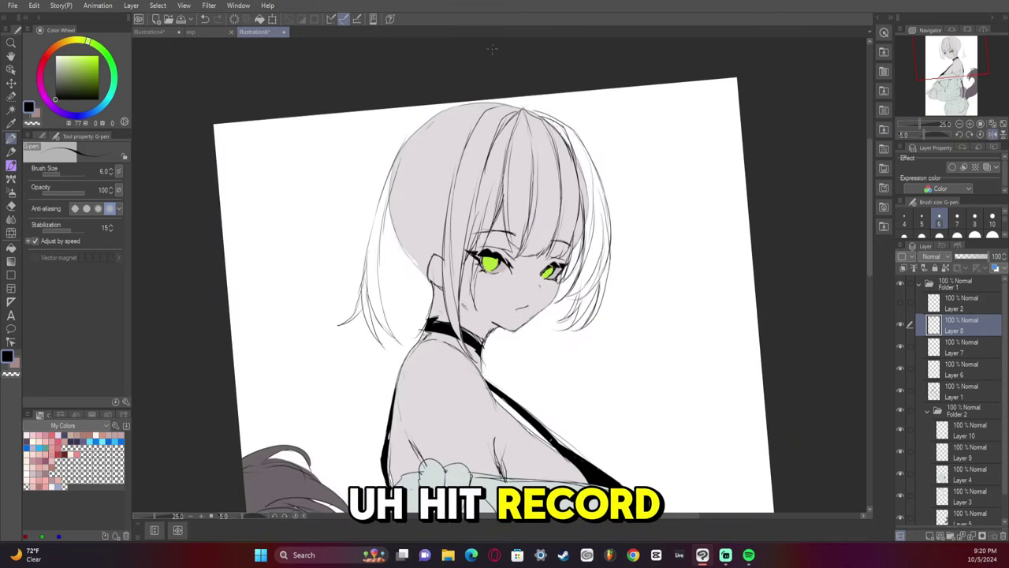
Sketch the shoulder-length strands behind the ear and a long braid hanging down the back
{"action": "left_click_drag", "start_coordinate": [456, 169], "coordinate": [421, 314]}
{"action": "left_click_drag", "start_coordinate": [393, 345], "coordinate": [415, 277]}
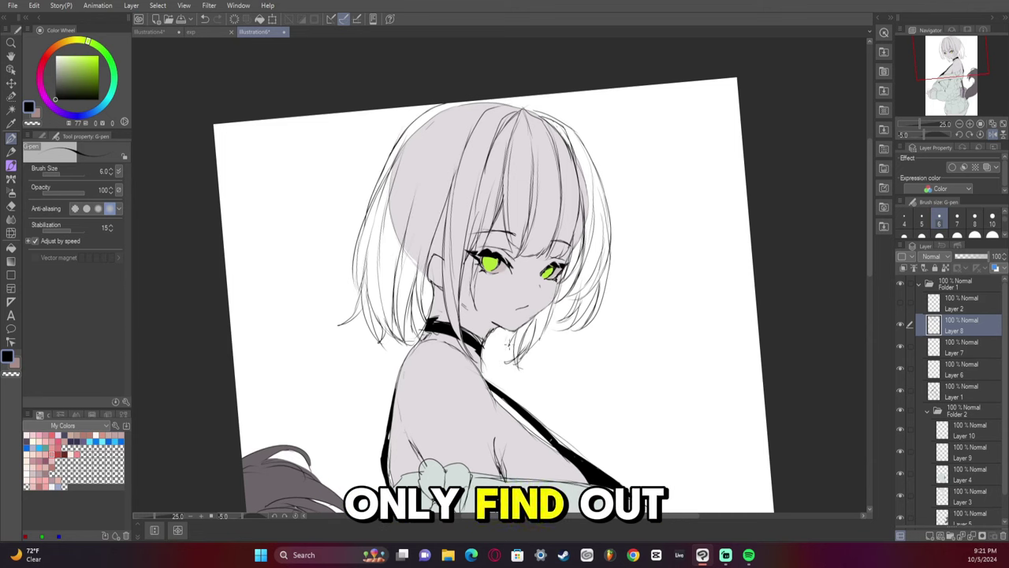
{"action": "key", "text": "h"}
{"action": "left_click_drag", "start_coordinate": [655, 292], "coordinate": [629, 409]}
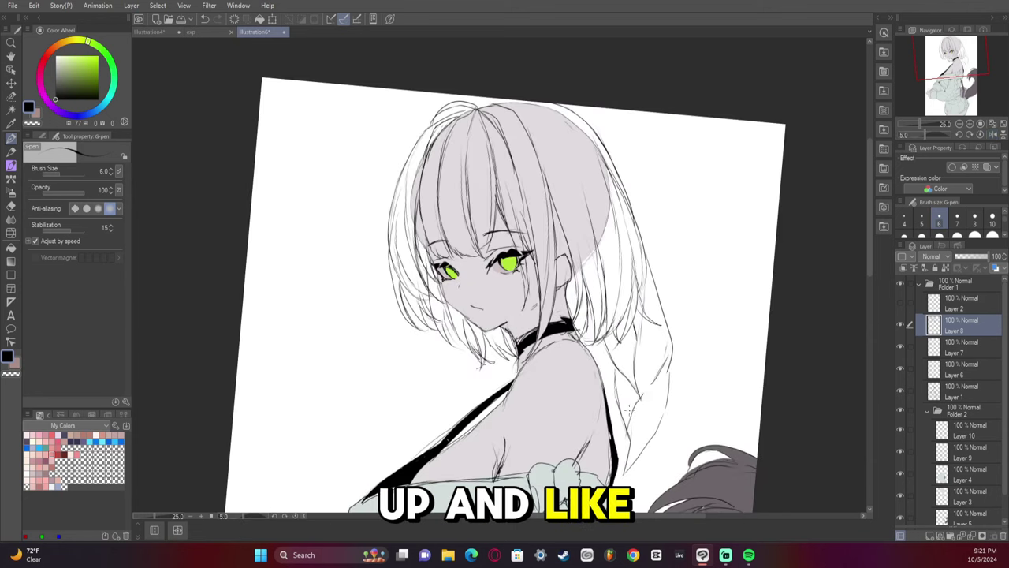
Add two floppy dog ears on top of the head and merge the line sketch into Layer 1
{"action": "key", "text": "ctrl+0"}
{"action": "key", "text": "h"}
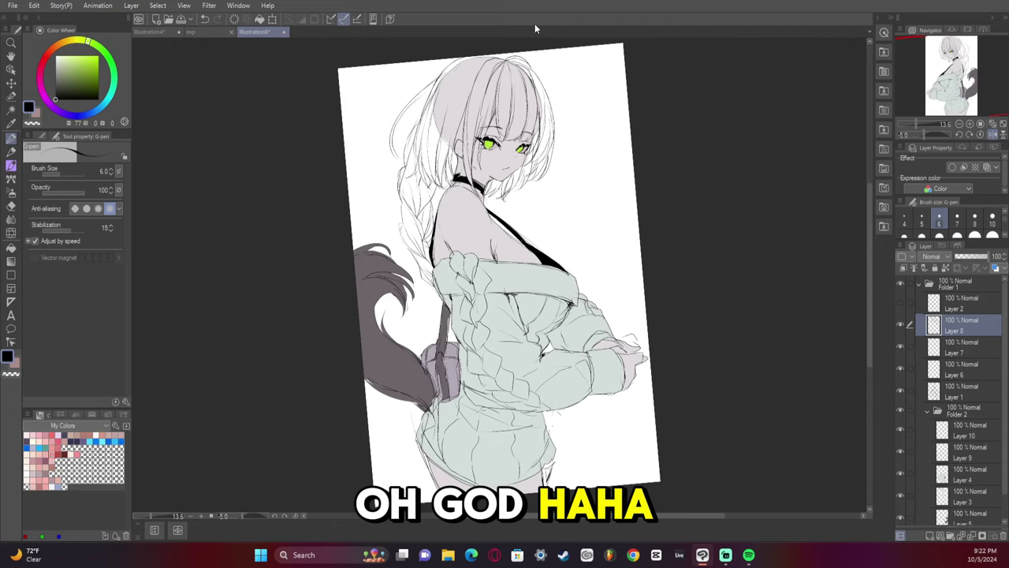
{"action": "key", "text": "h"}
{"action": "key", "text": "e"}
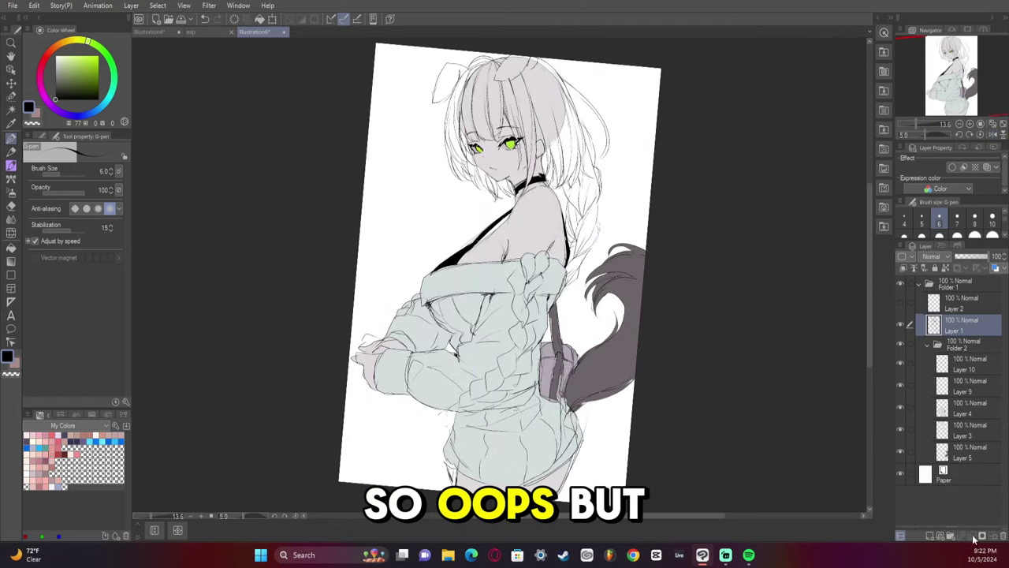
Colour the fringe, the dog ears and the crown of the hair dark purple-grey on Layer 10
{"action": "key", "text": "p"}
{"action": "left_click_drag", "start_coordinate": [462, 77], "coordinate": [450, 123]}
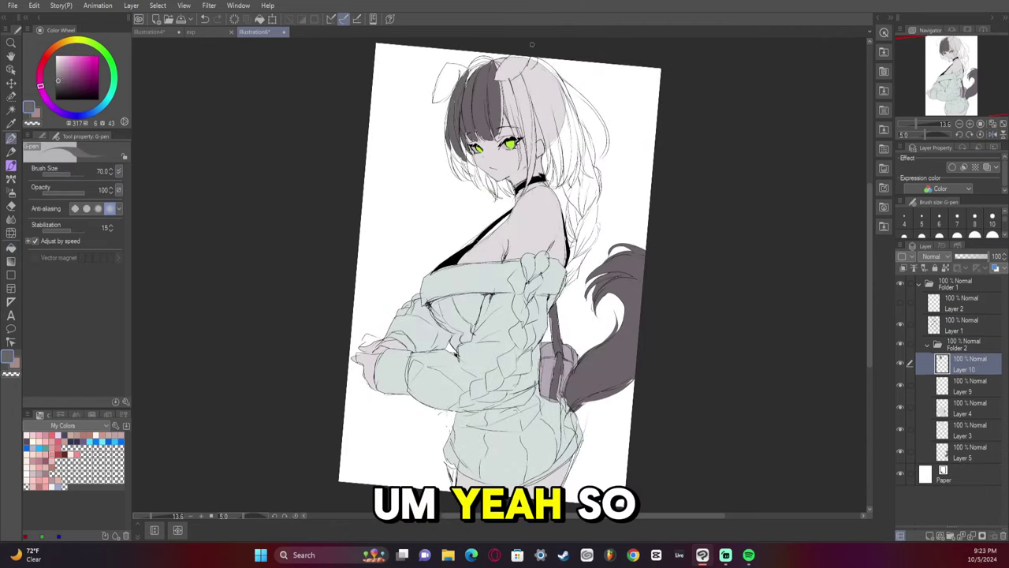
{"action": "left_click_drag", "start_coordinate": [505, 57], "coordinate": [467, 85]}
{"action": "key", "text": "h"}
{"action": "key", "text": "g"}
{"action": "left_click", "coordinate": [458, 118]}
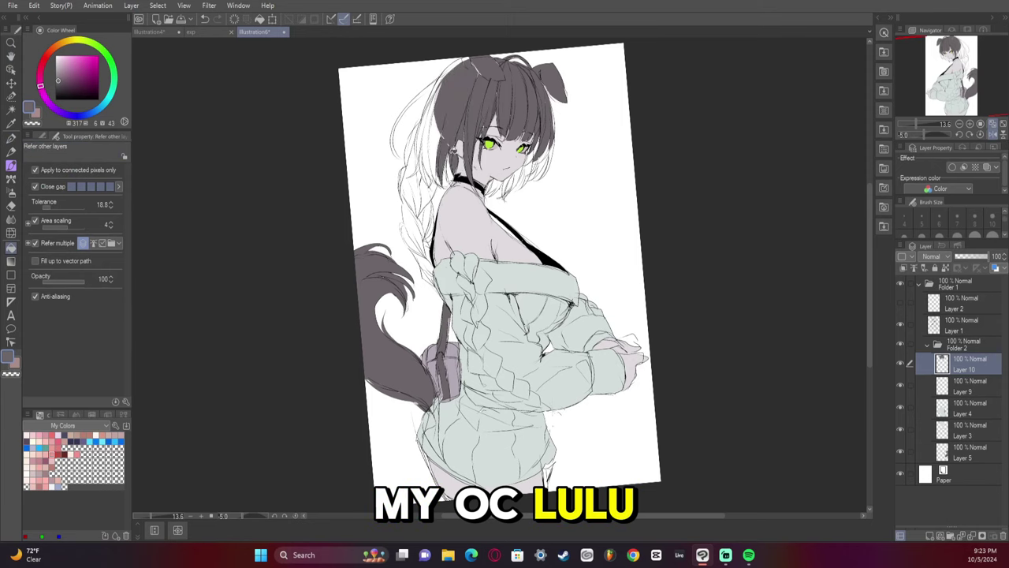
Fill the braid, the loose back strands and the far side of the hair with the same dark purple-grey
{"action": "left_click", "coordinate": [410, 213]}
{"action": "key", "text": "p"}
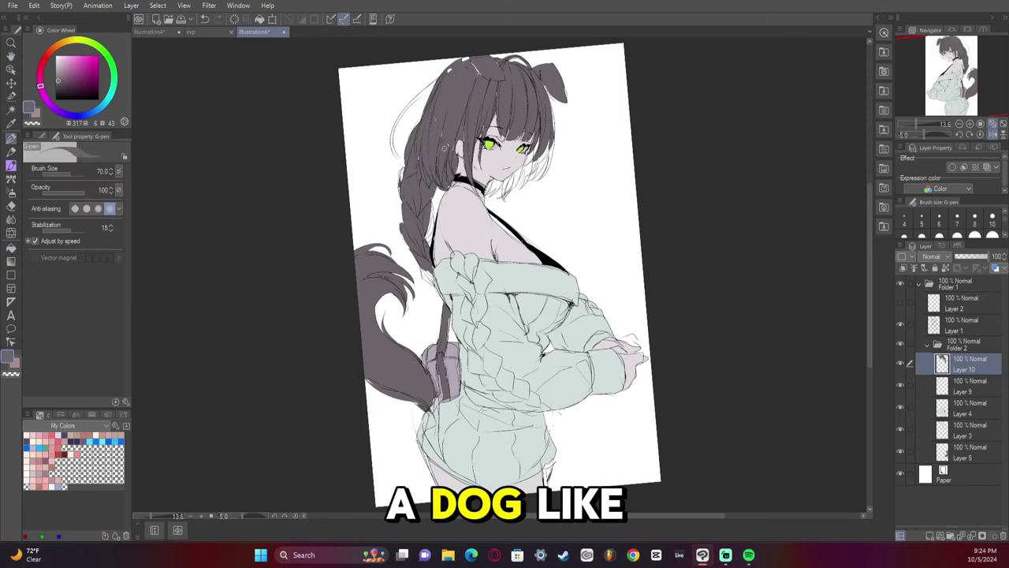
{"action": "key", "text": "h"}
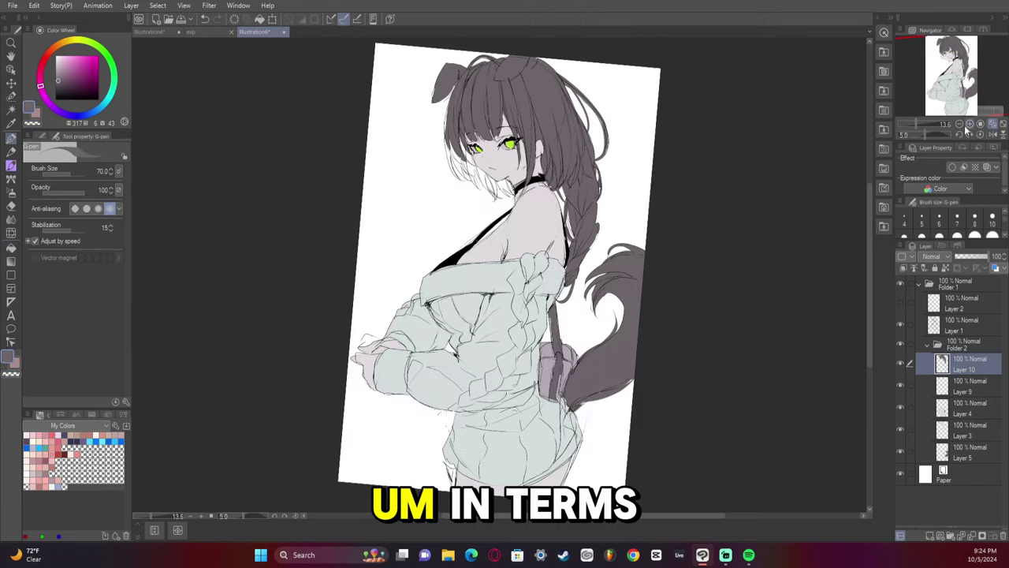
{"action": "left_click_drag", "start_coordinate": [455, 124], "coordinate": [445, 299]}
{"action": "key", "text": "g"}
{"action": "key", "text": "p"}
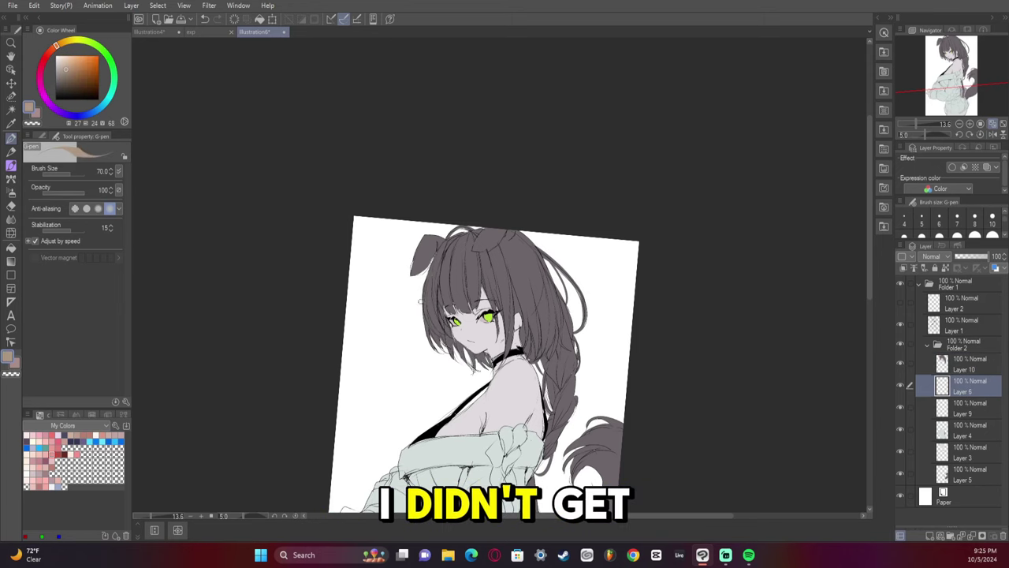
Paint tan inner strands beneath the hair's tips and braid on Layer 6, then select Layer 1
{"action": "key", "text": "g"}
{"action": "key", "text": "p"}
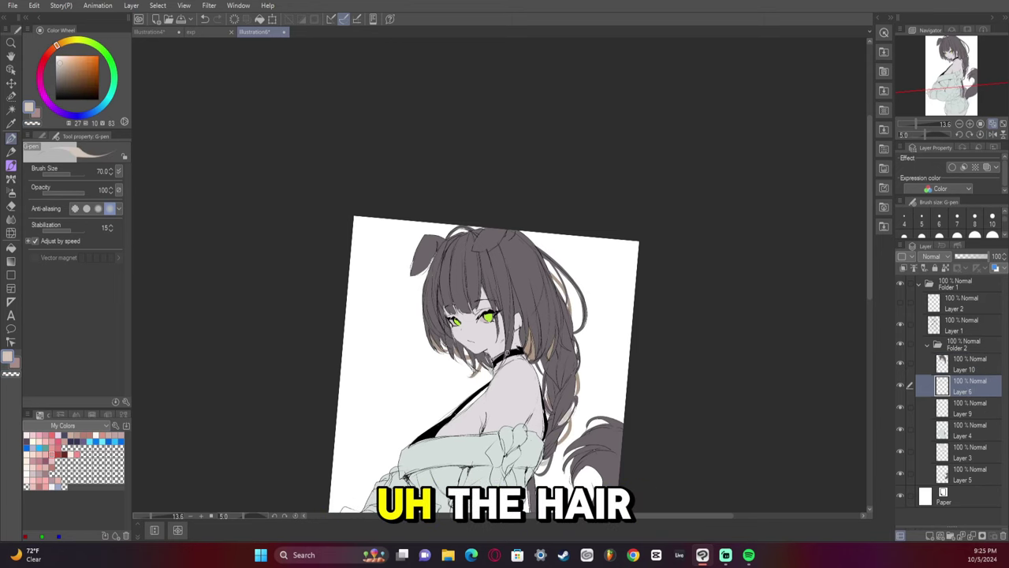
{"action": "scroll", "coordinate": [495, 315], "scroll_direction": "down", "scroll_amount": 5}
{"action": "left_click", "coordinate": [963, 324]}
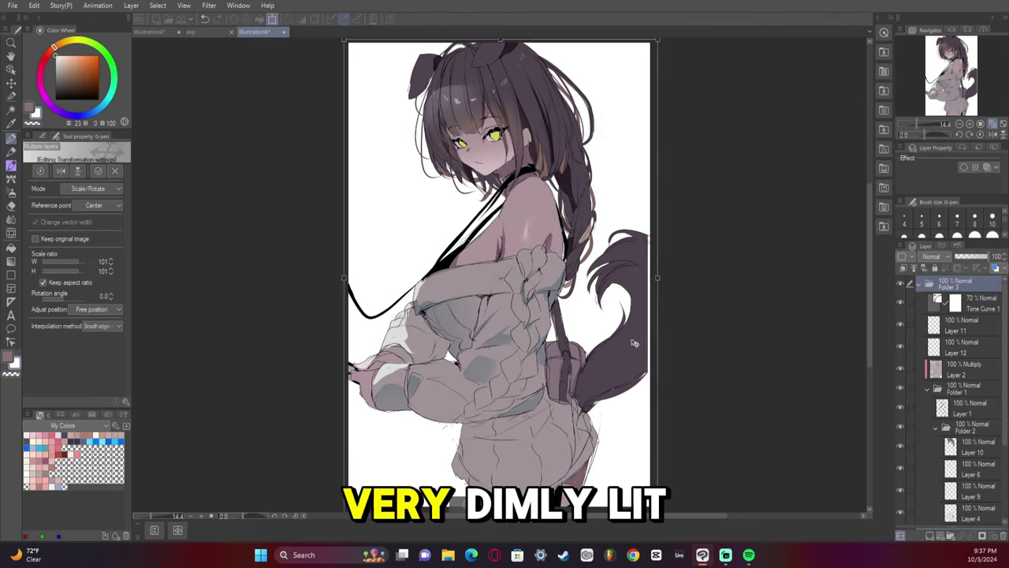
Add a Color Balance correction layer that shifts the highlights toward red and yellow, with levels 15, 0 and -10
{"action": "left_click", "coordinate": [130, 6]}
{"action": "left_click_drag", "start_coordinate": [766, 229], "coordinate": [782, 232]}
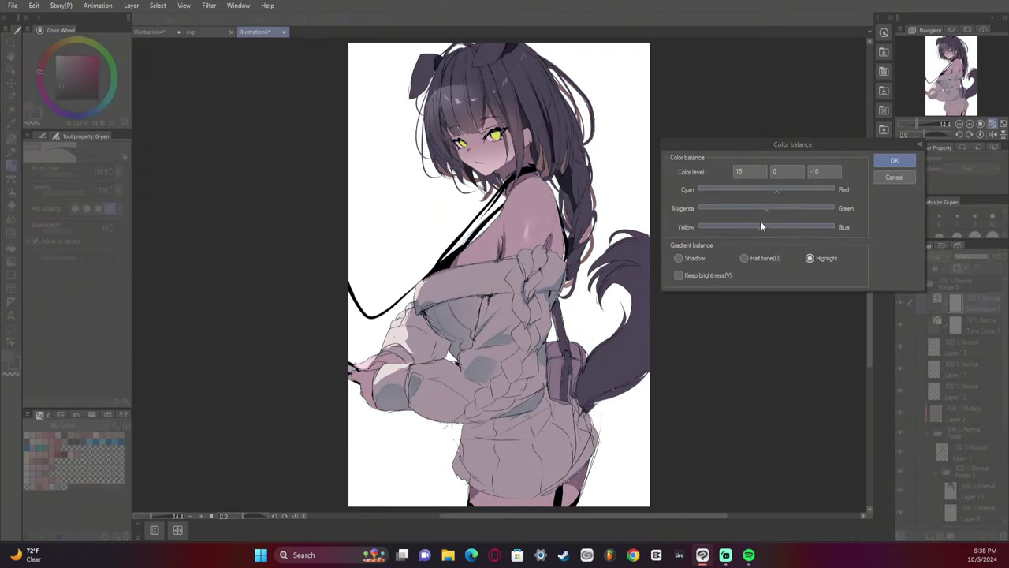
{"action": "left_click", "coordinate": [894, 160]}
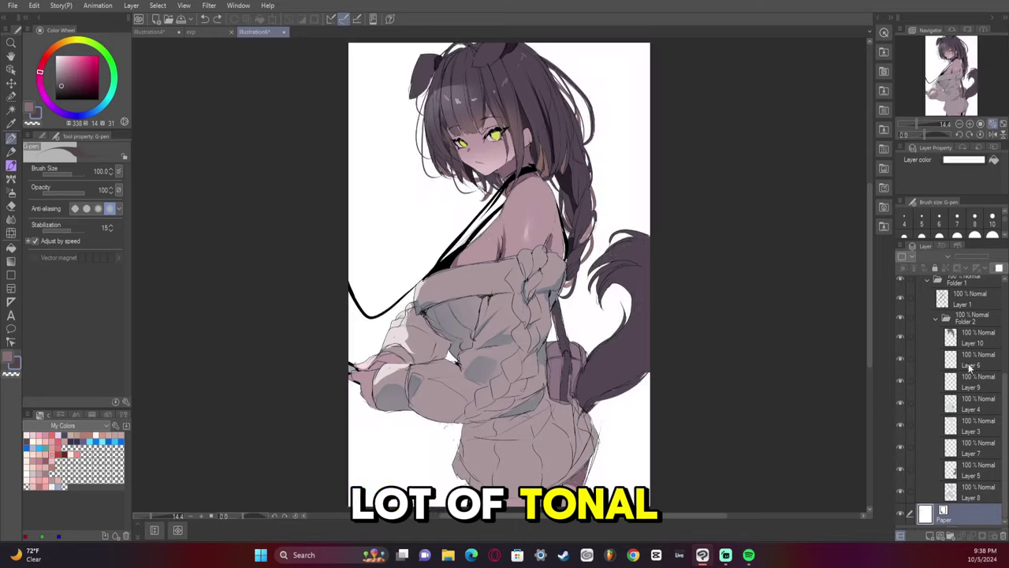
Add a clipping layer directly above the hair colour layer, Layer 10, inside Folder 2
{"action": "scroll", "coordinate": [954, 394], "scroll_direction": "down", "scroll_amount": 5}
{"action": "key", "text": "ctrl+shift+n"}
{"action": "key", "text": "g"}
{"action": "key", "text": "p"}
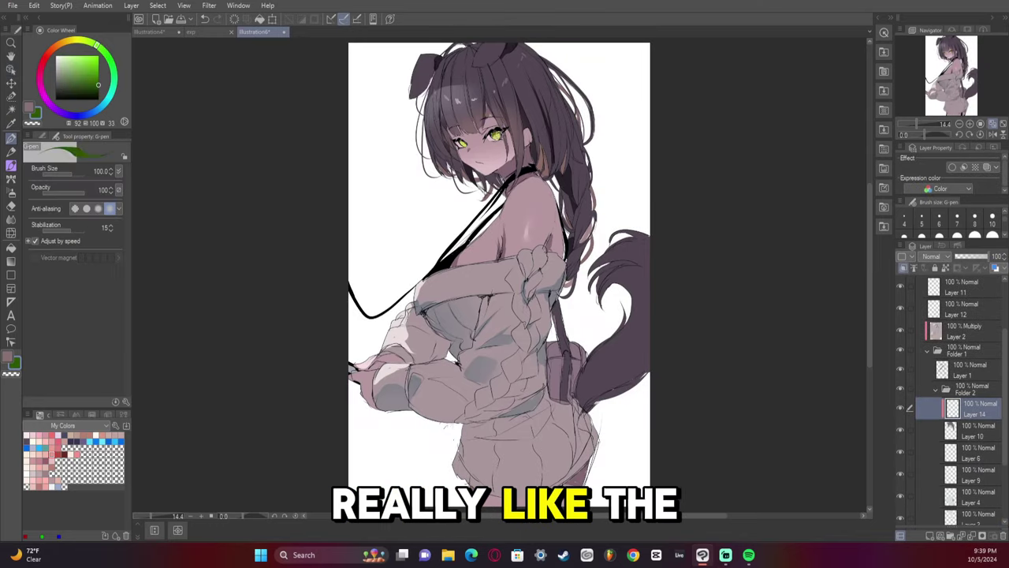
Add a new layer at the top of Folder 3, paint colour within the hair selection, deselect it, and pick an orange
{"action": "scroll", "coordinate": [955, 394], "scroll_direction": "up", "scroll_amount": 5}
{"action": "key", "text": "ctrl+shift+n"}
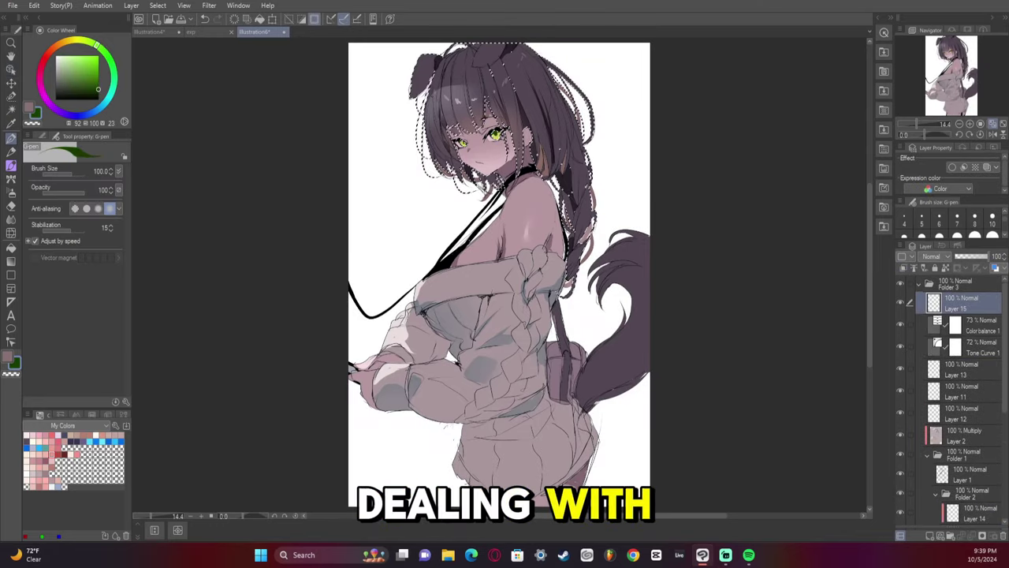
{"action": "left_click", "coordinate": [92, 37]}
{"action": "left_click_drag", "start_coordinate": [418, 94], "coordinate": [583, 118]}
{"action": "key", "text": "ctrl+d"}
{"action": "left_click", "coordinate": [61, 41]}
Liquify the eye area across Folder 3 and change the Paper layer's colour to pale blue
{"action": "left_click", "coordinate": [11, 231]}
{"action": "left_click", "coordinate": [962, 282]}
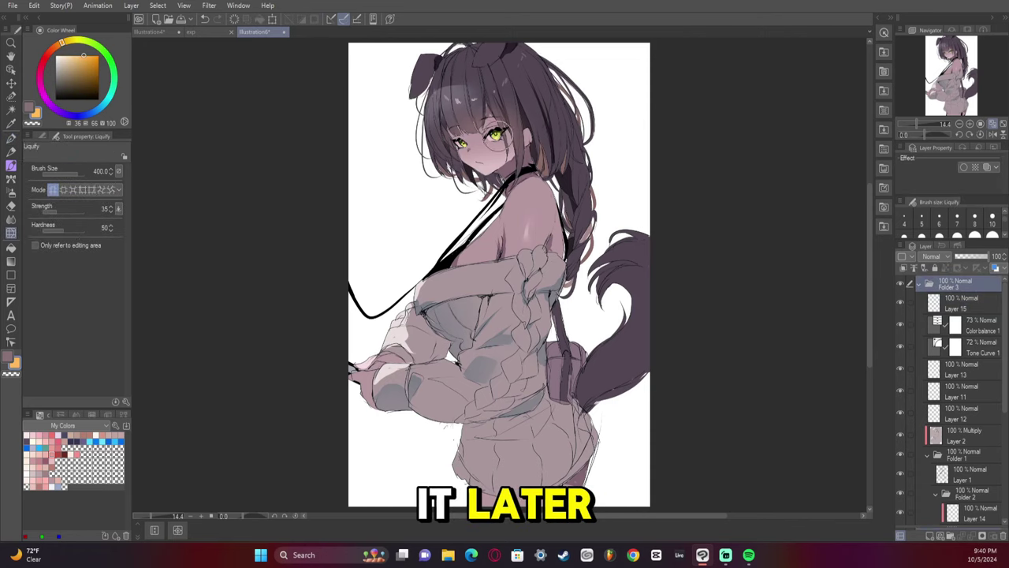
{"action": "scroll", "coordinate": [954, 394], "scroll_direction": "down", "scroll_amount": 5}
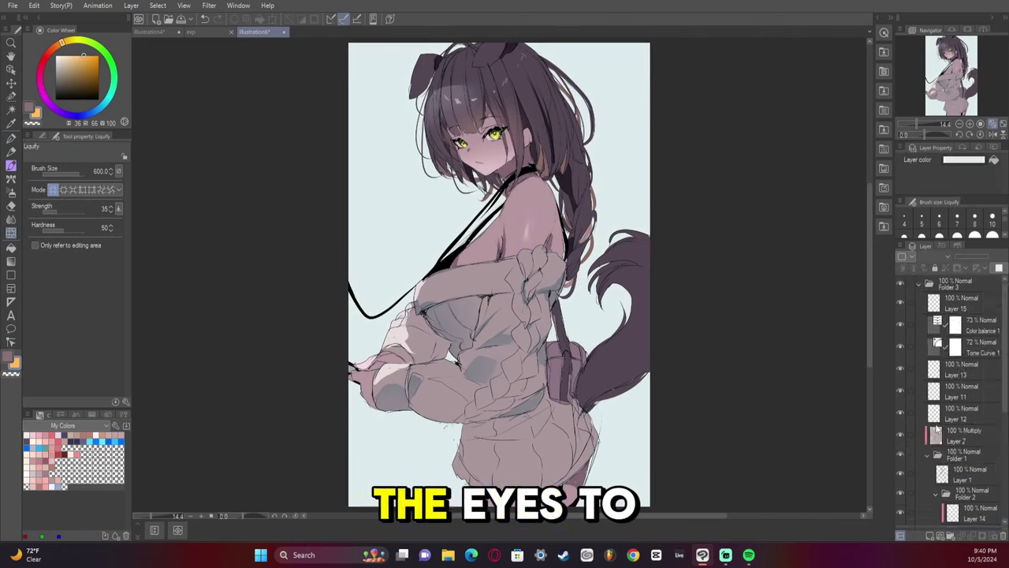
{"action": "left_click", "coordinate": [964, 339]}
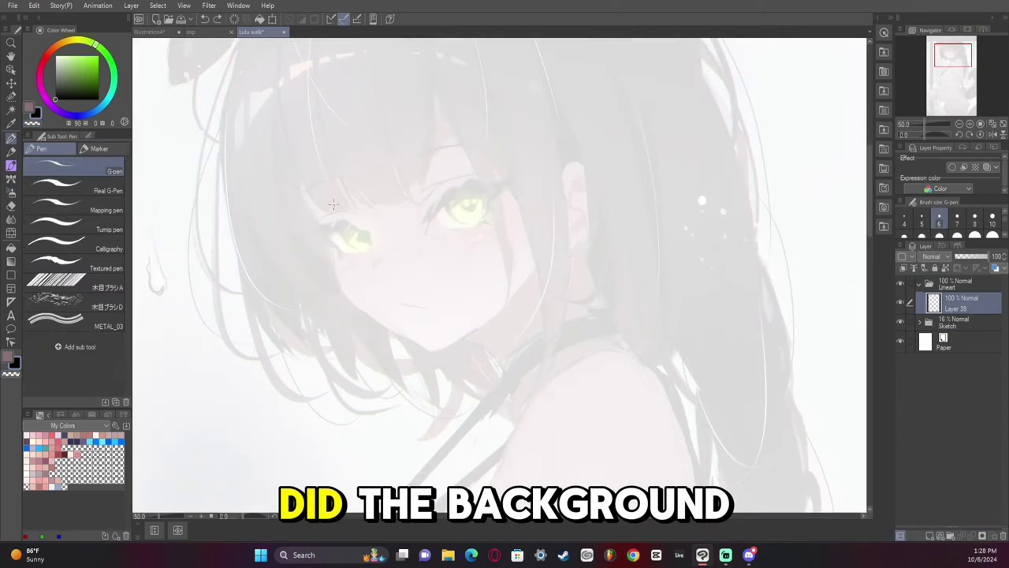
Ink the face and jaw contour and the front of the neck over the faded sketch with the G-pen
{"action": "left_click_drag", "start_coordinate": [300, 198], "coordinate": [368, 296]}
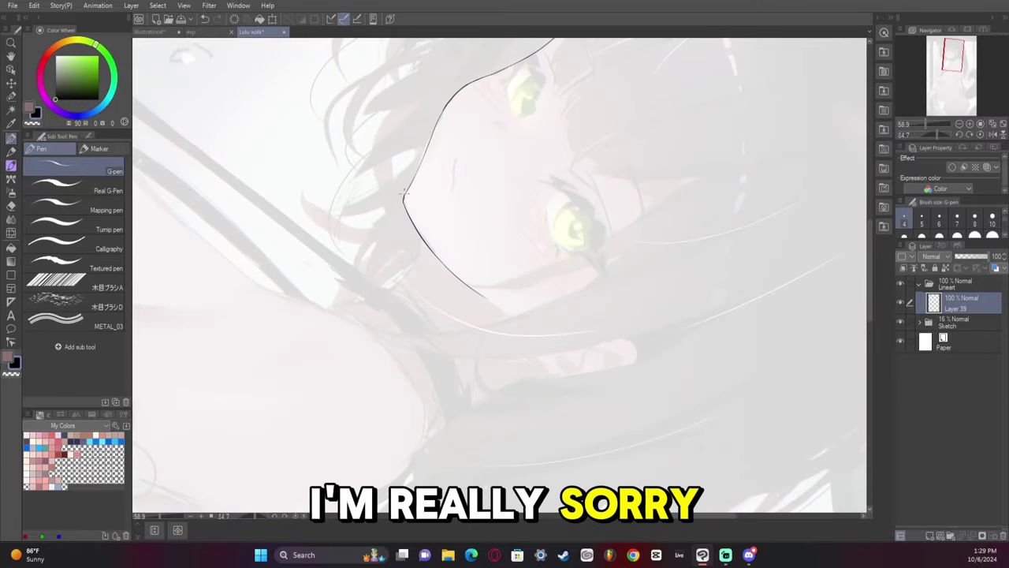
{"action": "key", "text": "ctrl+0"}
{"action": "key", "text": "ctrl+z"}
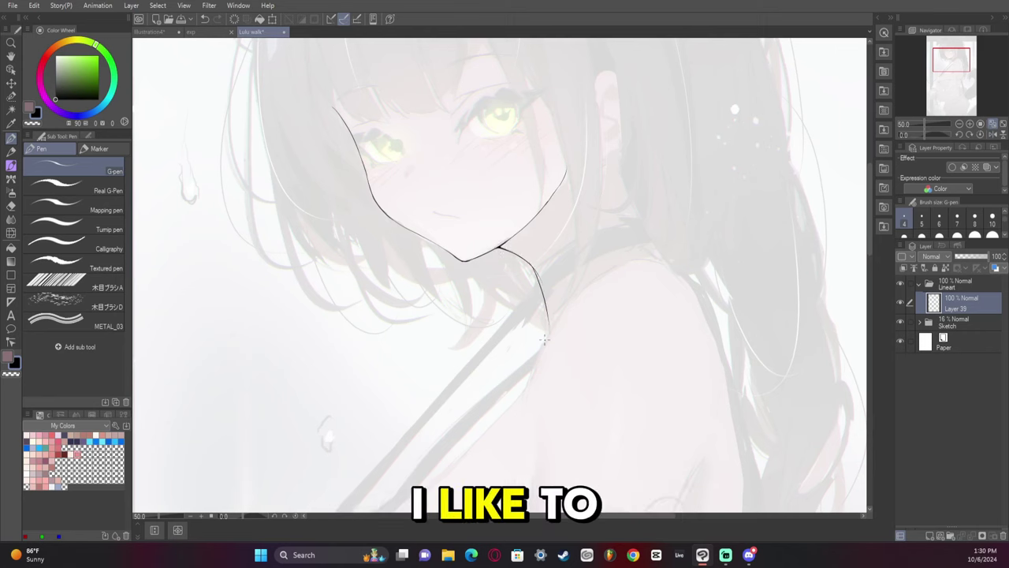
{"action": "left_click_drag", "start_coordinate": [530, 267], "coordinate": [543, 347]}
Ink the back of the neck and the choker's upper and lower edges, using the mirrored view
{"action": "left_click", "coordinate": [989, 133]}
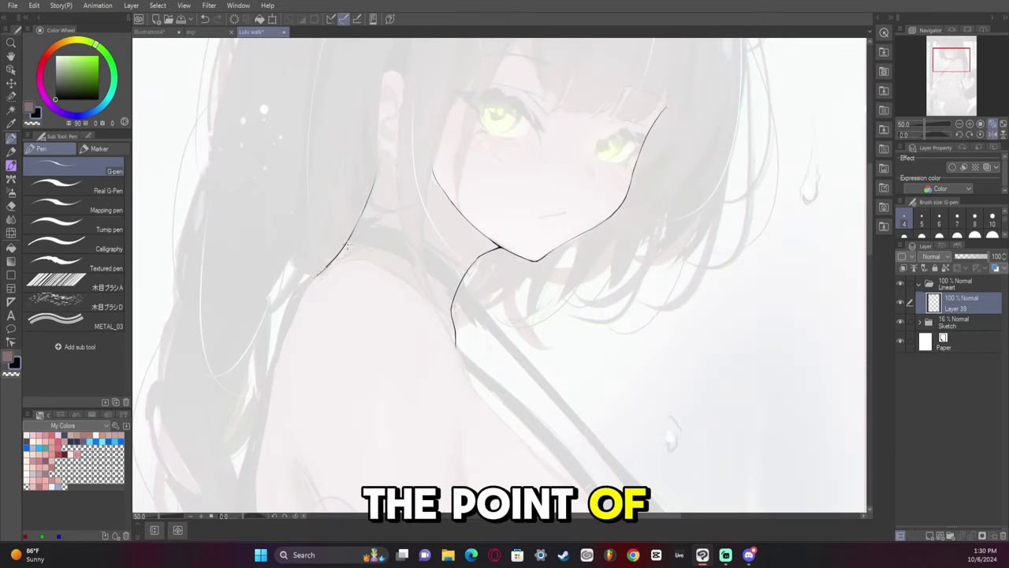
{"action": "key", "text": "h"}
{"action": "left_click_drag", "start_coordinate": [538, 273], "coordinate": [600, 229]}
{"action": "left_click_drag", "start_coordinate": [544, 300], "coordinate": [661, 254]}
{"action": "key", "text": "h"}
{"action": "left_click", "coordinate": [990, 133]}
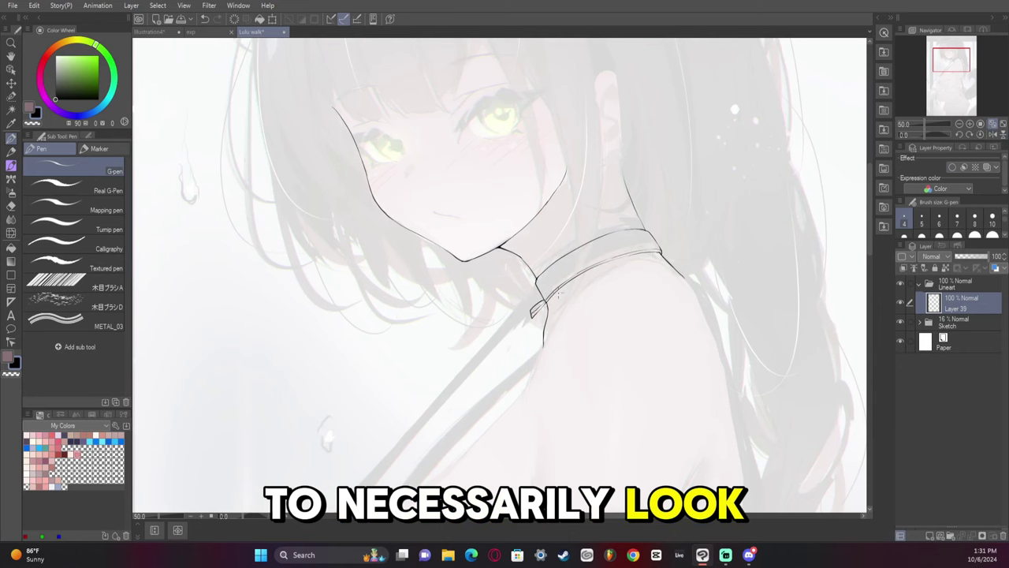
Ink the outer contour of the shoulder and upper arm down to the sweater collar
{"action": "left_click", "coordinate": [969, 123]}
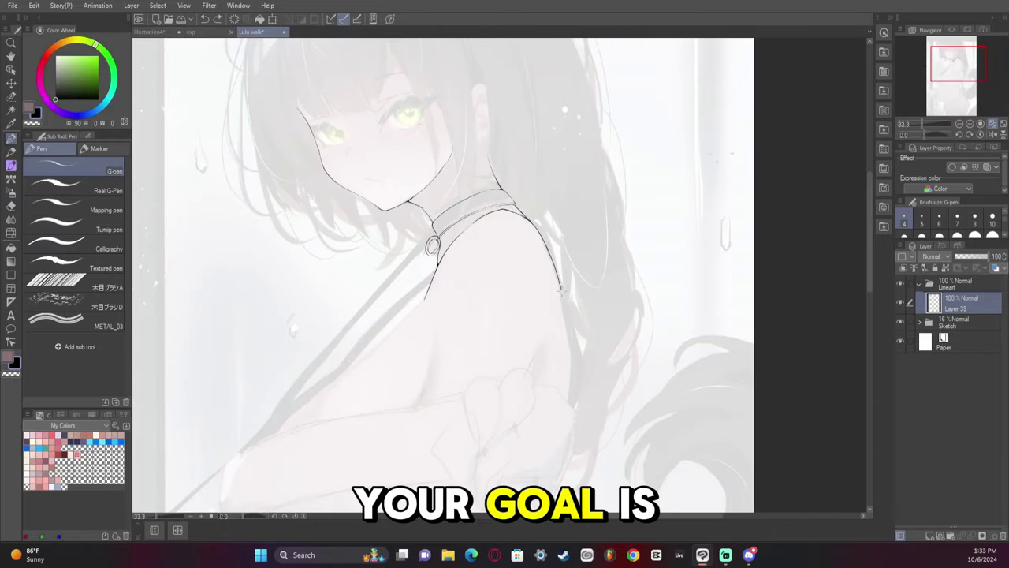
{"action": "mouse_move", "coordinate": [561, 291]}
{"action": "left_mouse_down"}
{"action": "mouse_move", "coordinate": [581, 340]}
{"action": "mouse_move", "coordinate": [568, 402]}
{"action": "left_mouse_up"}
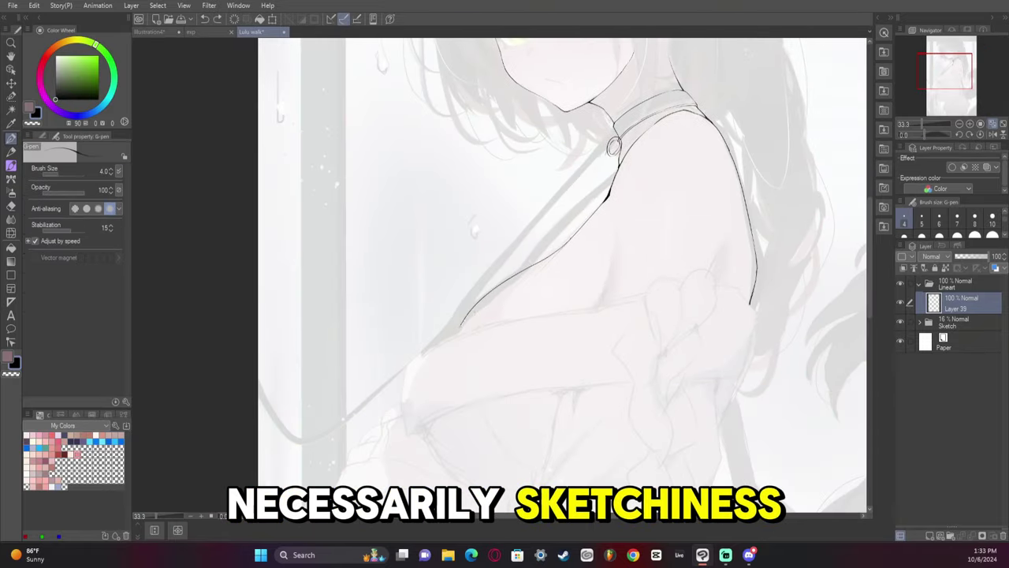
Ink the two short skin creases on the bare upper arm and back just above the sweater collar
{"action": "left_click_drag", "start_coordinate": [600, 303], "coordinate": [613, 263]}
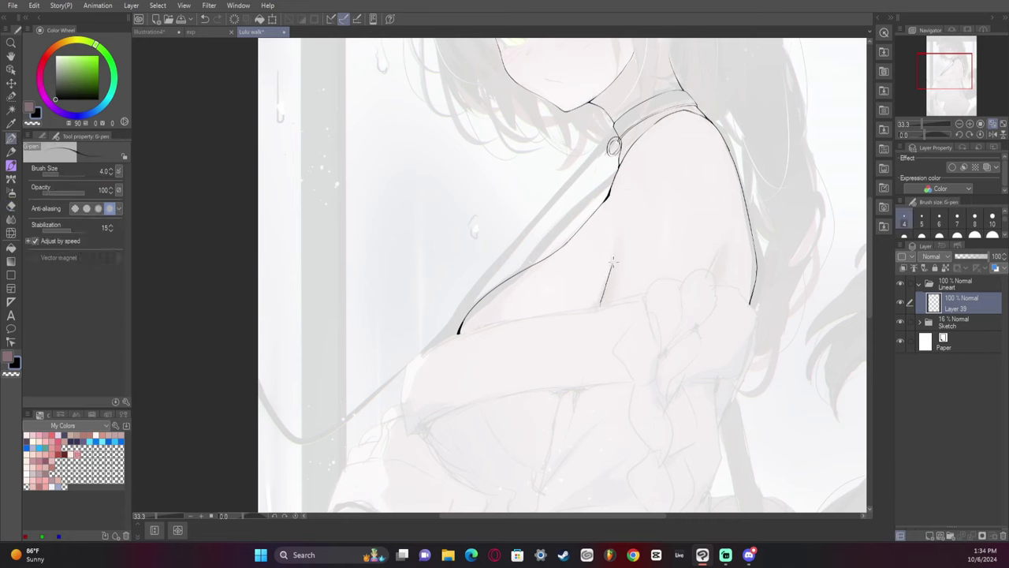
{"action": "key", "text": "h"}
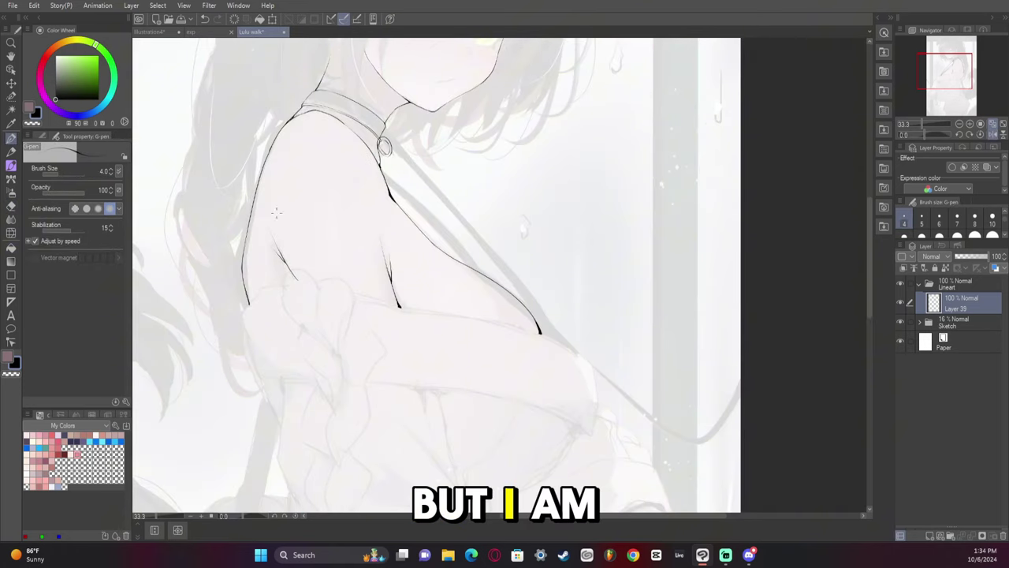
{"action": "key", "text": "h"}
{"action": "key", "text": "ctrl+0"}
{"action": "key", "text": "ctrl+plus"}
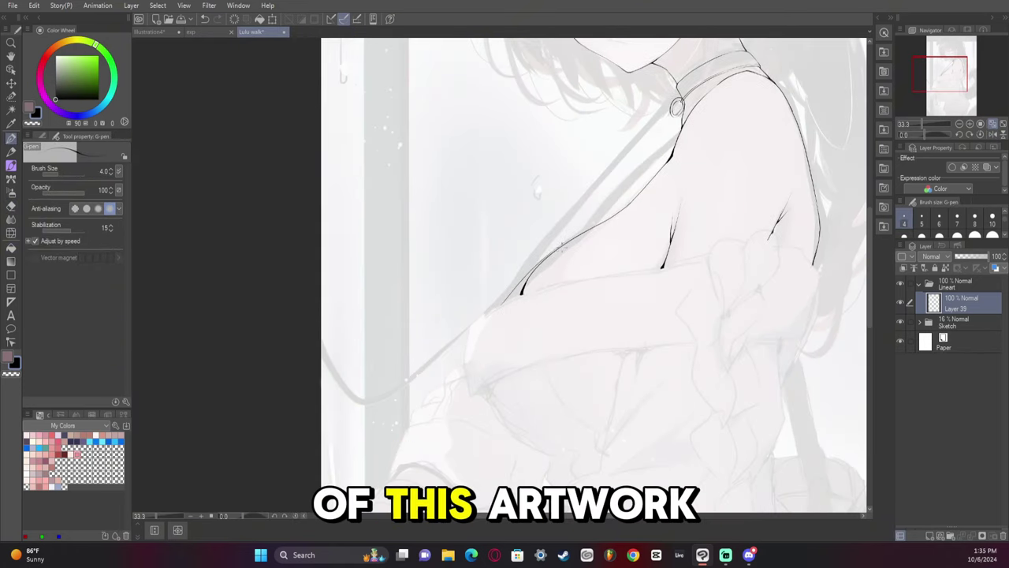
Outline the narrow strap along the chest and fill it with black on a new layer above the line art
{"action": "left_click_drag", "start_coordinate": [500, 306], "coordinate": [522, 293]}
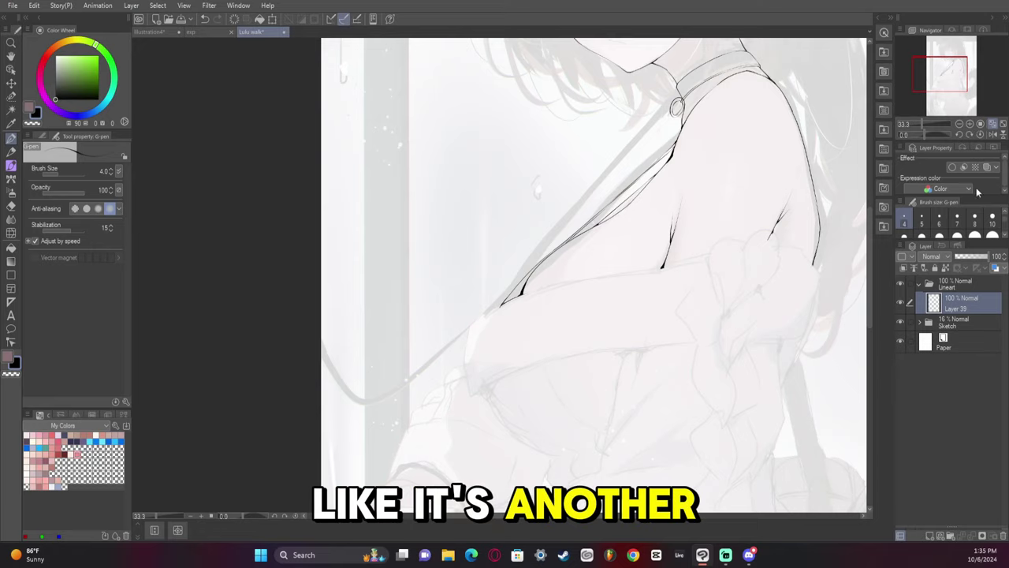
{"action": "key", "text": "ctrl+shift+n"}
{"action": "left_click_drag", "start_coordinate": [597, 228], "coordinate": [631, 222]}
{"action": "key", "text": "g"}
{"action": "left_click", "coordinate": [685, 175]}
{"action": "key", "text": "p"}
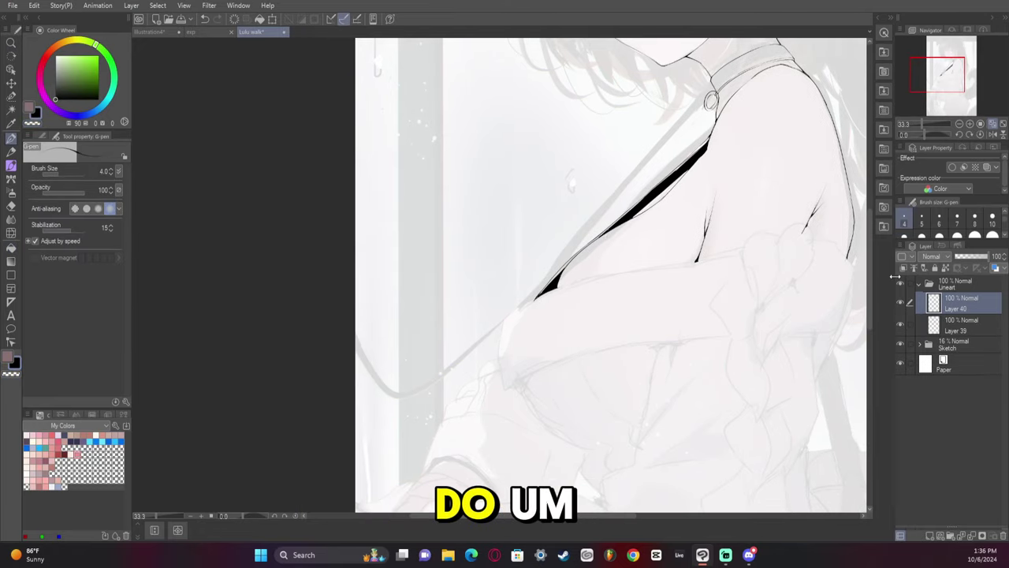
Outline a narrow strip along the back of the upper arm and fill it with black on Layer 40
{"action": "left_click_drag", "start_coordinate": [677, 181], "coordinate": [651, 230]}
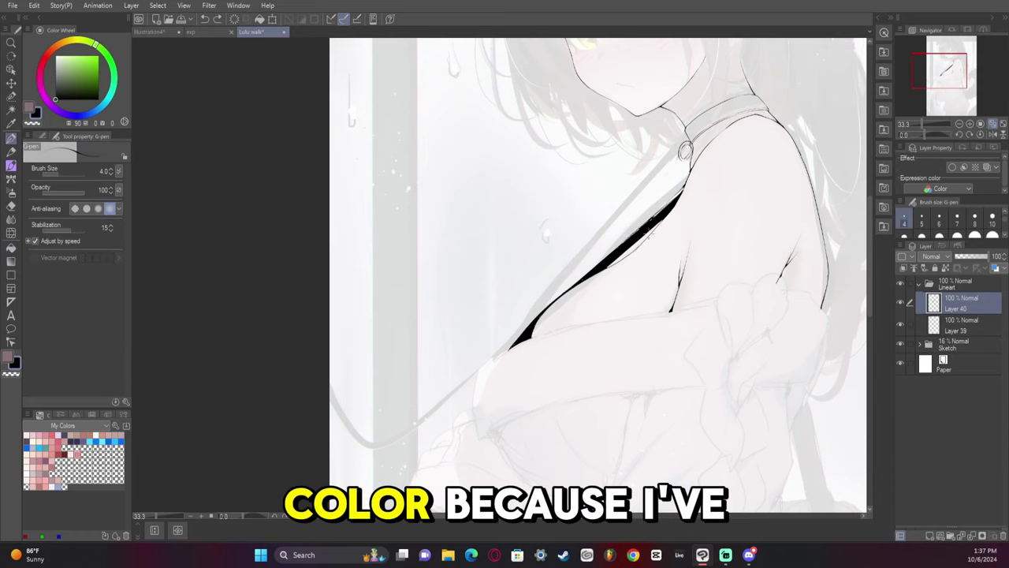
{"action": "left_click", "coordinate": [984, 134]}
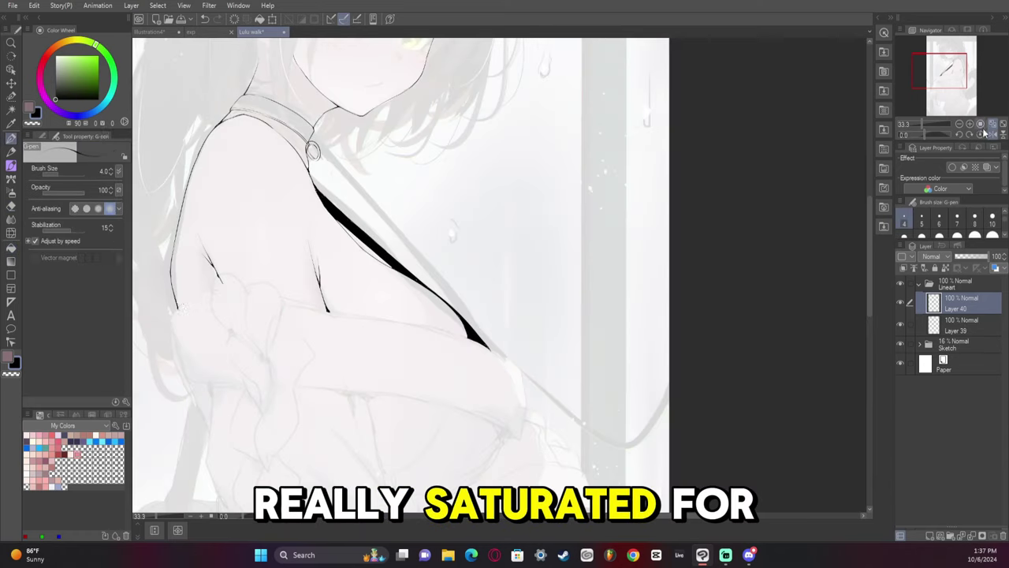
{"action": "key", "text": "g"}
{"action": "left_click", "coordinate": [984, 134]}
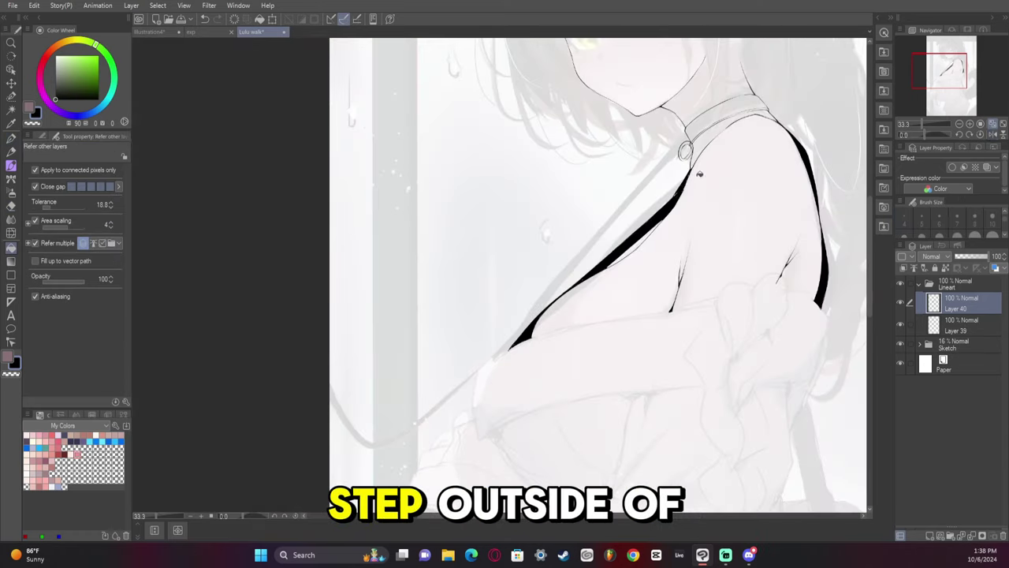
Ink the sweater collar's front and lower edges on Layer 39 and fill the gap beside the chest strap black
{"action": "key", "text": "p"}
{"action": "scroll", "coordinate": [698, 174], "scroll_direction": "down", "scroll_amount": 2}
{"action": "left_click", "coordinate": [961, 330]}
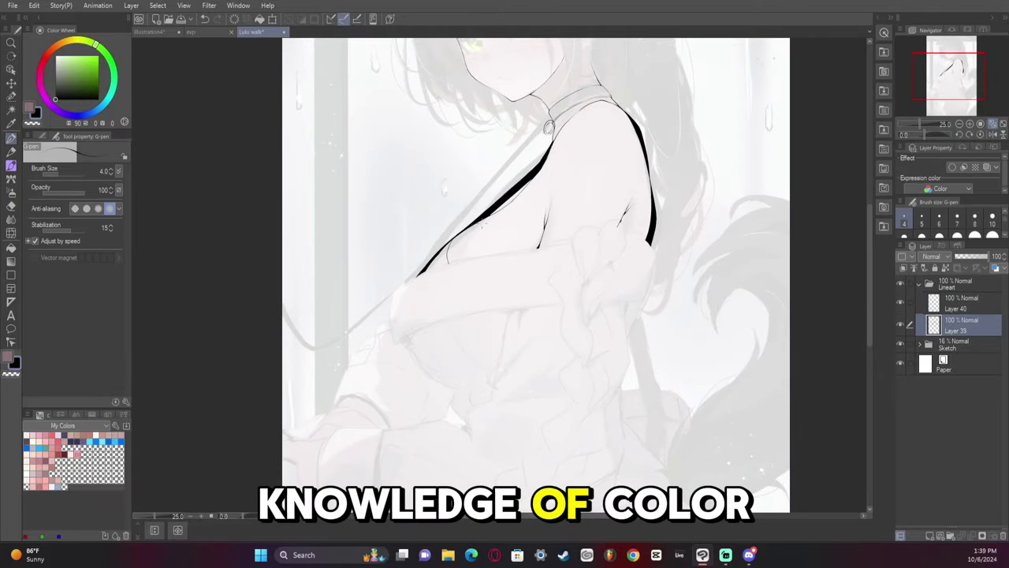
{"action": "key", "text": "g"}
{"action": "left_click", "coordinate": [520, 198]}
{"action": "key", "text": "p"}
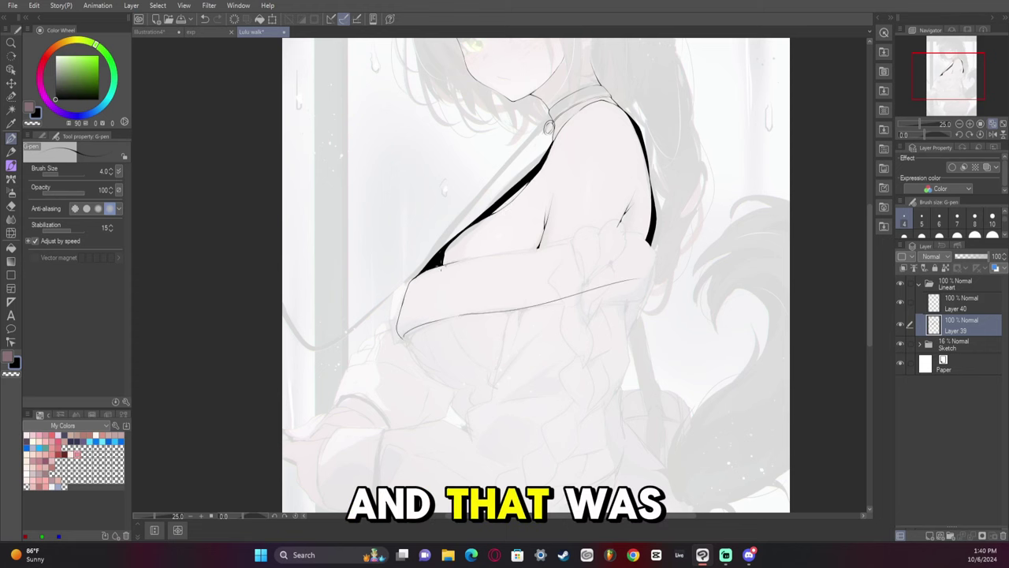
Ink the vertical rib lines across the front half of the folded sweater collar
{"action": "left_click_drag", "start_coordinate": [482, 257], "coordinate": [487, 311]}
{"action": "left_click_drag", "start_coordinate": [454, 290], "coordinate": [456, 315]}
{"action": "key", "text": "h"}
{"action": "left_click_drag", "start_coordinate": [557, 303], "coordinate": [560, 319]}
{"action": "key", "text": "h"}
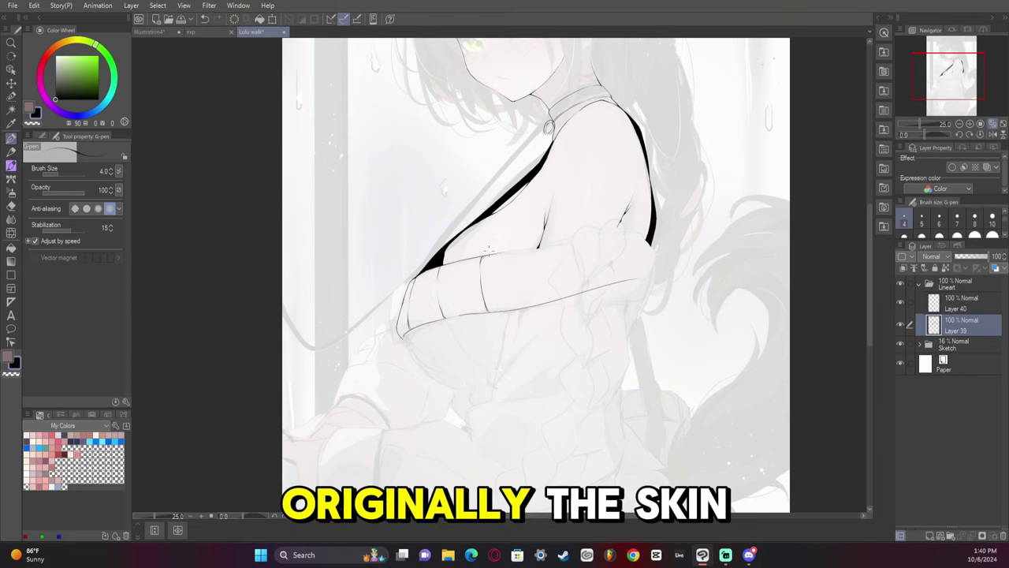
{"action": "key", "text": "h"}
{"action": "left_click_drag", "start_coordinate": [497, 254], "coordinate": [499, 306]}
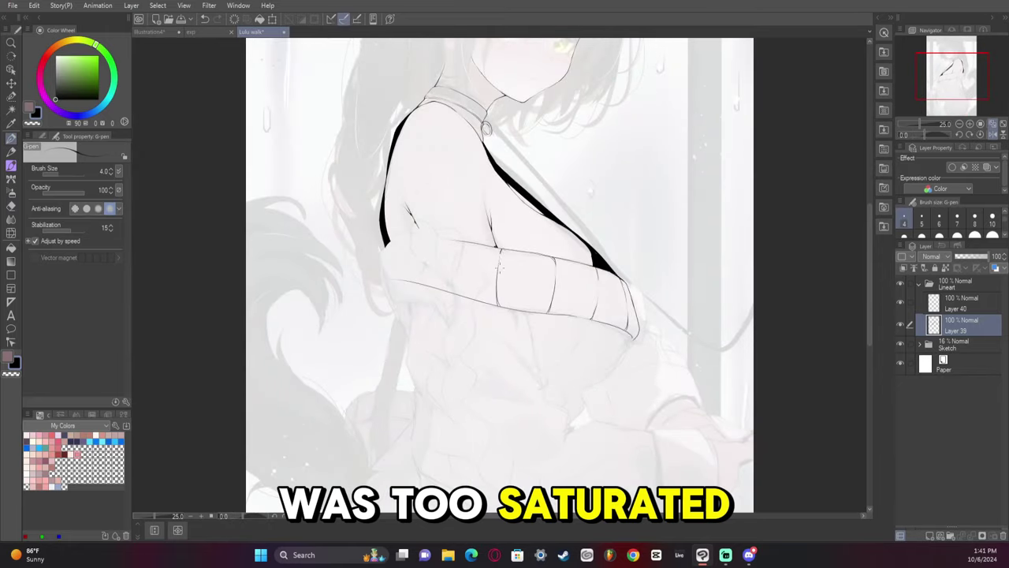
Ink the collar's upper edge across the arm and its rounded back end with the last rib line
{"action": "key", "text": "h"}
{"action": "left_click_drag", "start_coordinate": [599, 236], "coordinate": [554, 240]}
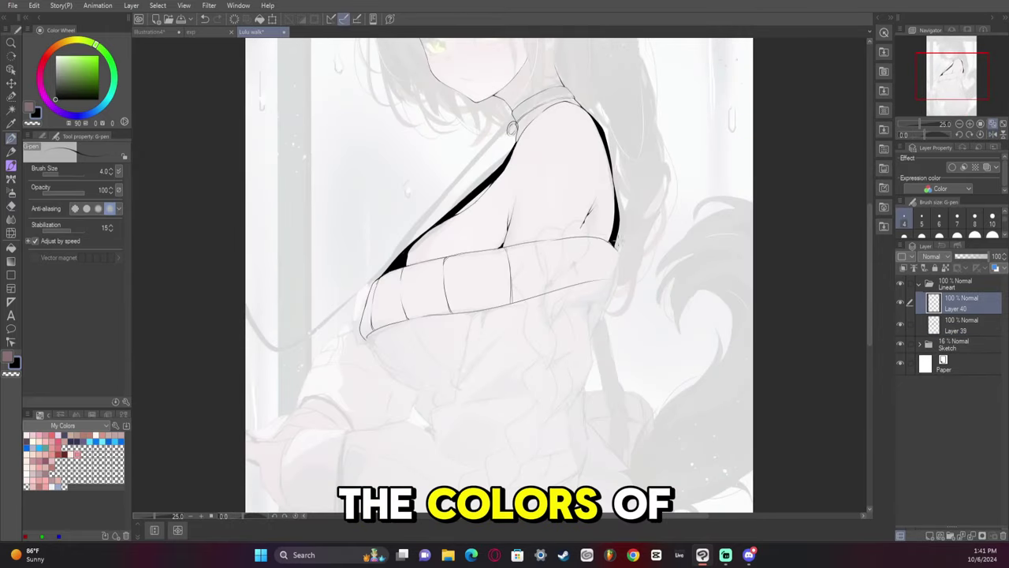
{"action": "key", "text": "e"}
{"action": "key", "text": "p"}
{"action": "key", "text": "h"}
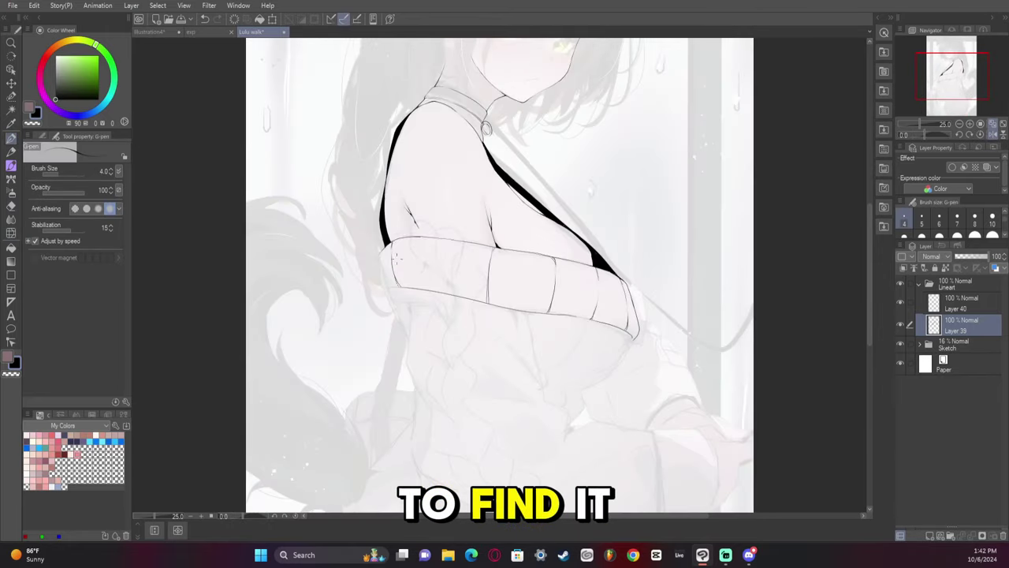
{"action": "key", "text": "h"}
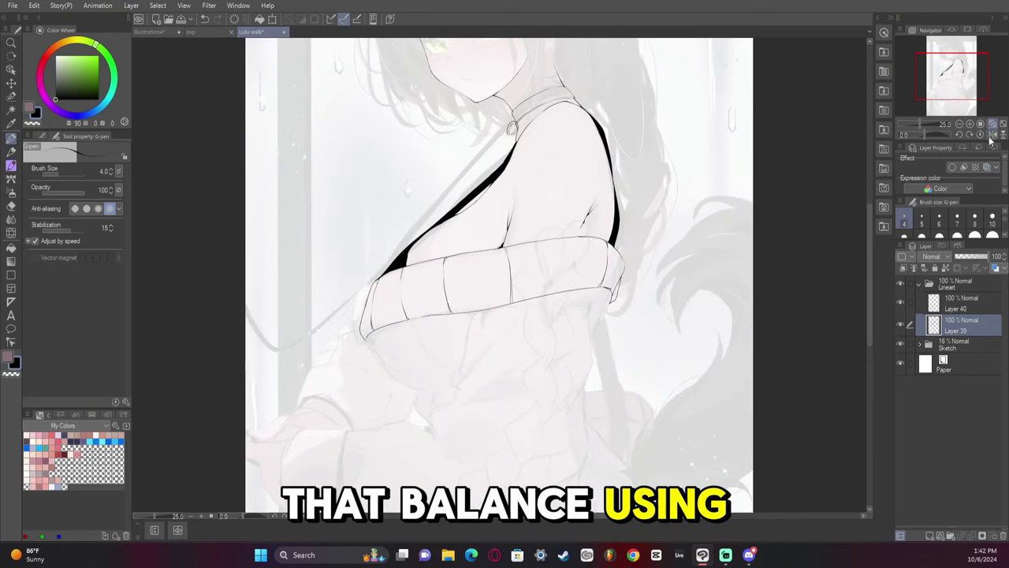
Ink the first links of the knitted braid on the back part of the sweater collar
{"action": "left_click_drag", "start_coordinate": [552, 273], "coordinate": [544, 300]}
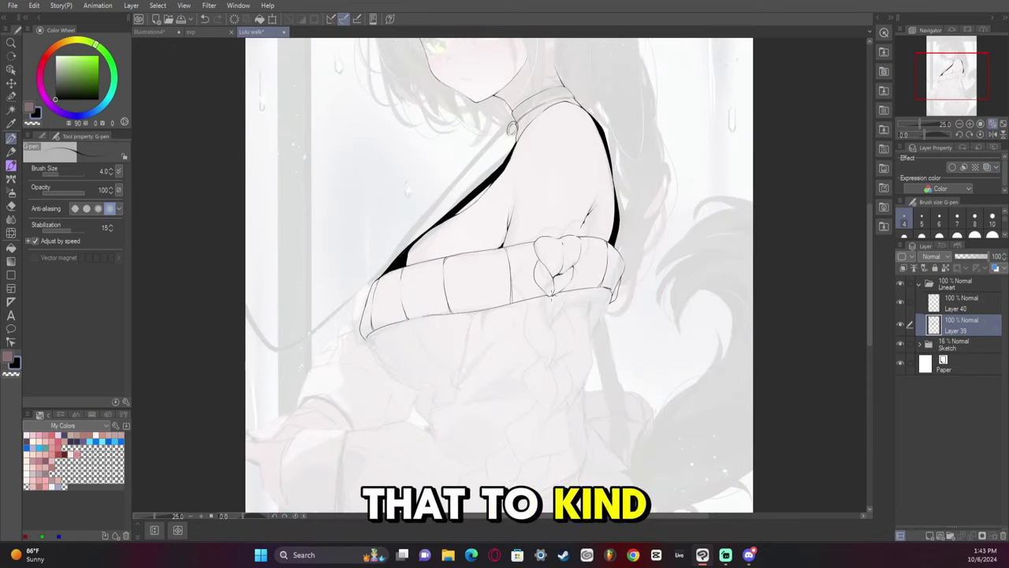
{"action": "key", "text": "ctrl+0"}
{"action": "key", "text": "h"}
{"action": "key", "text": "h"}
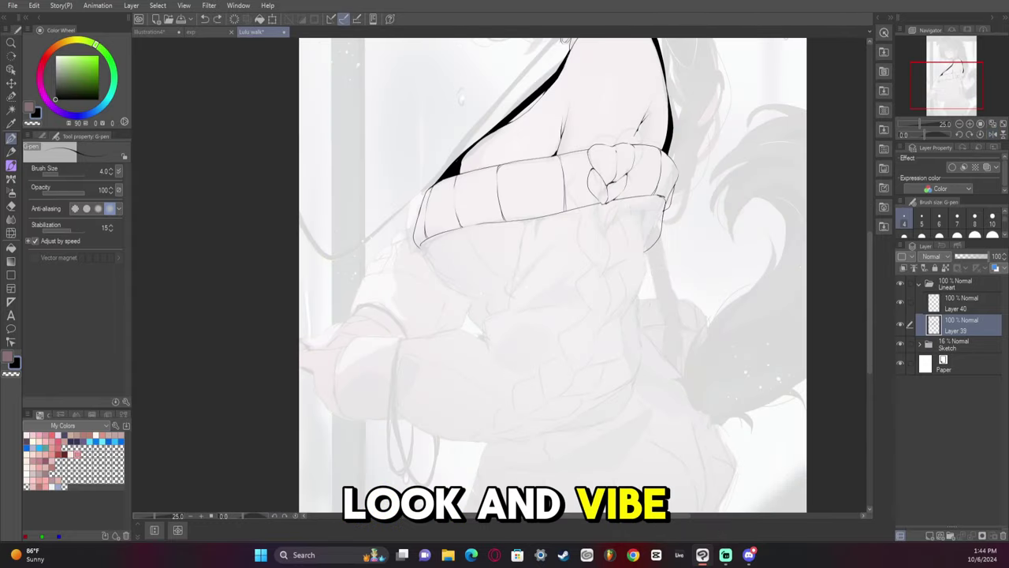
Ink the sweater's back contour from beneath the collar down toward the elbow
{"action": "left_click_drag", "start_coordinate": [708, 219], "coordinate": [655, 311]}
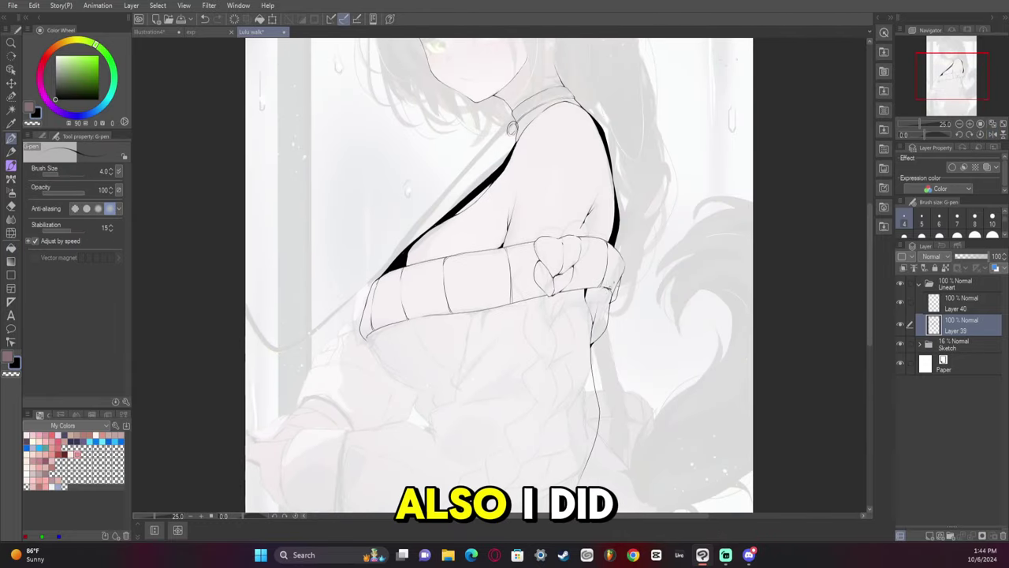
{"action": "key", "text": "h"}
{"action": "key", "text": "h"}
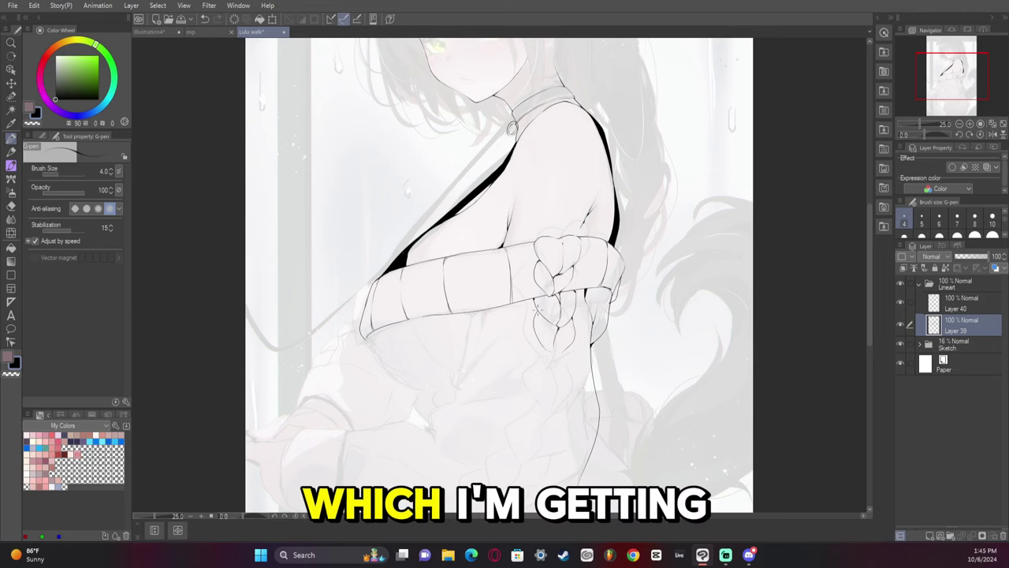
Extend the knitted braid below the collar with further interlocking links down the sleeve
{"action": "key", "text": "ctrl+0"}
{"action": "scroll", "coordinate": [552, 220], "scroll_direction": "up", "scroll_amount": 3}
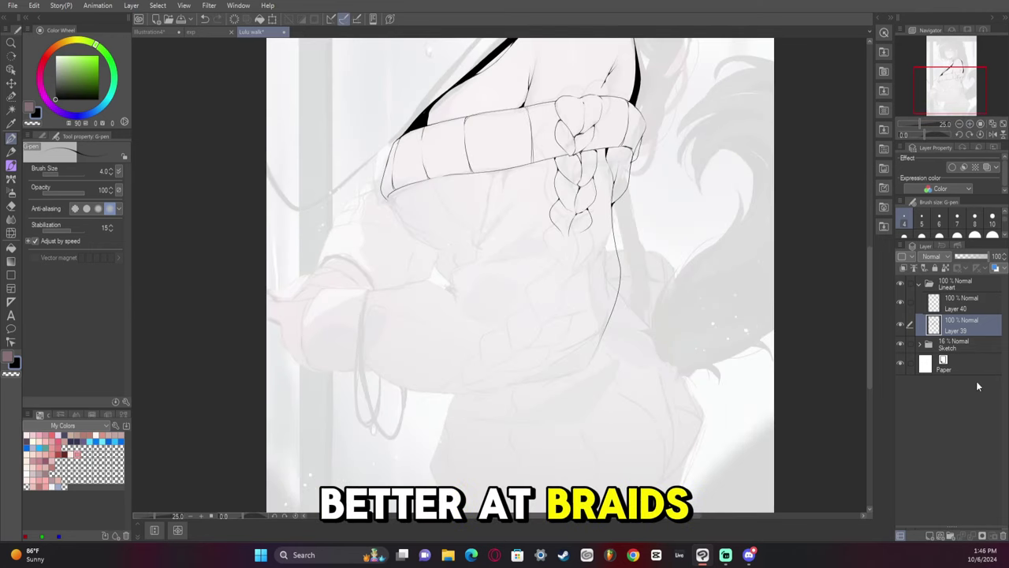
{"action": "left_click_drag", "start_coordinate": [584, 231], "coordinate": [568, 184]}
Ink the underside contour of the sleeve from the elbow forward to the wrist
{"action": "key", "text": "h"}
{"action": "left_click_drag", "start_coordinate": [527, 343], "coordinate": [654, 353]}
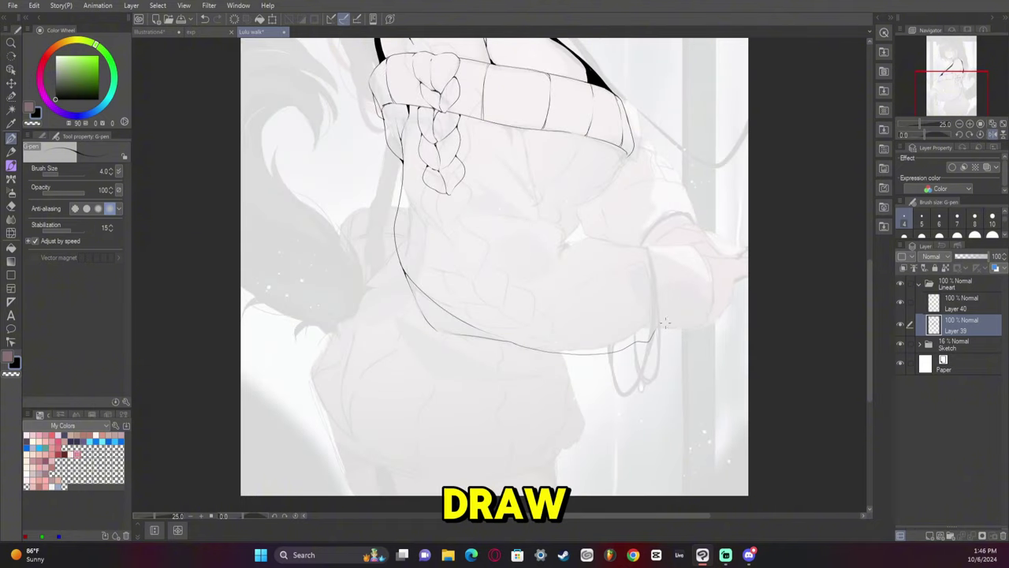
{"action": "key", "text": "h"}
Ink the fabric folds at the inner elbow and the crease running up to the collar
{"action": "left_click_drag", "start_coordinate": [454, 210], "coordinate": [439, 257]}
{"action": "key", "text": "e"}
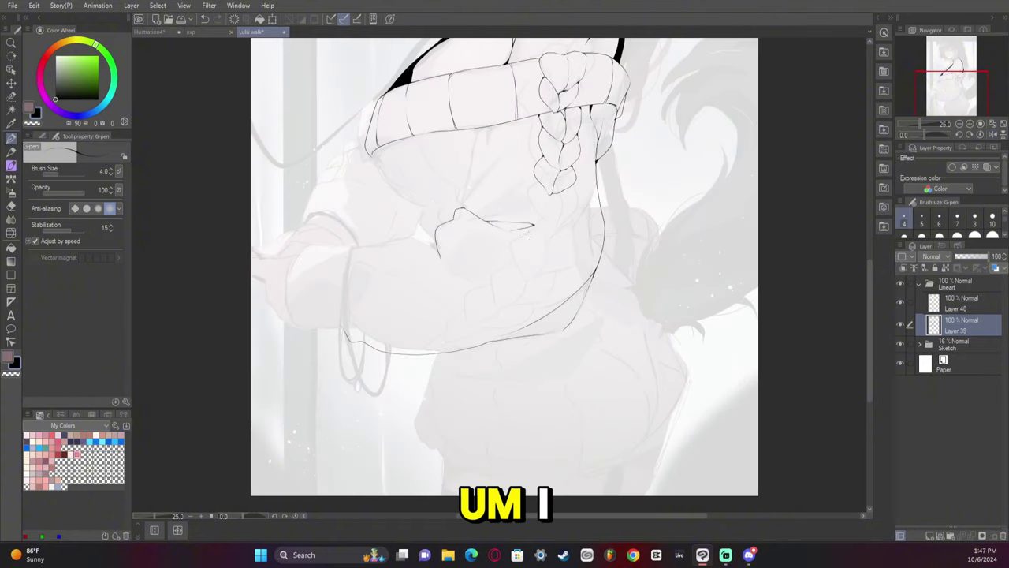
{"action": "mouse_move", "coordinate": [527, 233]}
{"action": "left_mouse_down"}
{"action": "mouse_move", "coordinate": [468, 246]}
{"action": "mouse_move", "coordinate": [452, 238]}
{"action": "left_mouse_up"}
{"action": "left_click_drag", "start_coordinate": [450, 242], "coordinate": [437, 252]}
{"action": "key", "text": "h"}
{"action": "key", "text": "h"}
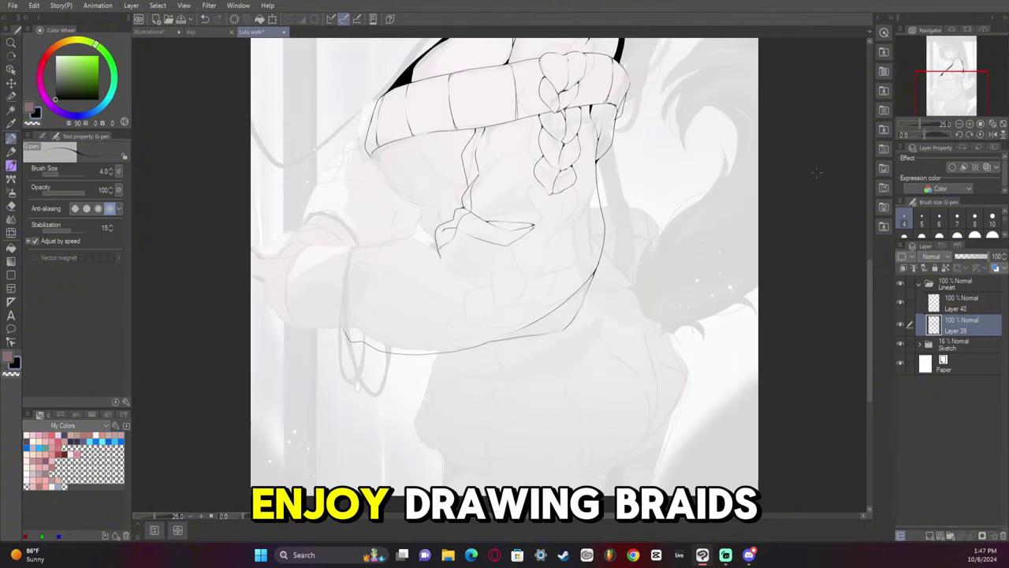
Continue the knitted braid down to the elbow fold and erase the lines overlapping it
{"action": "key", "text": "h"}
{"action": "key", "text": "ctrl+0"}
{"action": "key", "text": "h"}
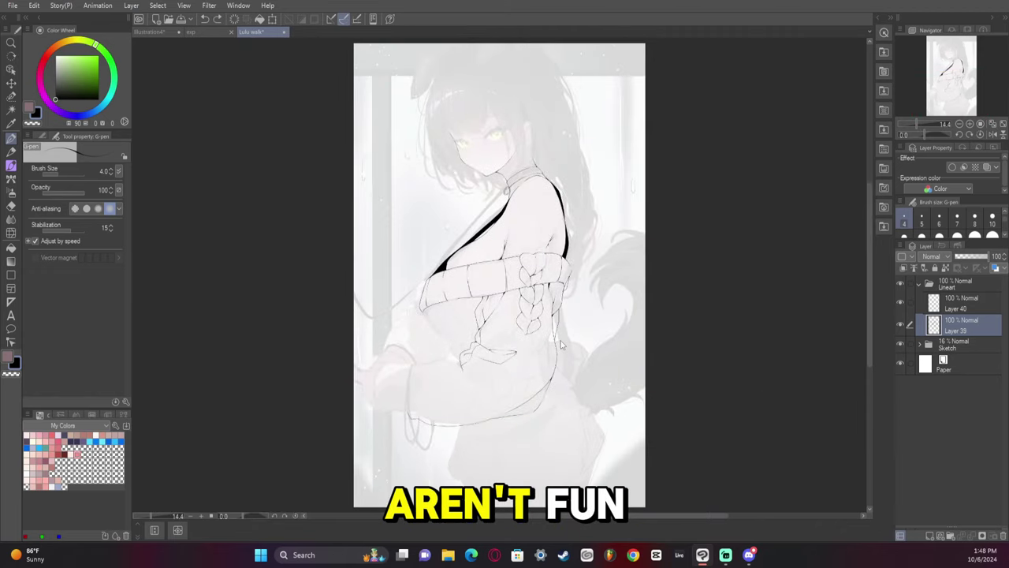
{"action": "scroll", "coordinate": [386, 410], "scroll_direction": "up", "scroll_amount": 2}
{"action": "left_click_drag", "start_coordinate": [608, 278], "coordinate": [623, 320]}
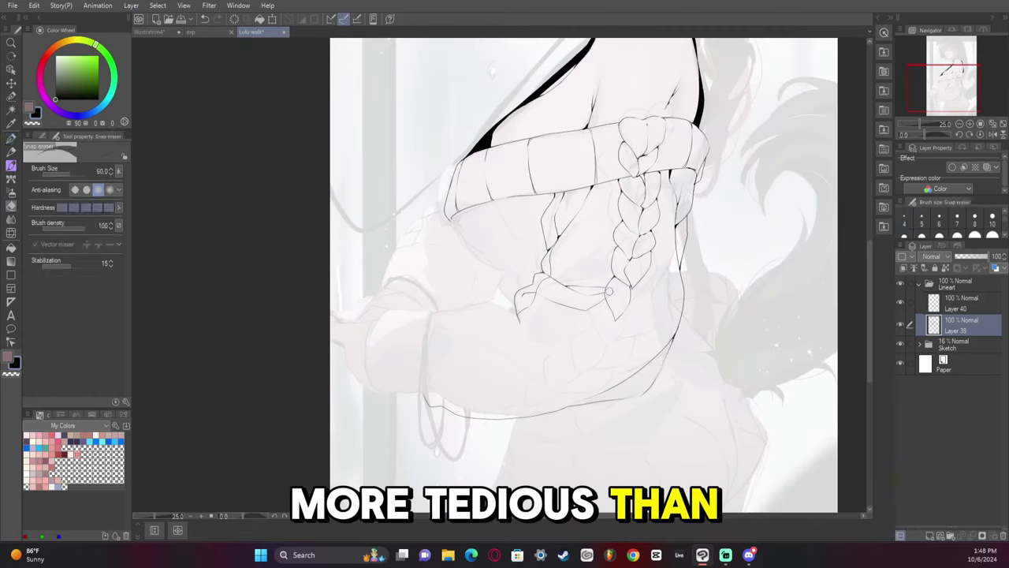
{"action": "left_click_drag", "start_coordinate": [651, 279], "coordinate": [620, 317]}
{"action": "key", "text": "h"}
{"action": "key", "text": "e"}
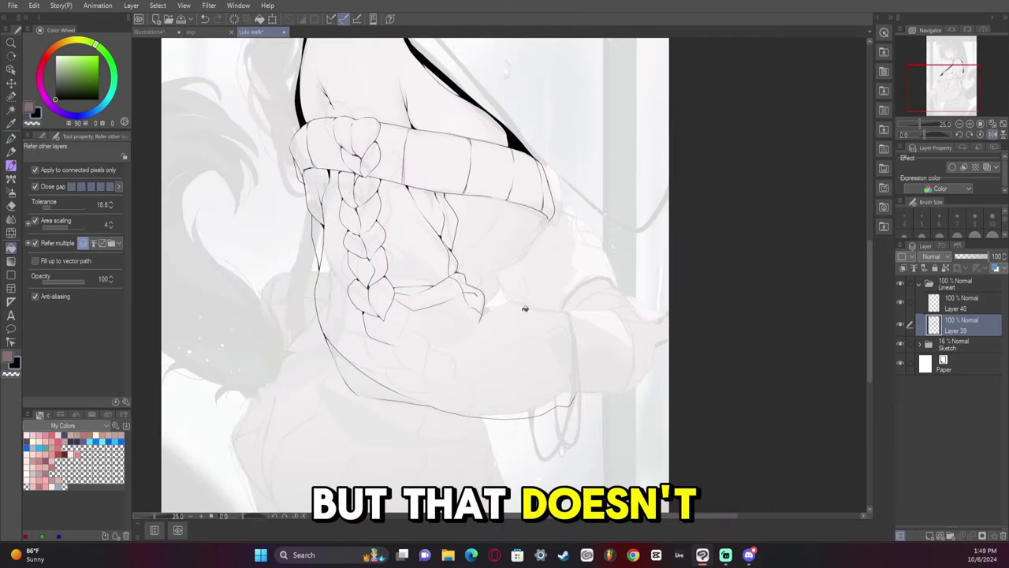
{"action": "key", "text": "p"}
{"action": "key", "text": "e"}
Curve the braid diagonally forward to the sleeve's lower edge and erase the sleeve outline crossing it
{"action": "key", "text": "h"}
{"action": "key", "text": "ctrl+0"}
{"action": "key", "text": "p"}
{"action": "scroll", "coordinate": [495, 148], "scroll_direction": "up", "scroll_amount": 2}
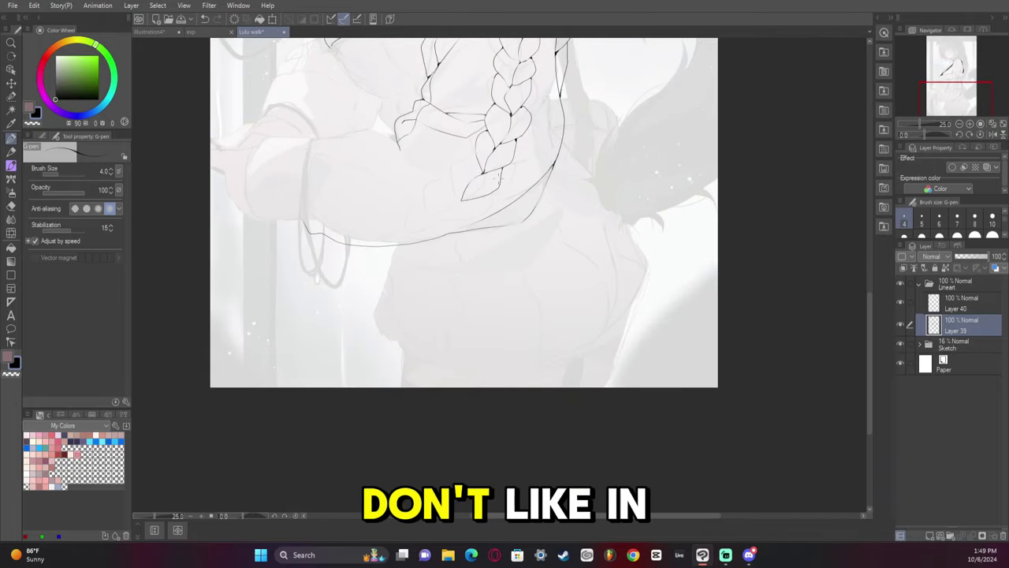
{"action": "mouse_move", "coordinate": [464, 197]}
{"action": "left_mouse_down"}
{"action": "mouse_move", "coordinate": [441, 187]}
{"action": "mouse_move", "coordinate": [486, 194]}
{"action": "mouse_move", "coordinate": [445, 223]}
{"action": "mouse_move", "coordinate": [463, 224]}
{"action": "mouse_move", "coordinate": [455, 233]}
{"action": "mouse_move", "coordinate": [439, 195]}
{"action": "mouse_move", "coordinate": [448, 235]}
{"action": "left_mouse_up"}
{"action": "key", "text": "e"}
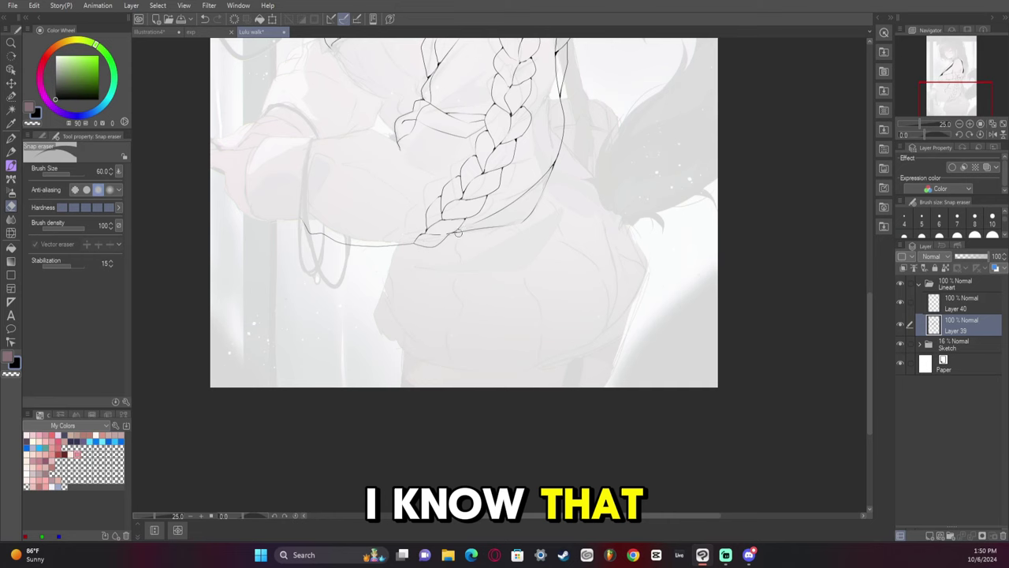
{"action": "key", "text": "p"}
Ink the braid's end along the sleeve's underside, the forearm's upper contour and the seam before the cuff
{"action": "left_click_drag", "start_coordinate": [689, 241], "coordinate": [867, 188]}
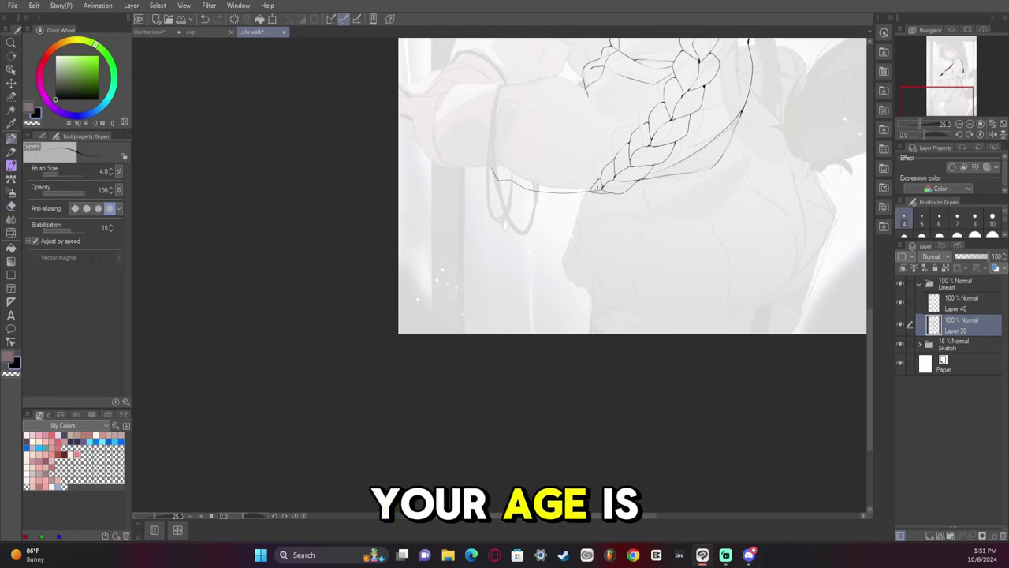
{"action": "left_click_drag", "start_coordinate": [601, 196], "coordinate": [562, 193]}
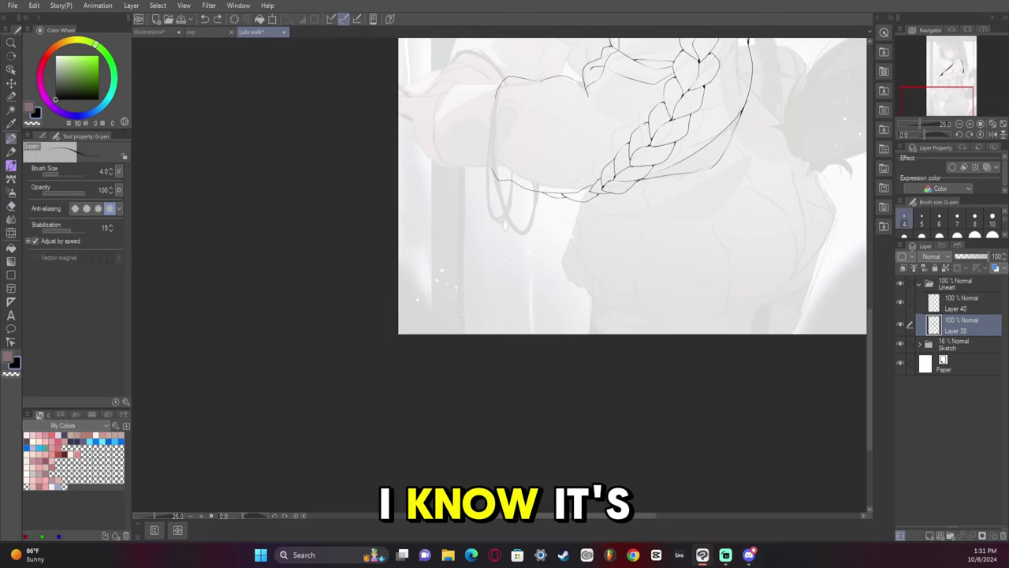
{"action": "key", "text": "h"}
{"action": "left_click_drag", "start_coordinate": [413, 95], "coordinate": [377, 131]}
{"action": "key", "text": "h"}
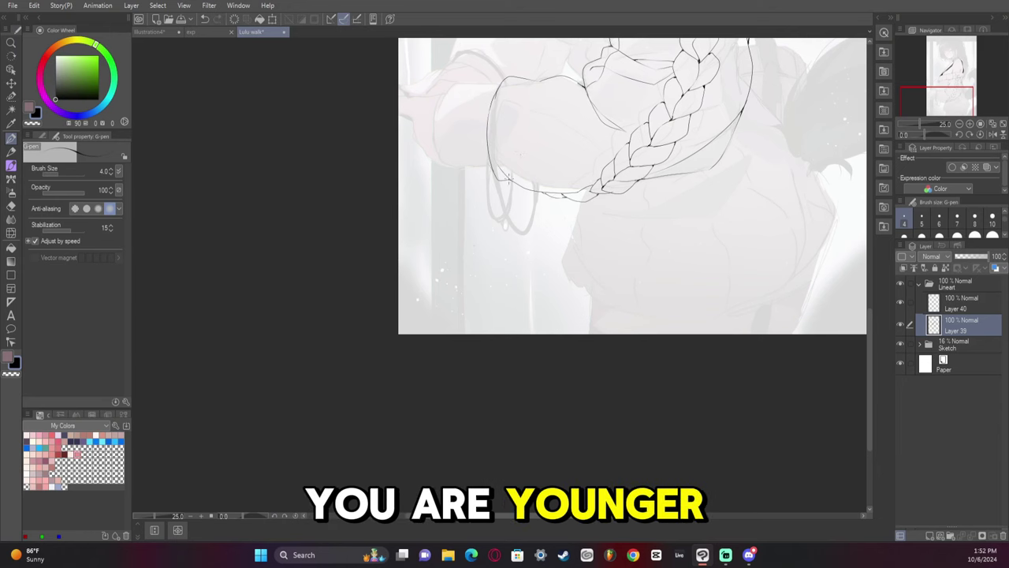
Ink the gathered sleeve cuff at the wrist with its outline and inner fold lines
{"action": "key", "text": "h"}
{"action": "scroll", "coordinate": [567, 289], "scroll_direction": "up", "scroll_amount": 3}
{"action": "key", "text": "h"}
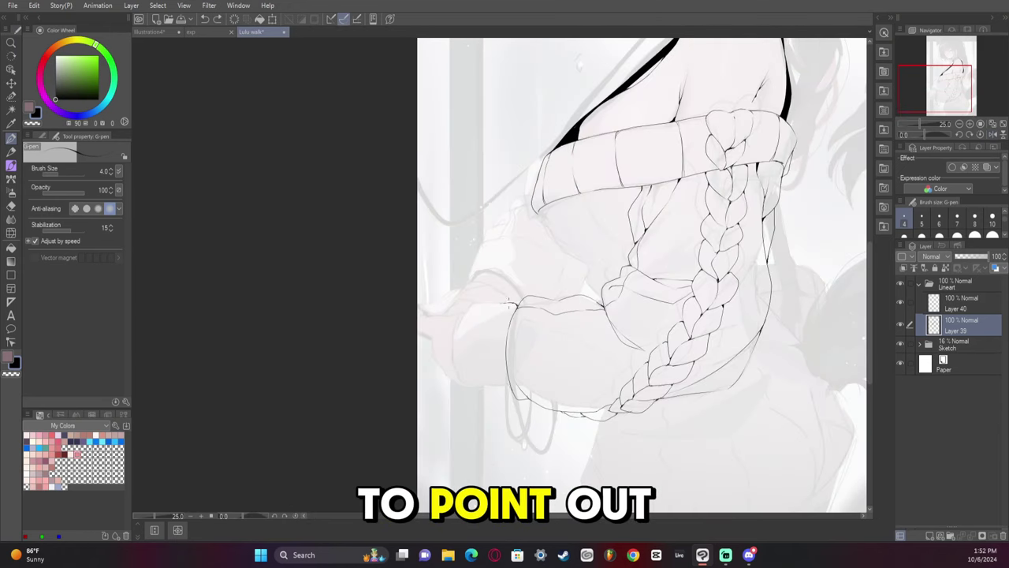
{"action": "left_click", "coordinate": [986, 137]}
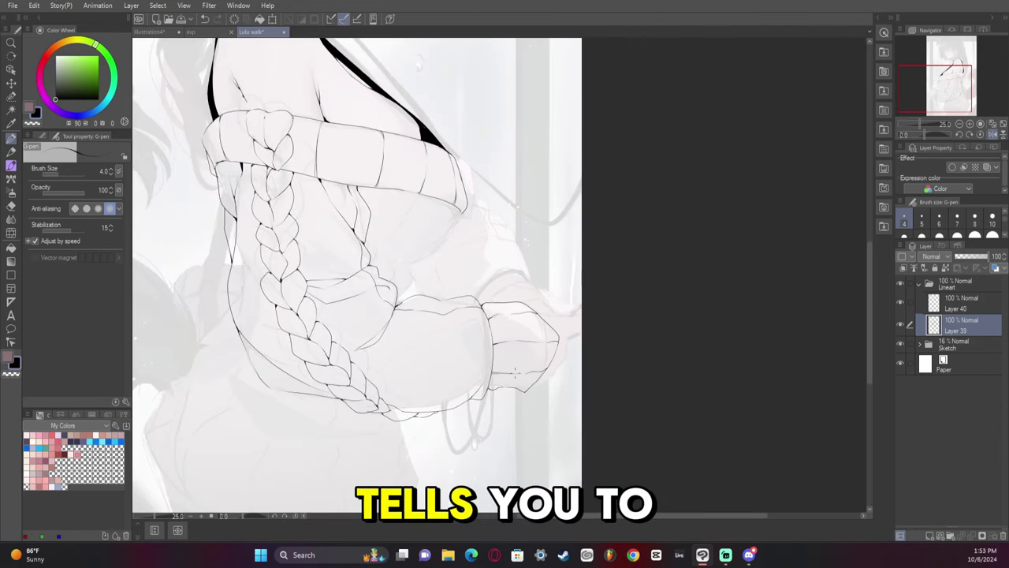
{"action": "left_click", "coordinate": [991, 136]}
Ink the contour of the hand where it extends beyond the sleeve cuff
{"action": "left_click_drag", "start_coordinate": [940, 88], "coordinate": [942, 97]}
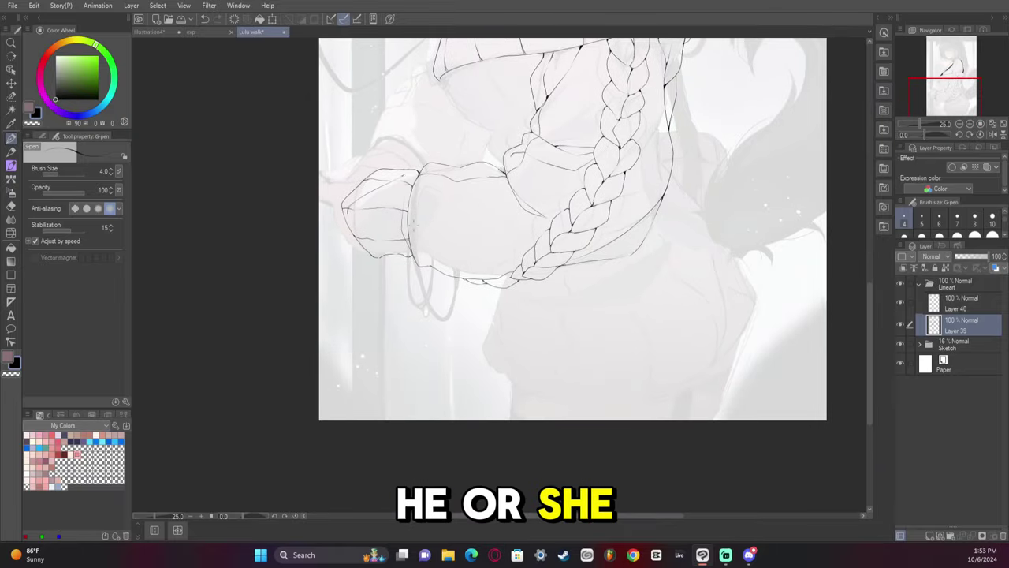
{"action": "key", "text": "h"}
{"action": "key", "text": "h"}
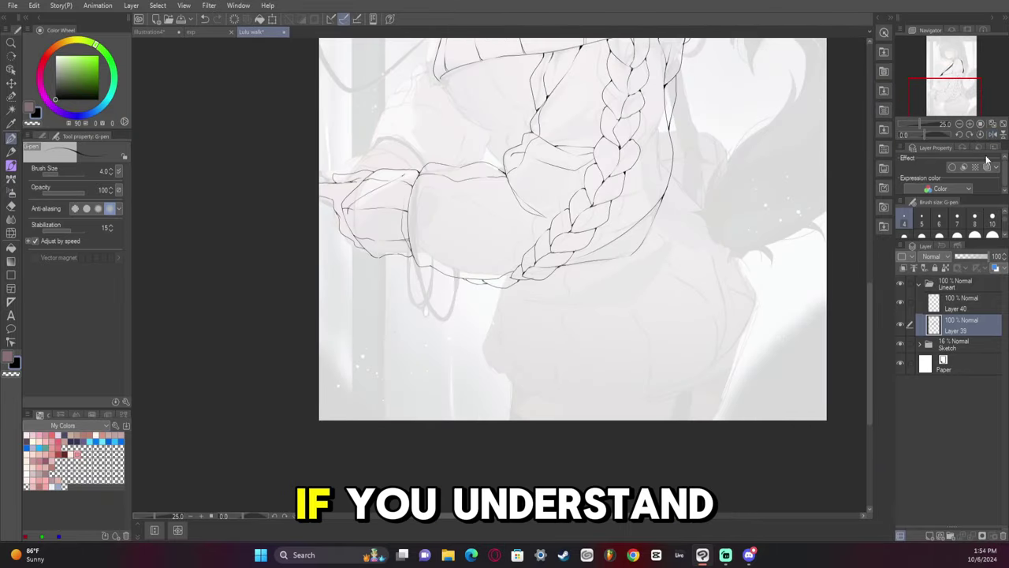
Ink the sweater's curved rib lines on the chest beneath the folded collar
{"action": "scroll", "coordinate": [410, 276], "scroll_direction": "up", "scroll_amount": 3}
{"action": "key", "text": "h"}
{"action": "key", "text": "h"}
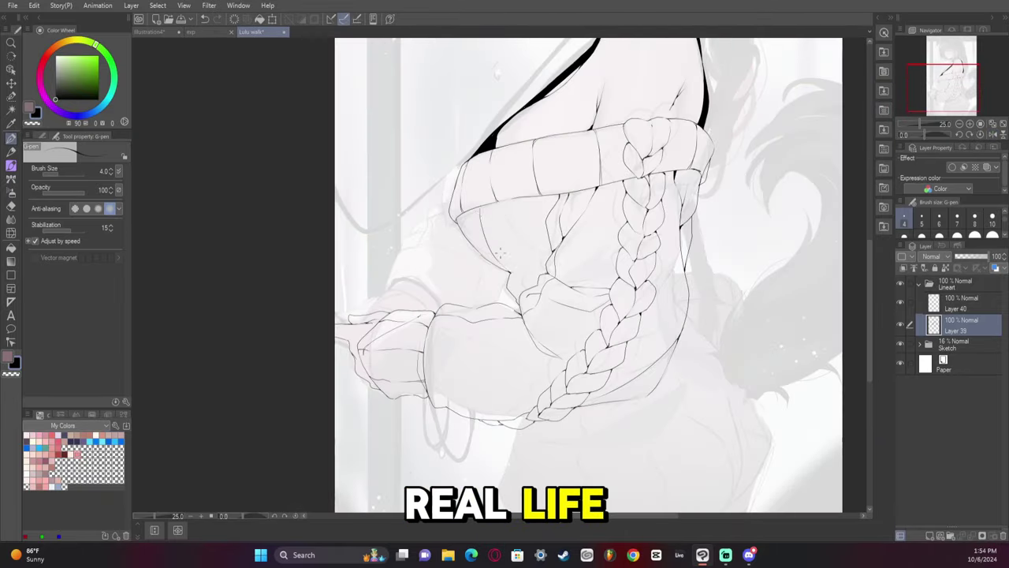
{"action": "left_click_drag", "start_coordinate": [535, 251], "coordinate": [541, 273]}
{"action": "scroll", "coordinate": [538, 270], "scroll_direction": "down", "scroll_amount": 3}
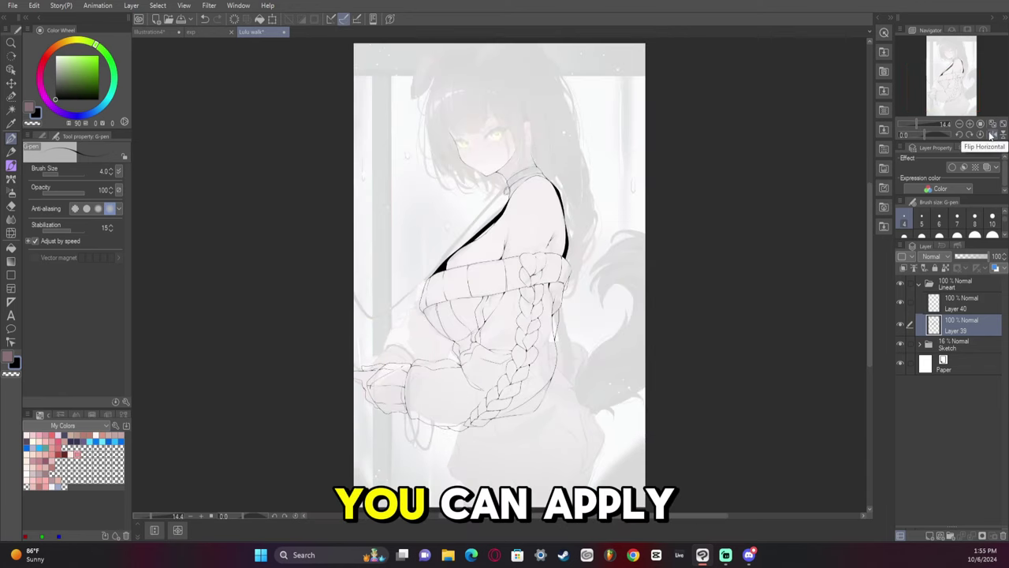
{"action": "scroll", "coordinate": [492, 252], "scroll_direction": "up", "scroll_amount": 3}
{"action": "scroll", "coordinate": [636, 246], "scroll_direction": "down", "scroll_amount": 3}
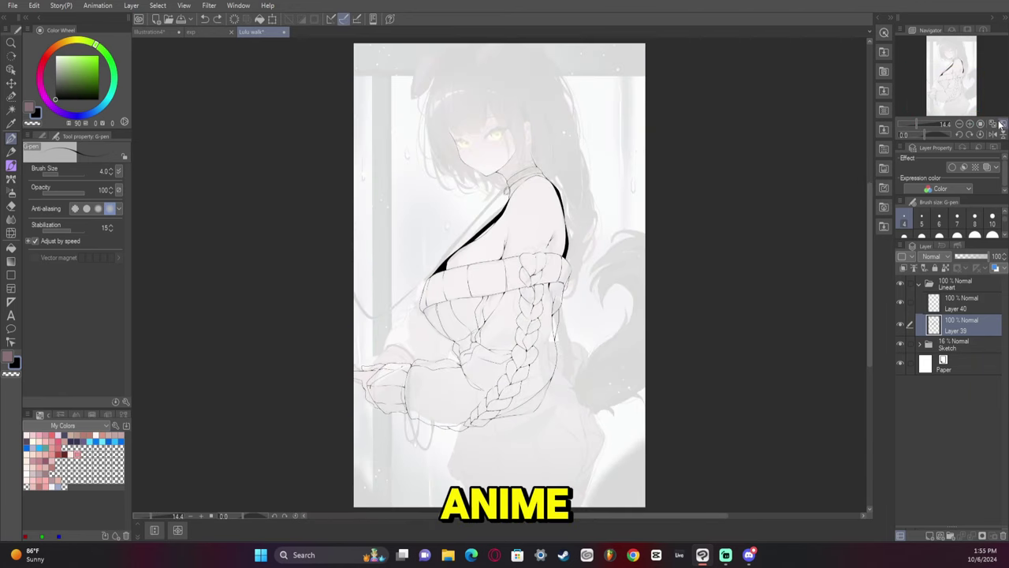
{"action": "scroll", "coordinate": [455, 433], "scroll_direction": "up", "scroll_amount": 4}
{"action": "scroll", "coordinate": [455, 433], "scroll_direction": "down", "scroll_amount": 1}
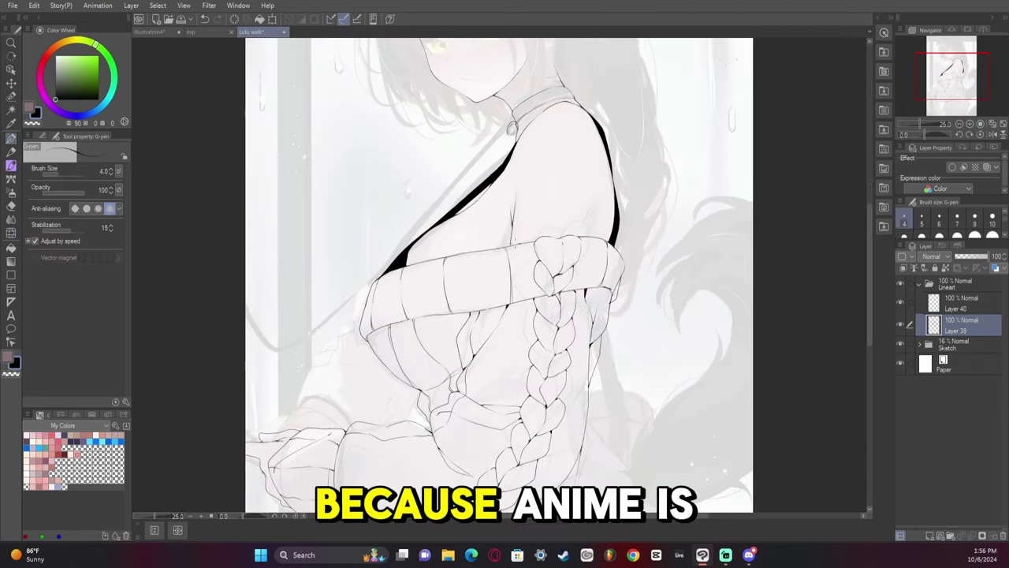
On Layer 40, draw the cord wrapped around the wrist and its two hanging loops as solid black bands
{"action": "left_click", "coordinate": [992, 124]}
{"action": "left_click", "coordinate": [961, 302]}
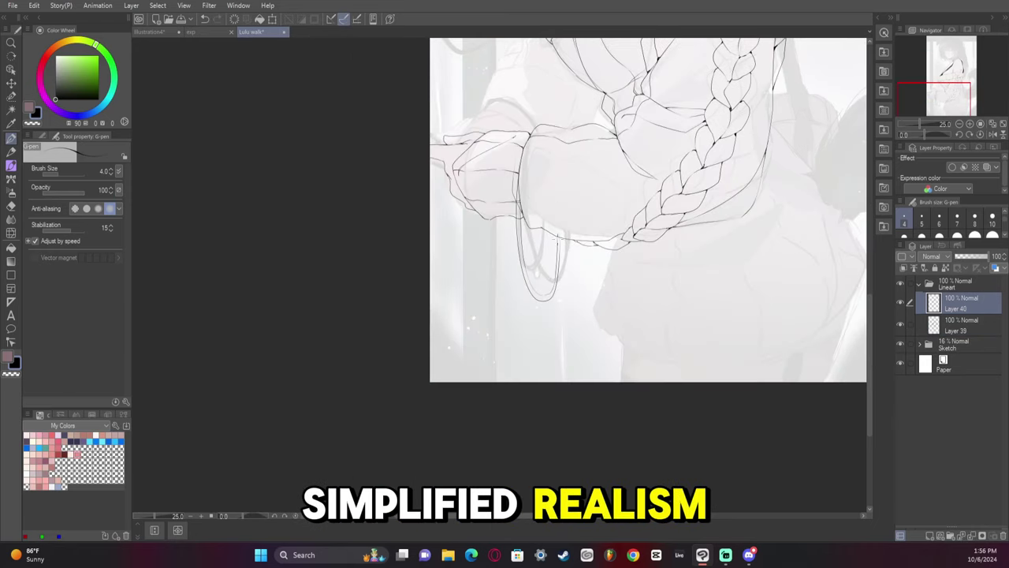
{"action": "left_click_drag", "start_coordinate": [518, 175], "coordinate": [558, 237]}
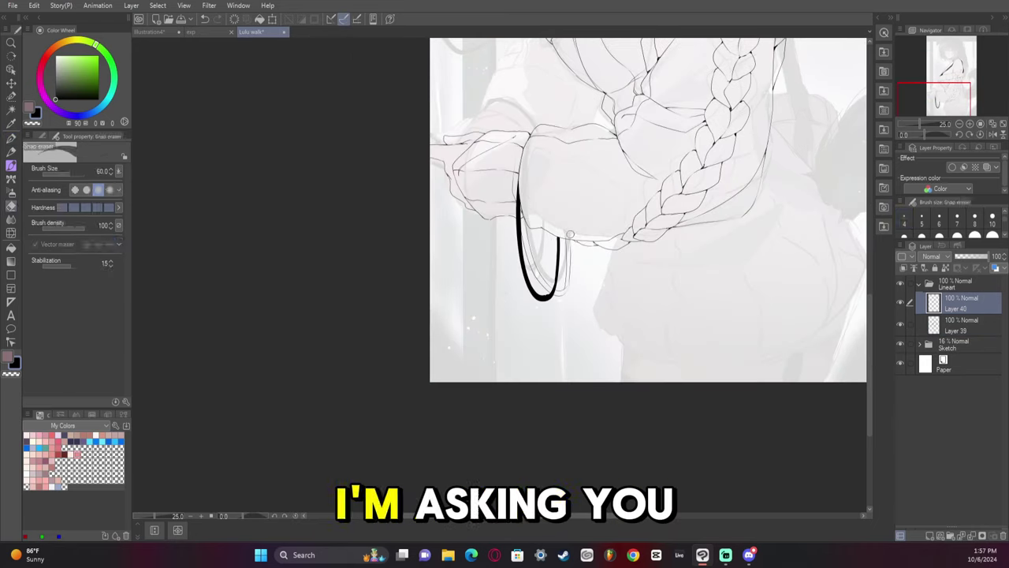
{"action": "scroll", "coordinate": [636, 246], "scroll_direction": "down", "scroll_amount": 3}
{"action": "scroll", "coordinate": [505, 260], "scroll_direction": "up", "scroll_amount": 4}
{"action": "left_click_drag", "start_coordinate": [498, 214], "coordinate": [520, 324]}
On Layer 39, ink the lower sweater's front and back contours from the waist around the hips
{"action": "left_click", "coordinate": [960, 324]}
{"action": "scroll", "coordinate": [631, 252], "scroll_direction": "down", "scroll_amount": 3}
{"action": "scroll", "coordinate": [631, 252], "scroll_direction": "up", "scroll_amount": 3}
{"action": "left_click_drag", "start_coordinate": [963, 132], "coordinate": [990, 137]}
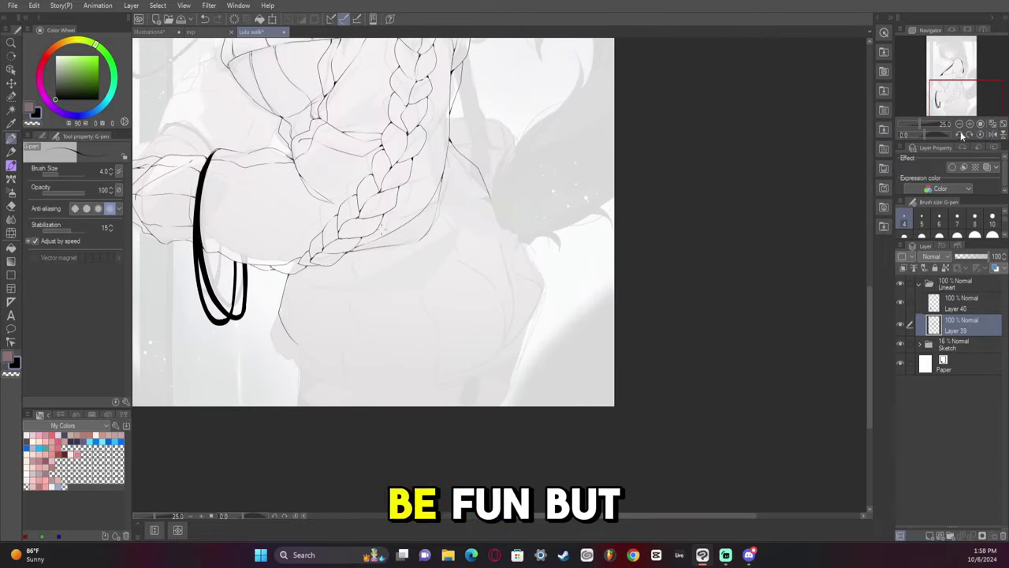
{"action": "key", "text": "h"}
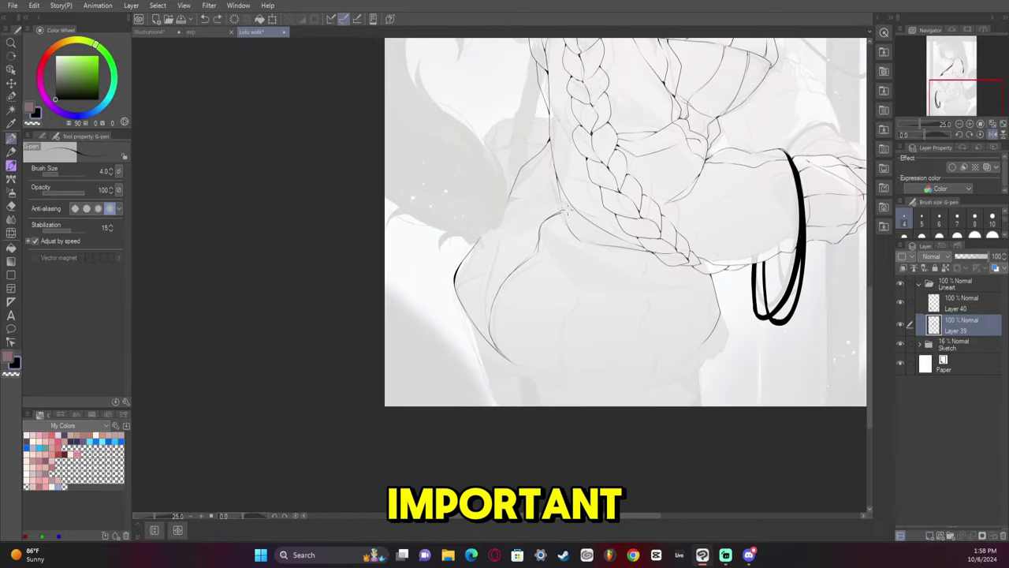
Ink the wavy vertical rib lines running down the sweater's lower part
{"action": "key", "text": "h"}
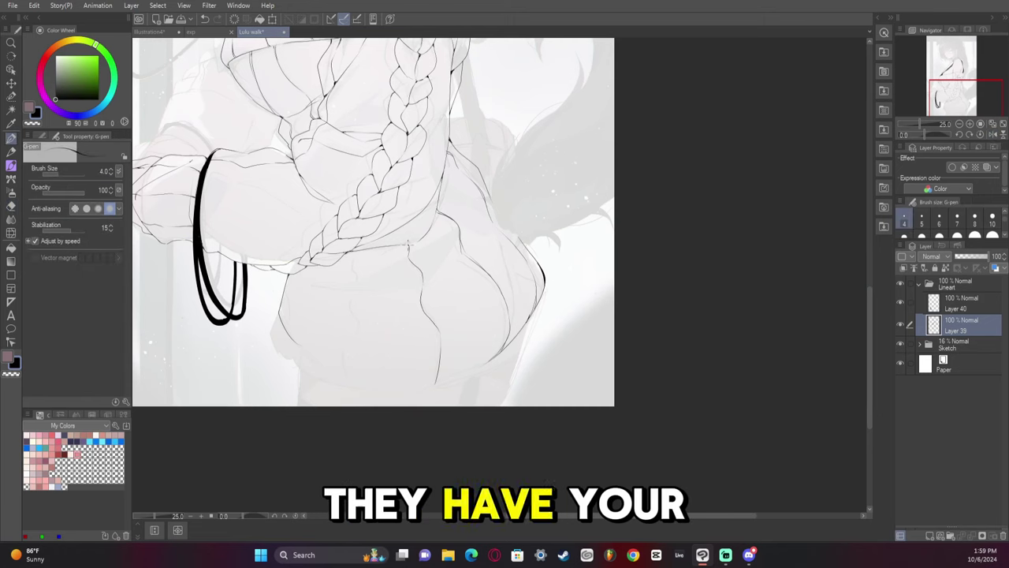
{"action": "left_click", "coordinate": [990, 135]}
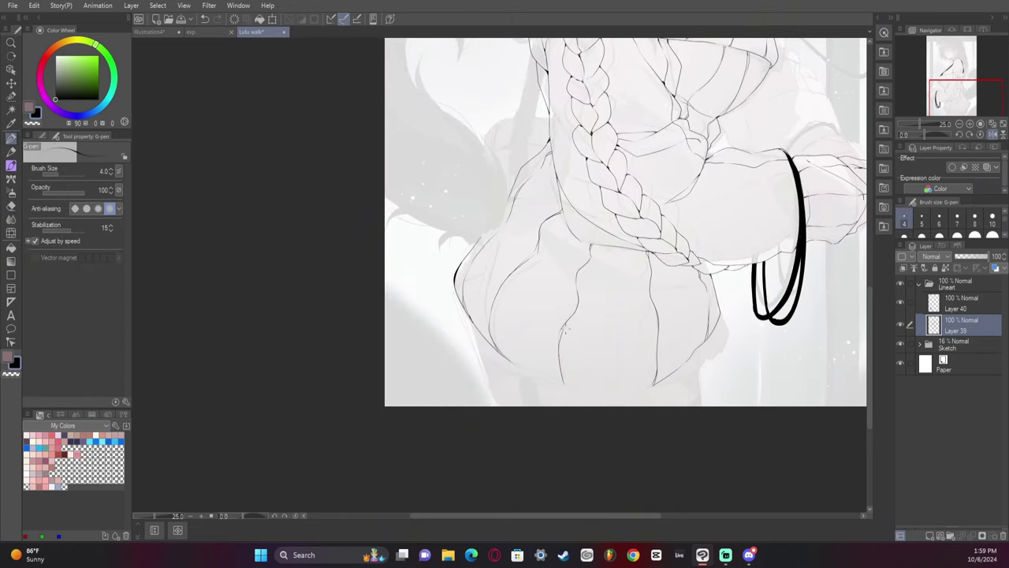
{"action": "left_click", "coordinate": [991, 134]}
Ink the sweater's bottom hem band and the thigh outlines below it, filling the gap between the thighs black
{"action": "left_click", "coordinate": [981, 124]}
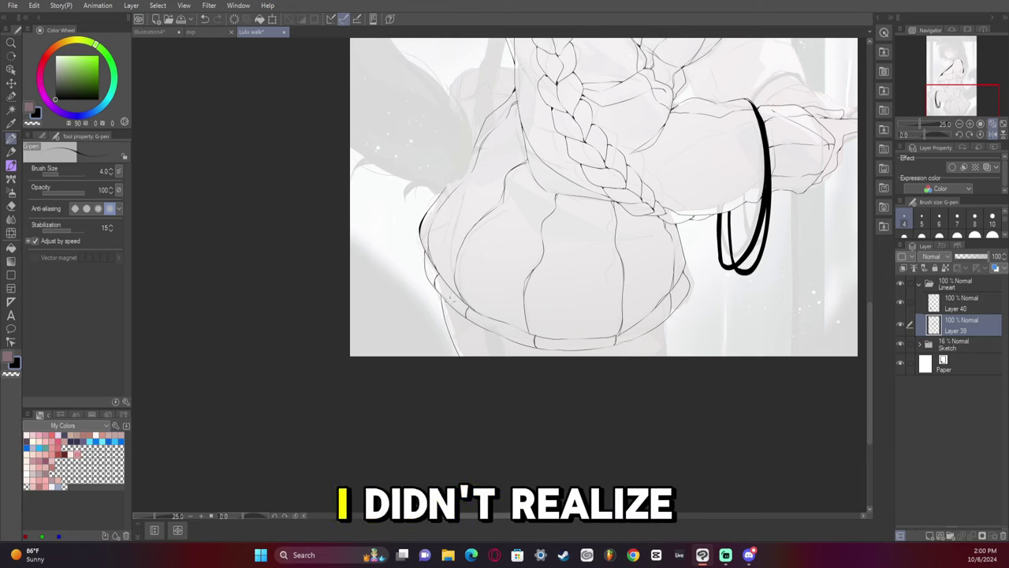
{"action": "left_click_drag", "start_coordinate": [487, 330], "coordinate": [507, 354]}
{"action": "key", "text": "g"}
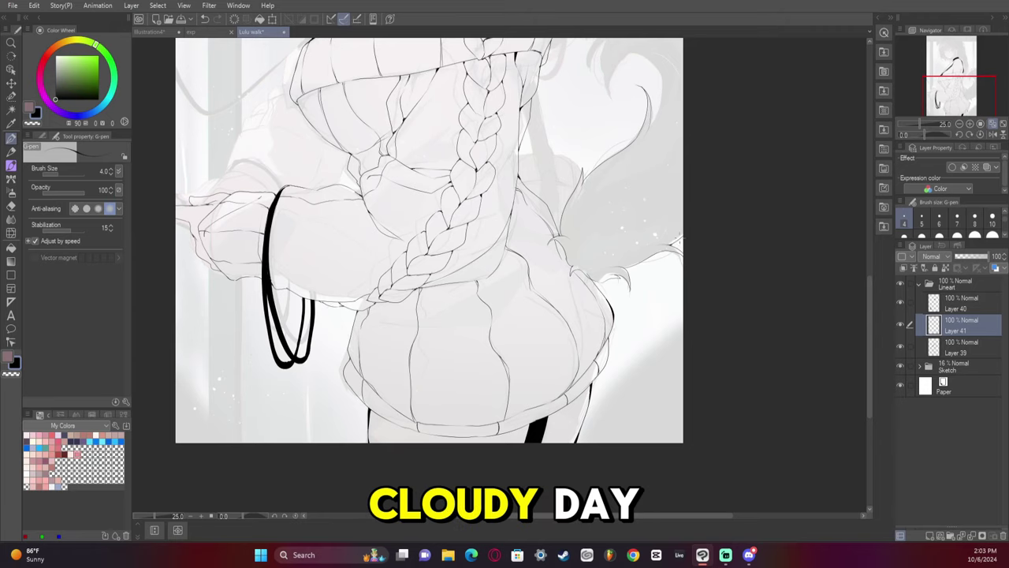
Ink the curled, fluffy tail with its fur tufts behind the hips, and the solid black choker at the neck
{"action": "scroll", "coordinate": [421, 276], "scroll_direction": "up", "scroll_amount": 3}
{"action": "left_click", "coordinate": [991, 136]}
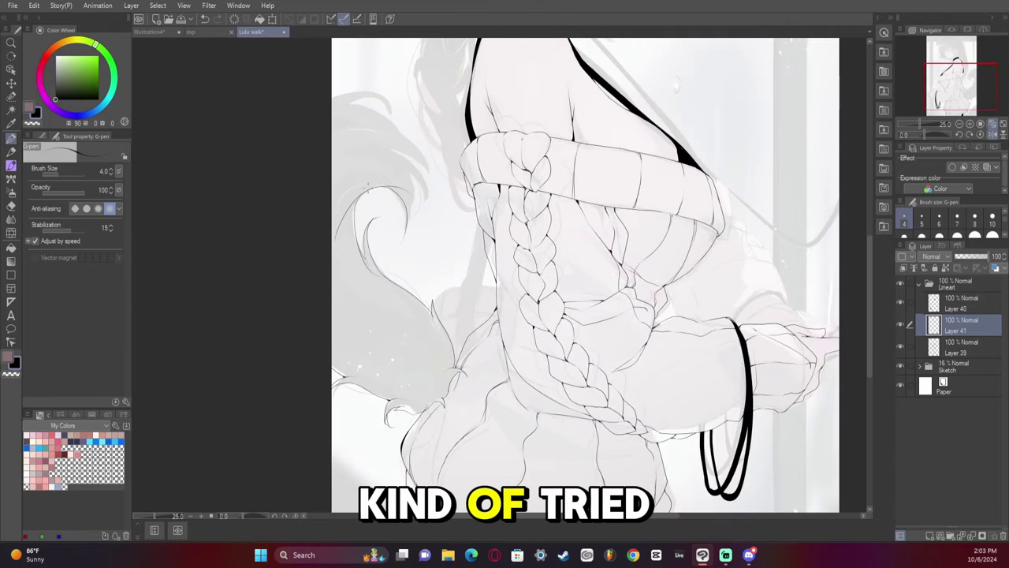
{"action": "left_click", "coordinate": [986, 134]}
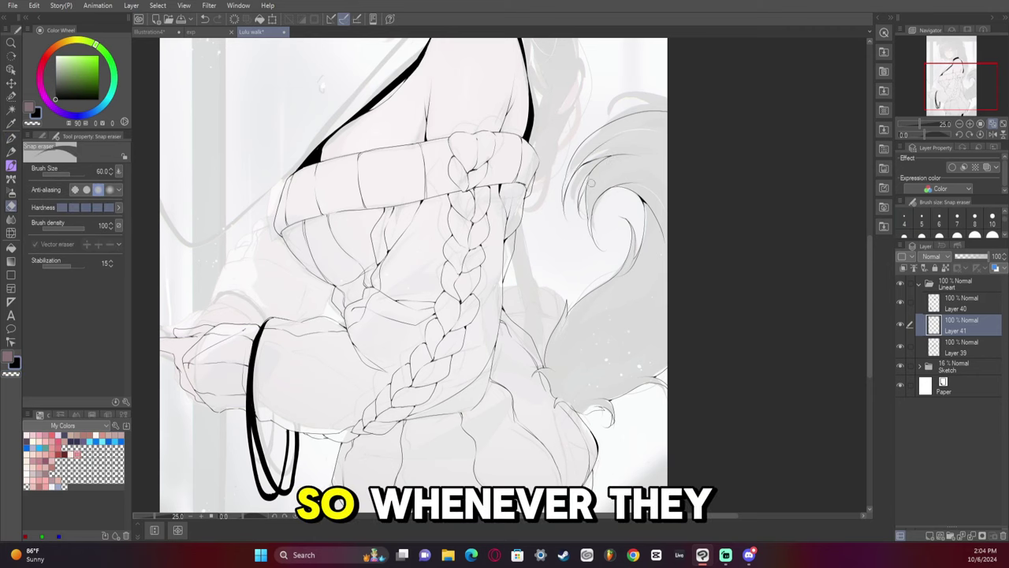
{"action": "key", "text": "ctrl+0"}
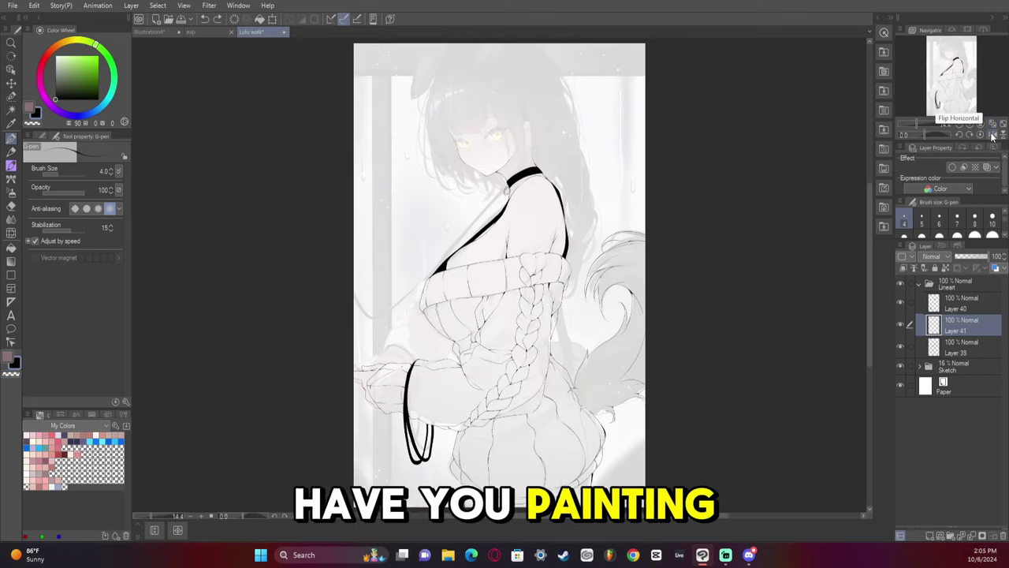
Ink the far sleeve's folds and cuff behind the near wrist, and the thin object held at the fingertips
{"action": "left_click", "coordinate": [928, 82]}
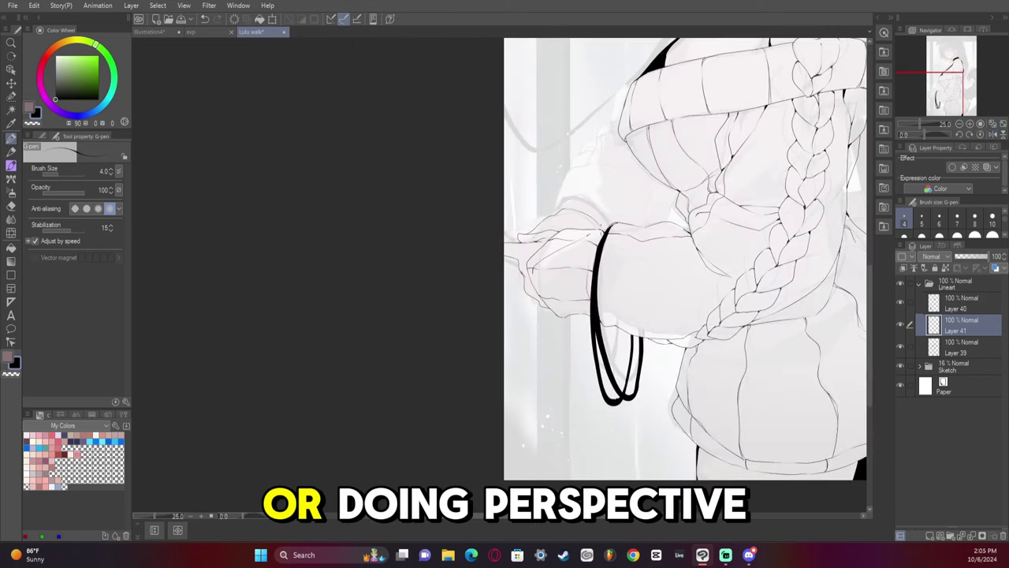
{"action": "key", "text": "h"}
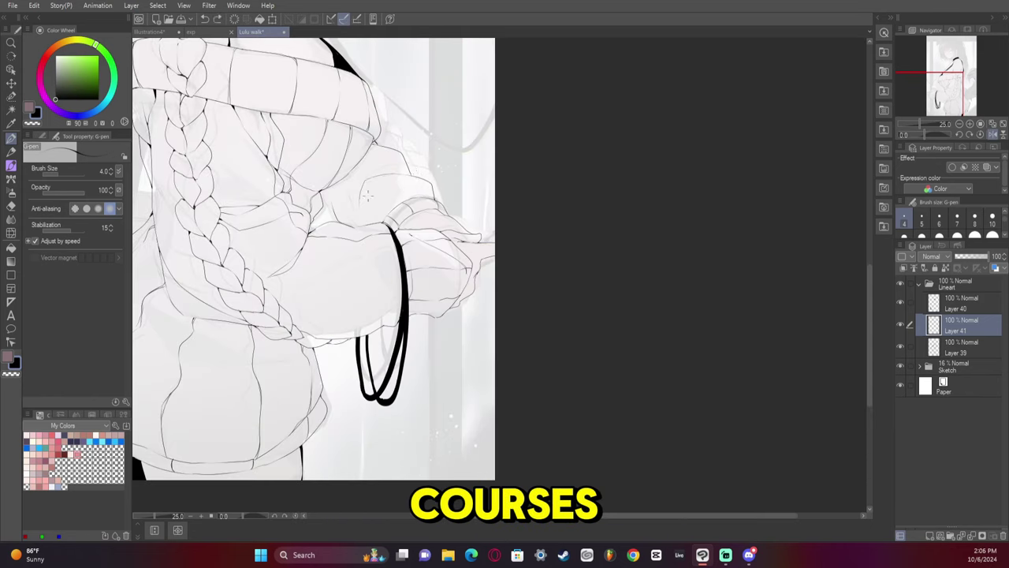
{"action": "key", "text": "ctrl+0"}
{"action": "key", "text": "h"}
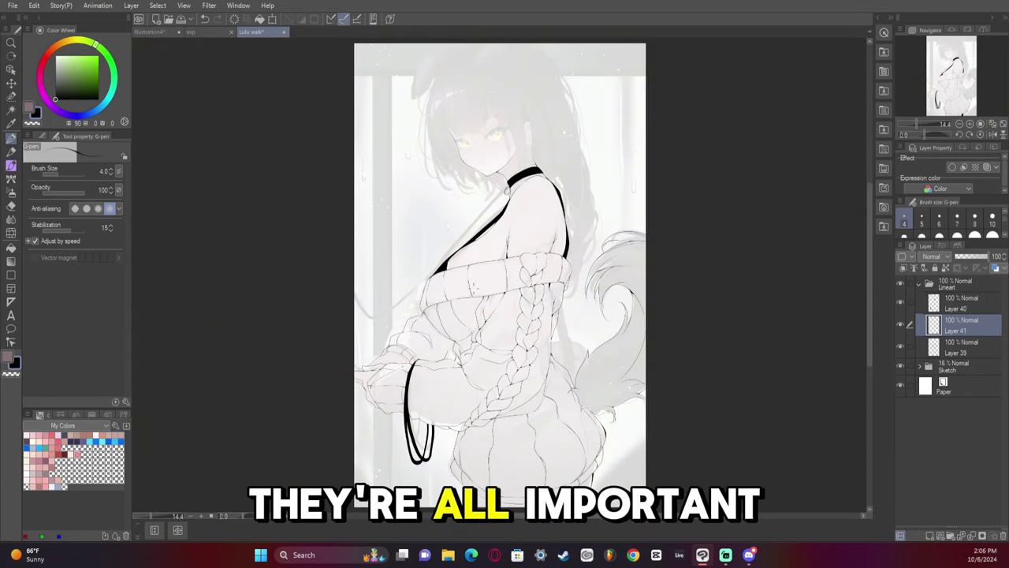
{"action": "left_click", "coordinate": [945, 80]}
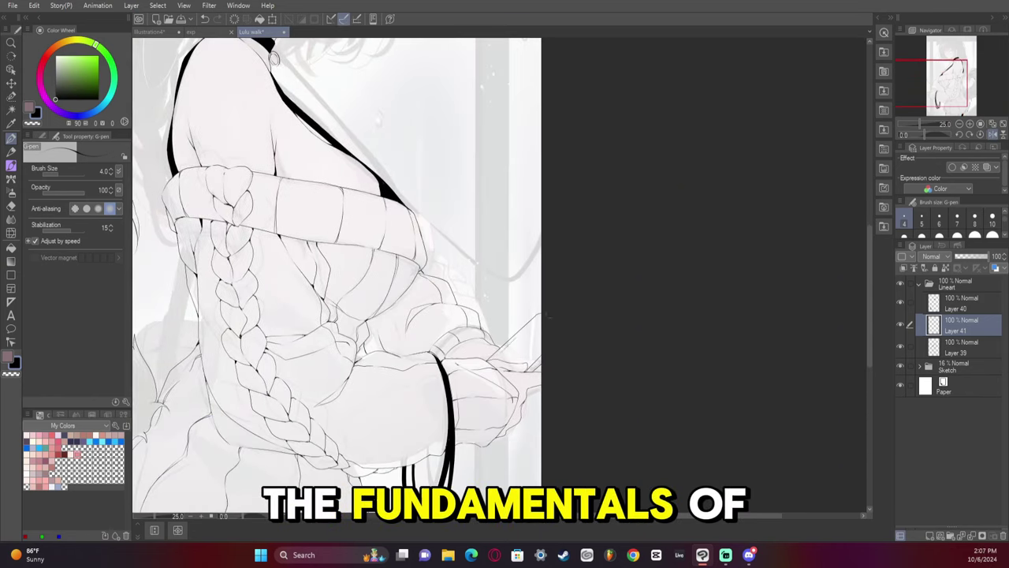
{"action": "key", "text": "ctrl+0"}
Ink the black strap descending from the choker and the thick cord running from the canvas edge to the wrist
{"action": "key", "text": "alt+]"}
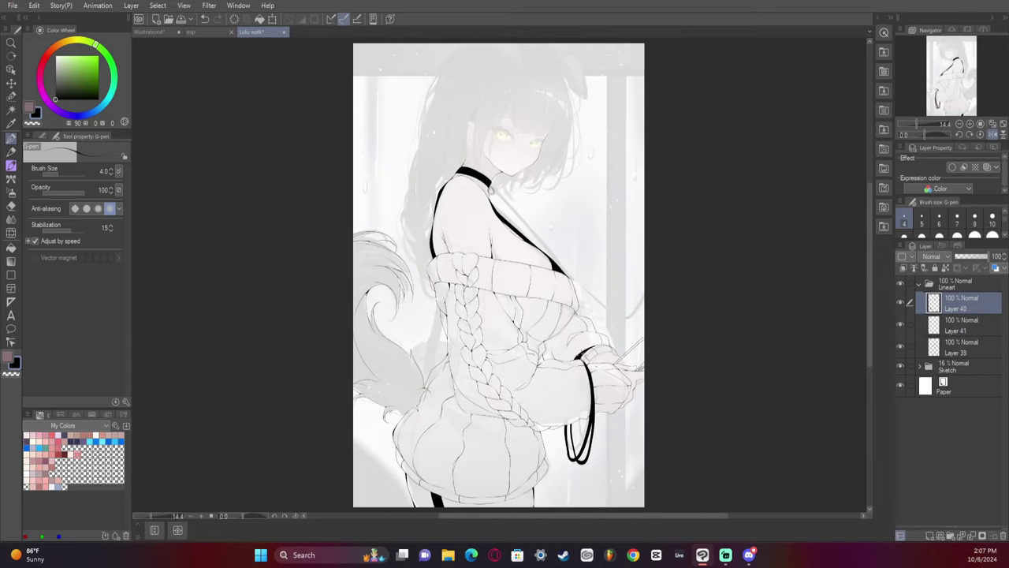
{"action": "left_click", "coordinate": [992, 136]}
{"action": "left_click_drag", "start_coordinate": [486, 212], "coordinate": [378, 322]}
{"action": "left_click_drag", "start_coordinate": [459, 245], "coordinate": [377, 323]}
{"action": "left_click", "coordinate": [984, 134]}
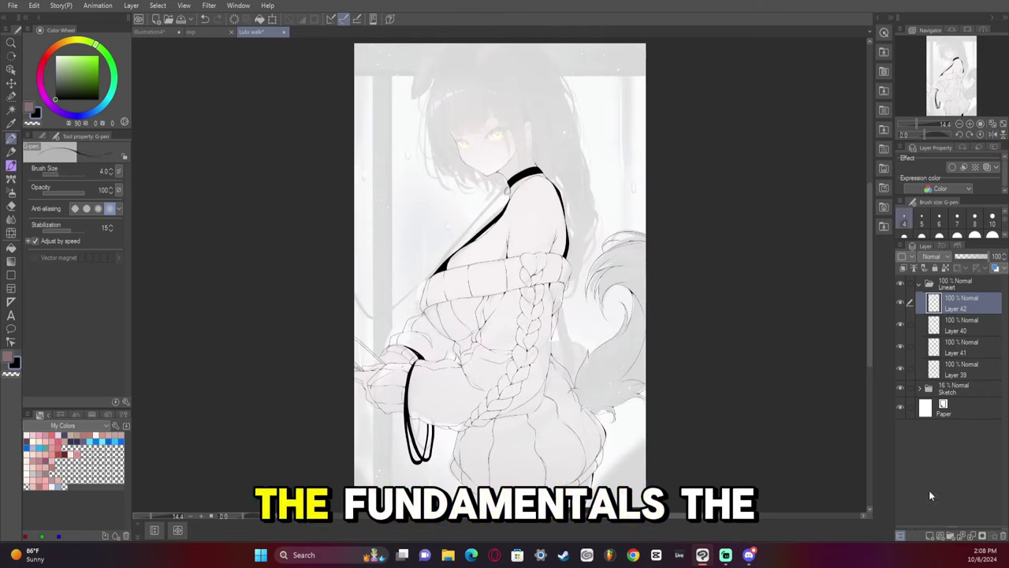
{"action": "left_click_drag", "start_coordinate": [355, 290], "coordinate": [423, 357]}
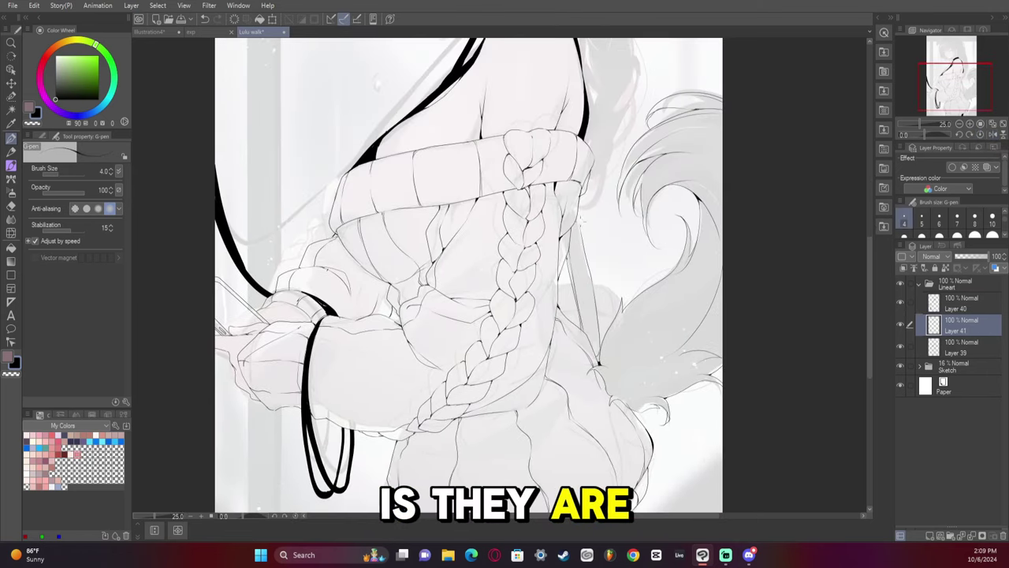
Outline the face and jaw, and ink the near eye's thick upper lash line on a layer in the Eyes folder
{"action": "key", "text": "h"}
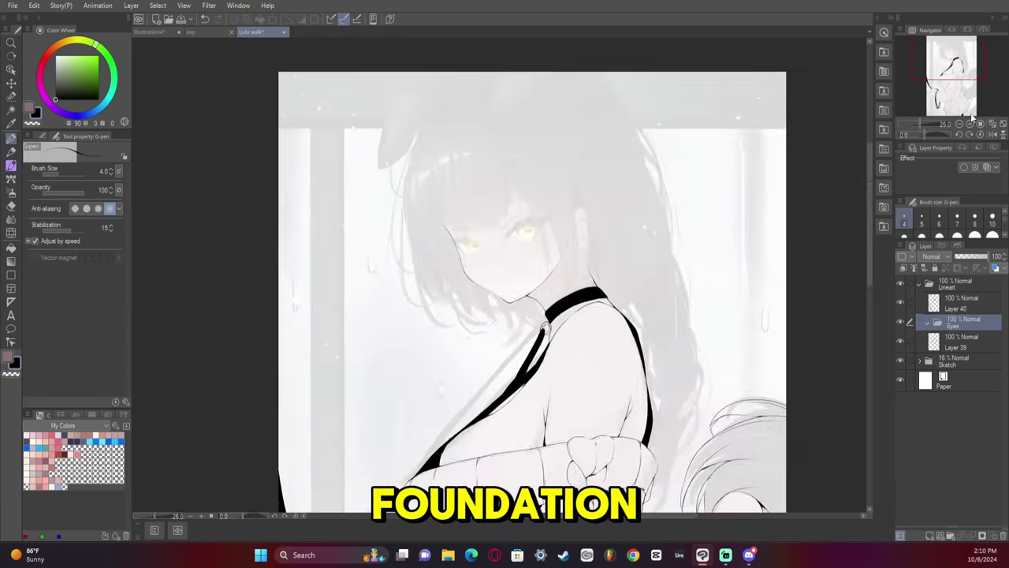
{"action": "left_click_drag", "start_coordinate": [533, 144], "coordinate": [518, 189]}
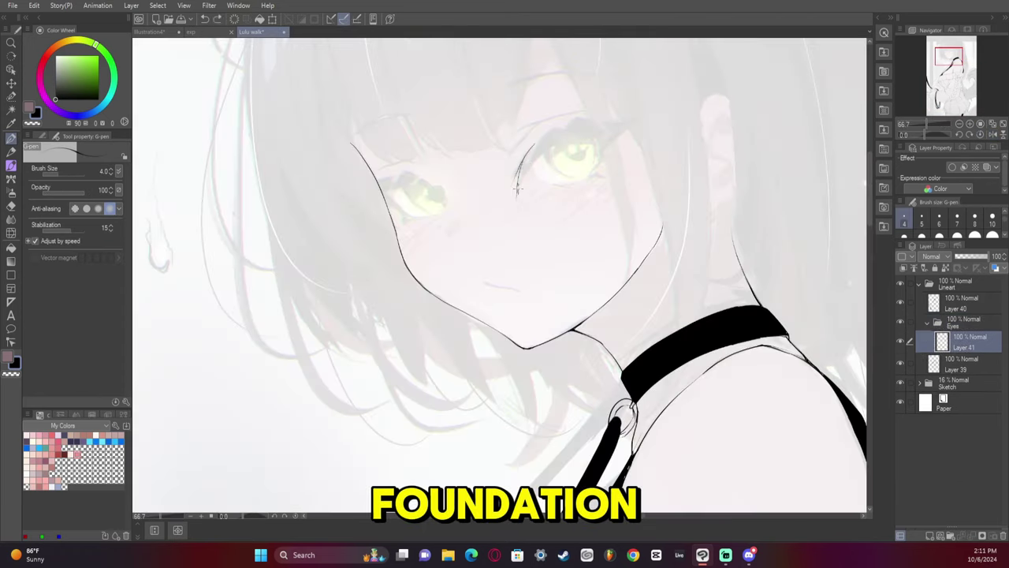
{"action": "mouse_move", "coordinate": [629, 134]}
{"action": "left_mouse_down"}
{"action": "mouse_move", "coordinate": [652, 117]}
{"action": "mouse_move", "coordinate": [519, 186]}
{"action": "mouse_move", "coordinate": [522, 166]}
{"action": "left_mouse_up"}
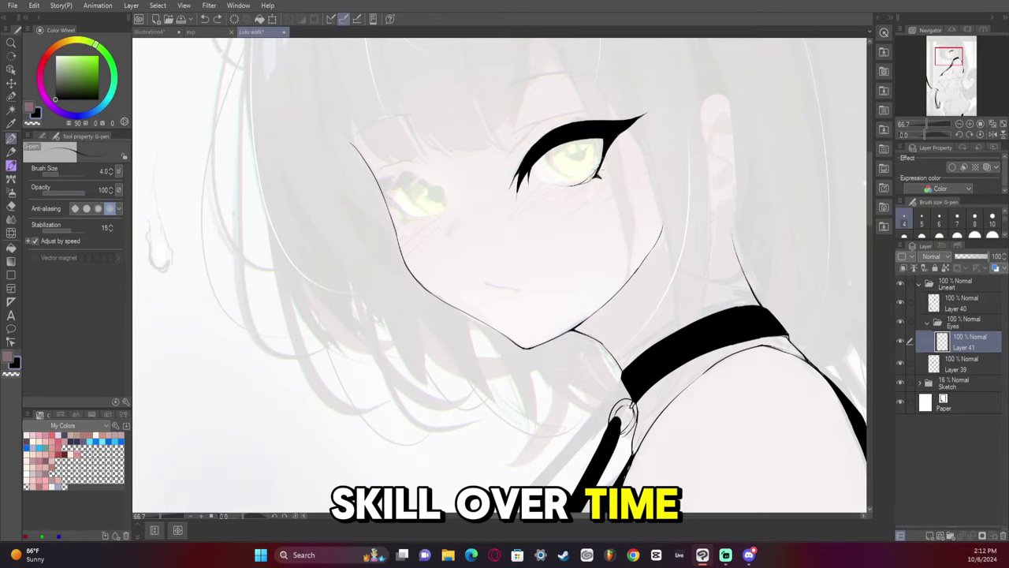
Add pointed lash tips and lower lashes to the near eye and shape the dark upper rim of its iris
{"action": "left_click_drag", "start_coordinate": [605, 165], "coordinate": [627, 145]}
{"action": "key", "text": "h"}
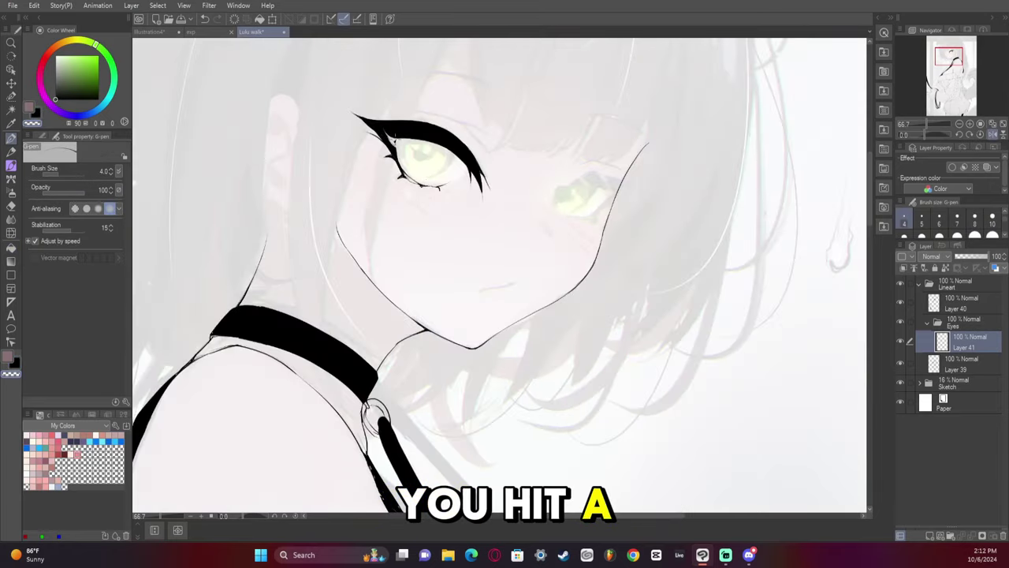
{"action": "key", "text": "h"}
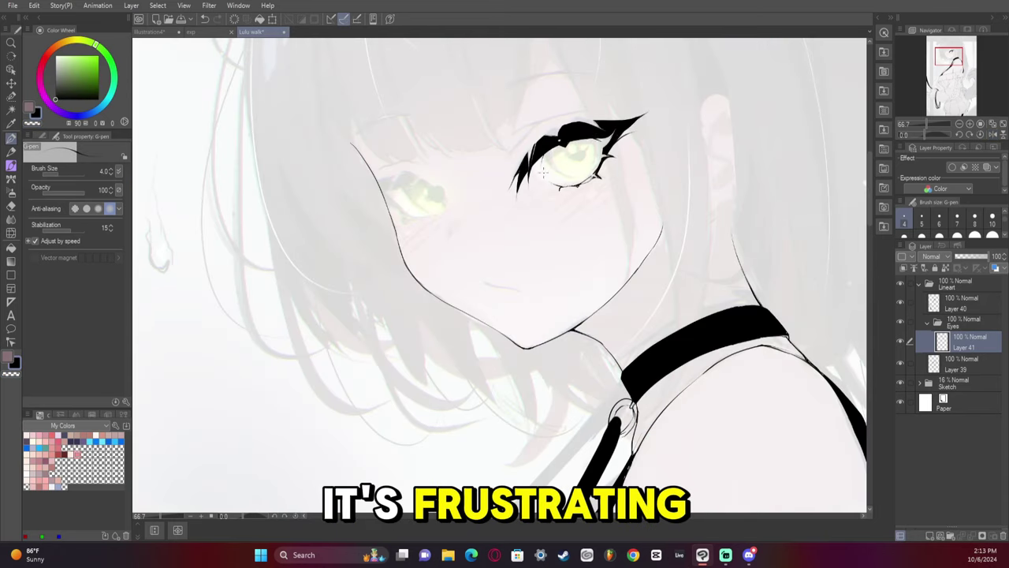
Outline the near eye's iris and ink the far eye with its winged lashes, lower lid and iris
{"action": "mouse_move", "coordinate": [573, 154]}
{"action": "left_mouse_down"}
{"action": "mouse_move", "coordinate": [631, 205]}
{"action": "mouse_move", "coordinate": [599, 177]}
{"action": "mouse_move", "coordinate": [732, 166]}
{"action": "left_mouse_up"}
{"action": "key", "text": "h"}
{"action": "mouse_move", "coordinate": [694, 192]}
{"action": "left_mouse_down"}
{"action": "mouse_move", "coordinate": [680, 202]}
{"action": "mouse_move", "coordinate": [700, 188]}
{"action": "left_mouse_up"}
{"action": "key", "text": "h"}
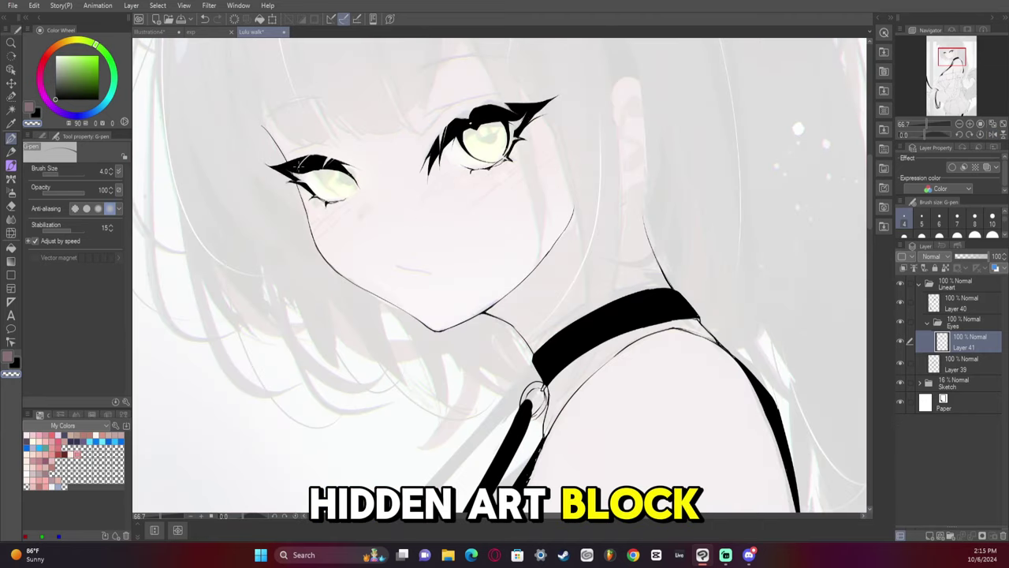
{"action": "key", "text": "h"}
{"action": "key", "text": "h"}
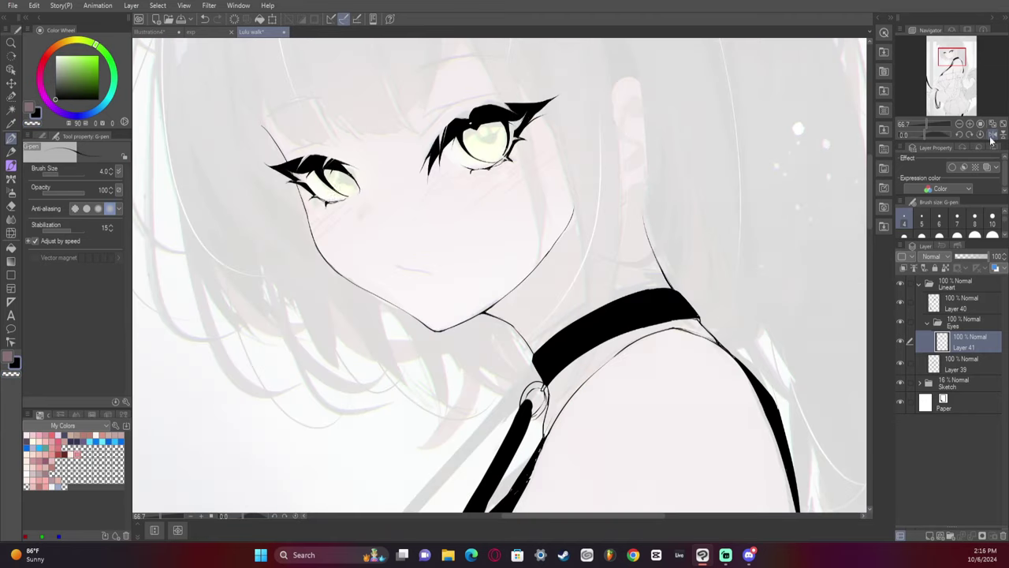
On Layer 39, ink the small nose mark, the mouth line and the crease above the near eye
{"action": "key", "text": "alt+bracketleft"}
{"action": "key", "text": "ctrl+t"}
{"action": "key", "text": "Return"}
{"action": "key", "text": "h"}
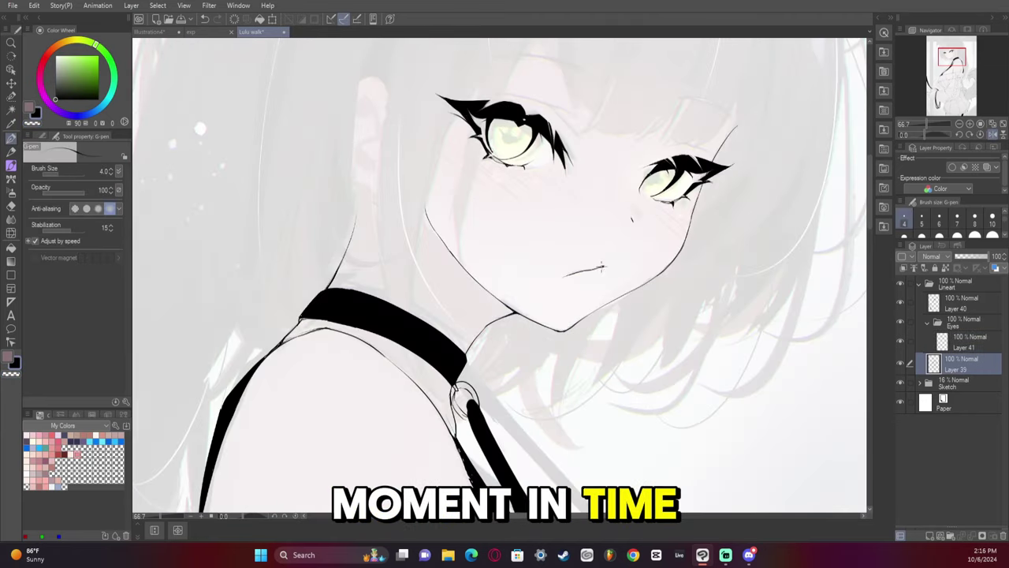
{"action": "key", "text": "h"}
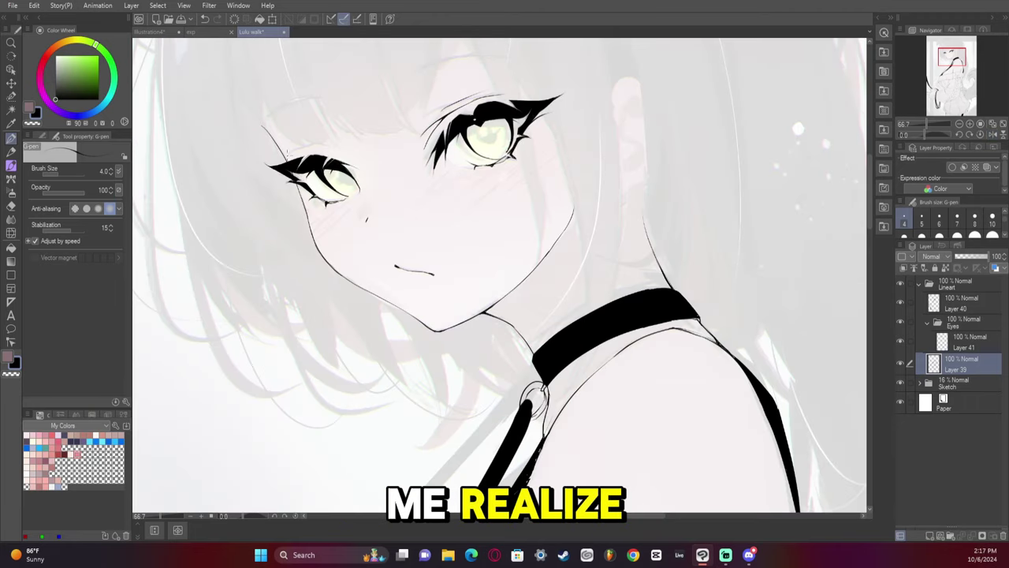
Ink the eyebrows and ear, and start the first fringe strand on a new layer below the Eyes folder
{"action": "left_click", "coordinate": [1001, 124]}
{"action": "key", "text": "alt+bracketright"}
{"action": "key", "text": "j"}
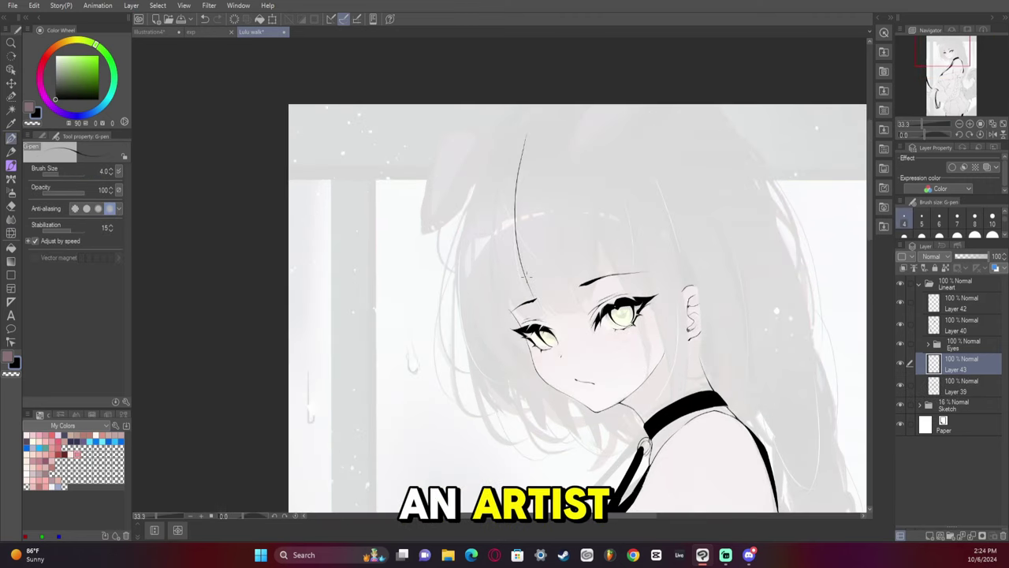
Ink the fringe strands over the forehead between the eyebrows on Layer 43, cleaning up the overlapping strand ends
{"action": "key", "text": "e"}
{"action": "left_click_drag", "start_coordinate": [518, 188], "coordinate": [534, 152]}
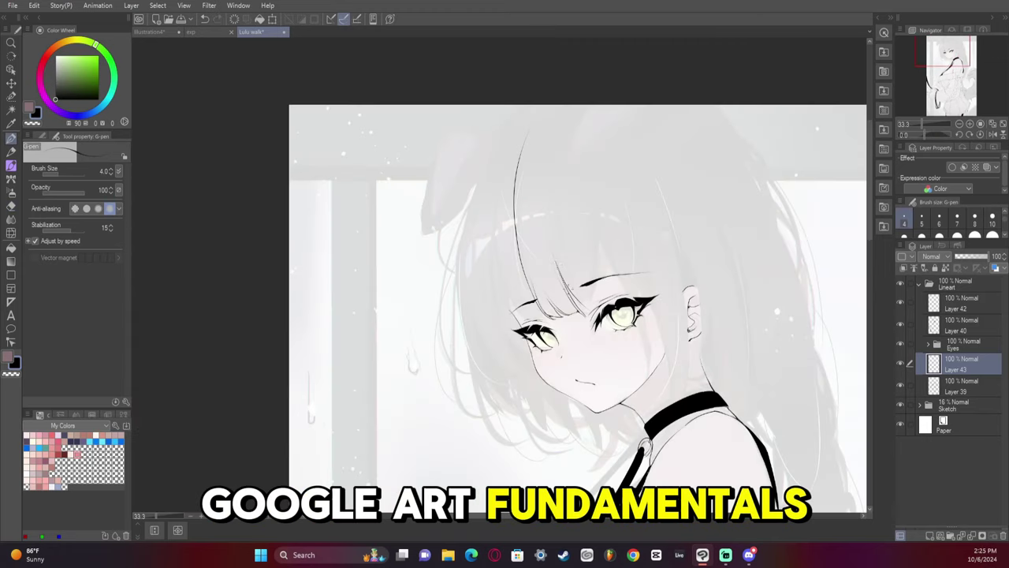
{"action": "left_click_drag", "start_coordinate": [927, 134], "coordinate": [938, 134]}
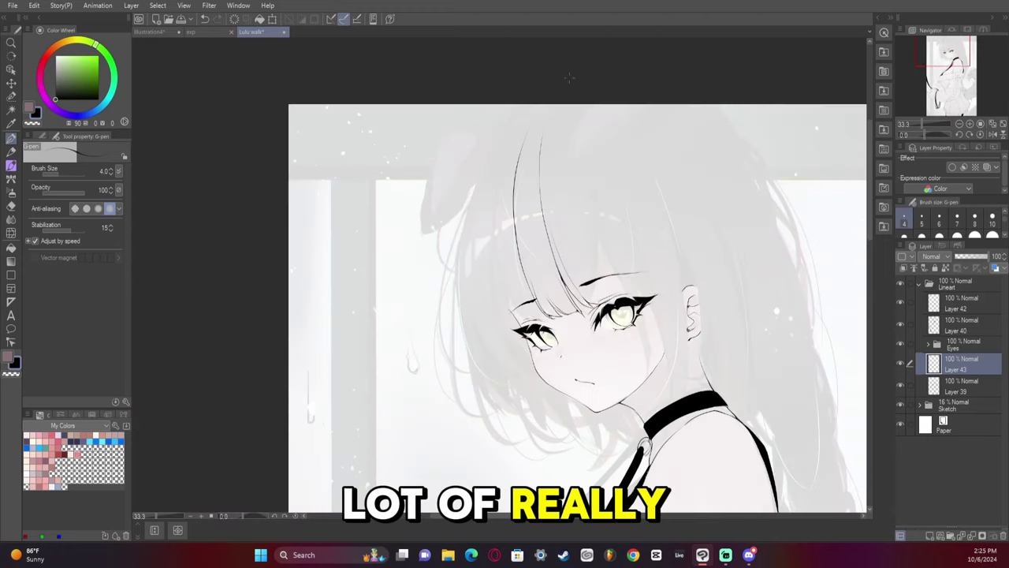
Ink long, thin side strands falling from the crown across the near eye's outer corner and down past the cheek
{"action": "key", "text": "h"}
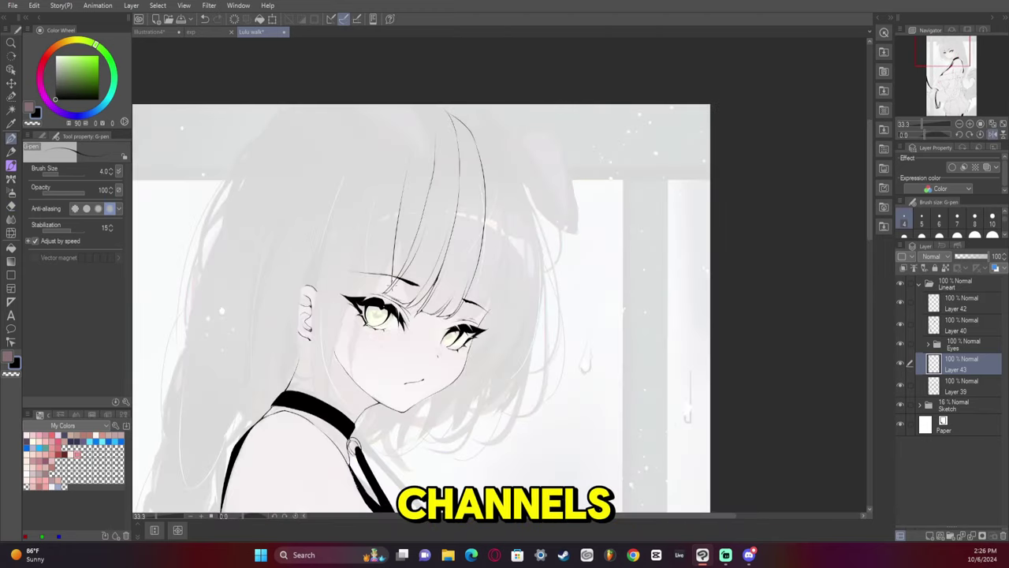
{"action": "left_click_drag", "start_coordinate": [389, 232], "coordinate": [364, 299]}
{"action": "left_click_drag", "start_coordinate": [355, 308], "coordinate": [348, 396]}
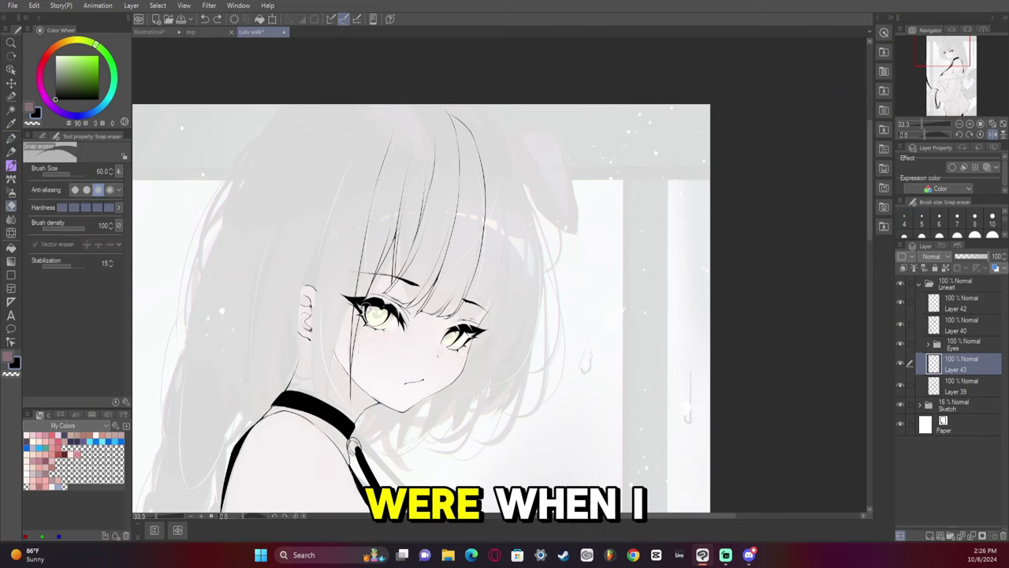
{"action": "left_click_drag", "start_coordinate": [378, 268], "coordinate": [368, 300]}
{"action": "left_click_drag", "start_coordinate": [362, 319], "coordinate": [357, 400]}
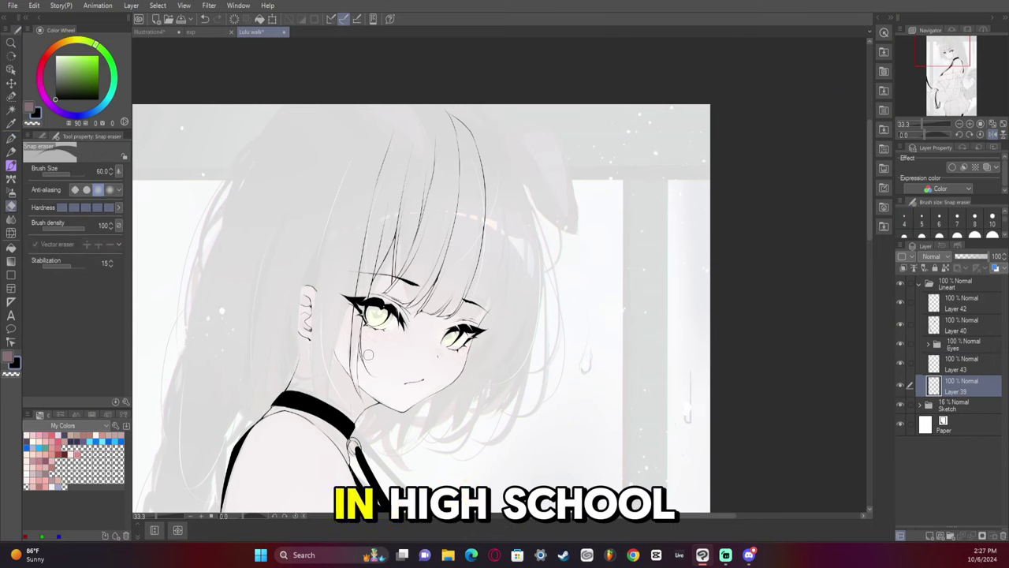
Clean the face lines crossed by the side strands on Layer 39 and fade the covered part of the near eye's lashes on Layer 41
{"action": "key", "text": "e"}
{"action": "left_click", "coordinate": [418, 259], "text": "ctrl+shift"}
{"action": "left_click_drag", "start_coordinate": [364, 285], "coordinate": [359, 317]}
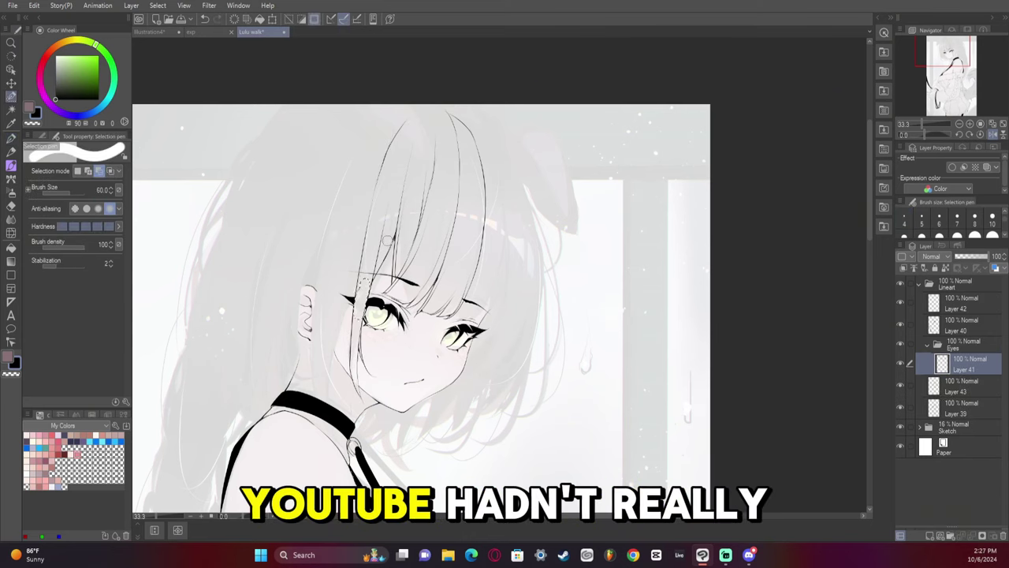
{"action": "key", "text": "p"}
{"action": "key", "text": "ctrl+h"}
{"action": "key", "text": "alt+bracketleft"}
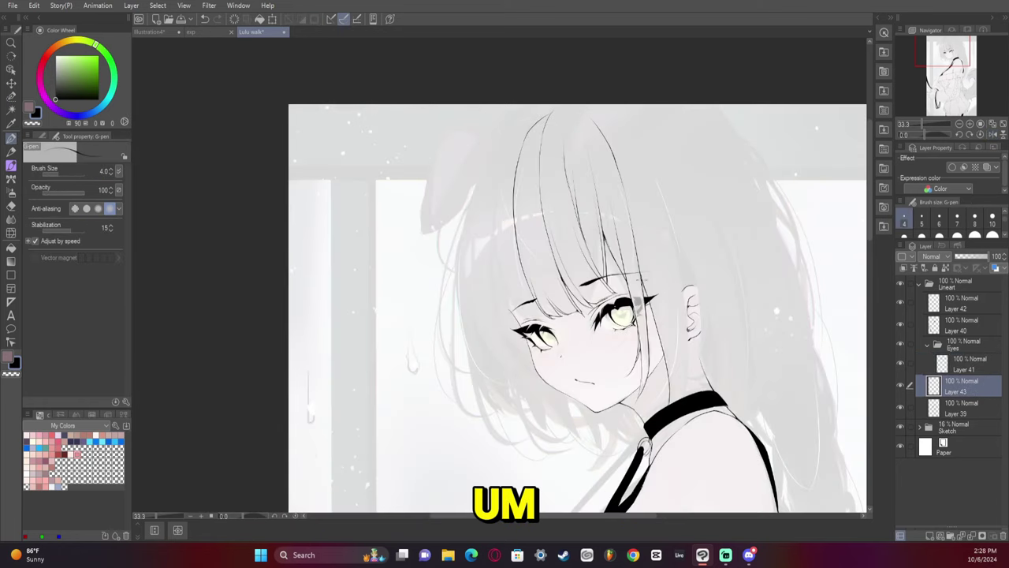
Fade the near eye's outer lash tip behind the hair by isolating it on a copy layer at 11% opacity and merging it back
{"action": "key", "text": "e"}
{"action": "key", "text": "alt+bracketright"}
{"action": "key", "text": "ctrl+c"}
{"action": "key", "text": "ctrl+v"}
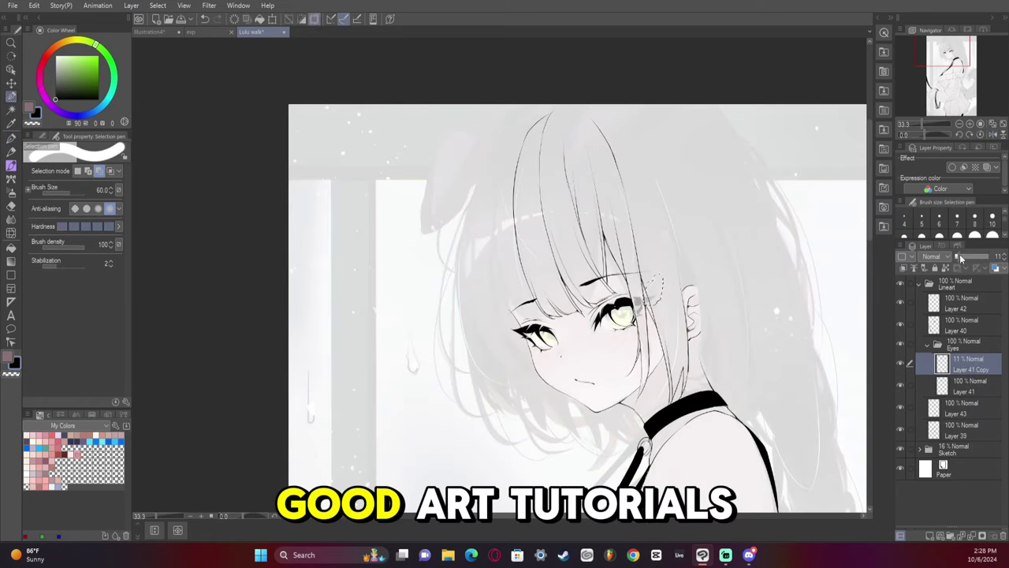
{"action": "key", "text": "ctrl+z"}
{"action": "key", "text": "alt+bracketleft"}
{"action": "key", "text": "alt+bracketleft"}
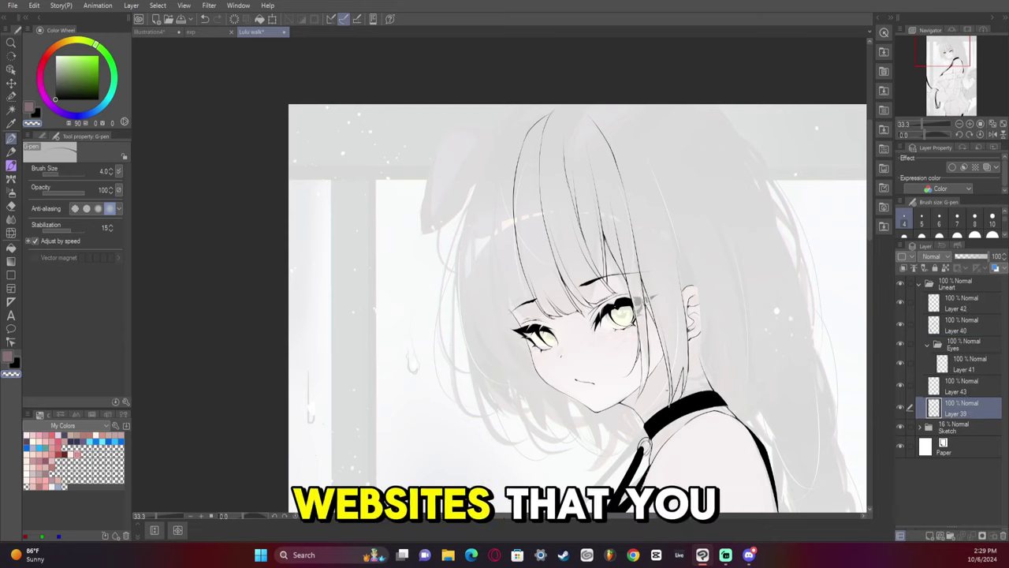
Ink the side locks framing the ear down to the choker and merge the strand layer into Layer 39
{"action": "key", "text": "p"}
{"action": "left_click", "coordinate": [991, 134]}
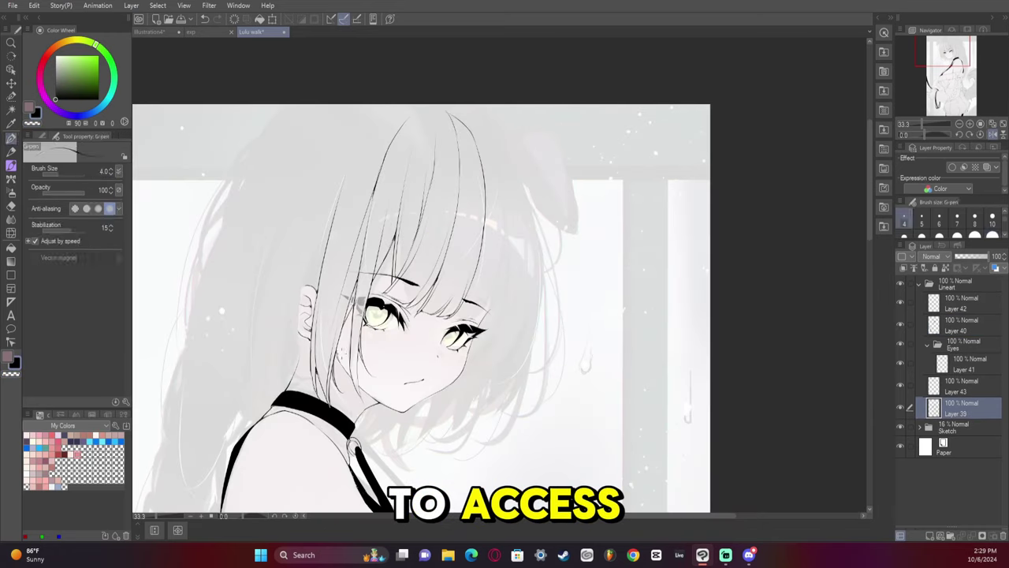
{"action": "key", "text": "ctrl+z"}
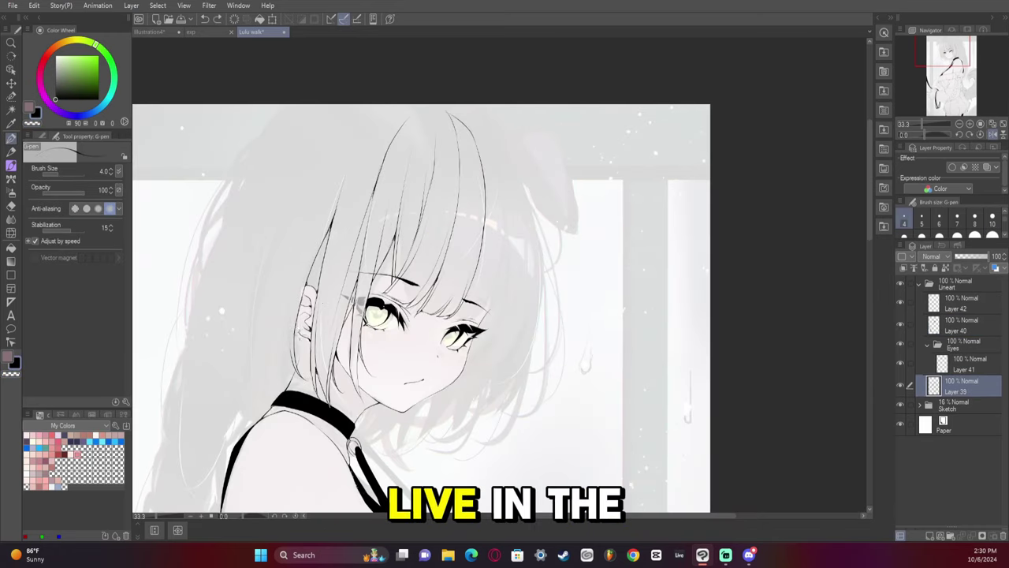
{"action": "key", "text": "ctrl+y"}
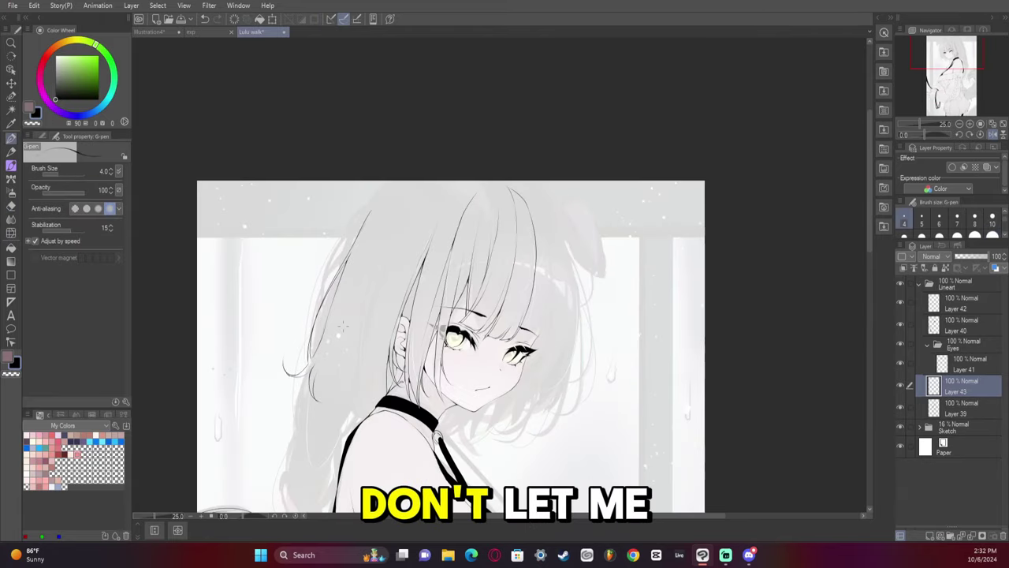
Ink the back section of the bob with its curled tips, add the near folded dog ear and crown lines, and merge into Layer 39
{"action": "mouse_move", "coordinate": [364, 230]}
{"action": "left_mouse_down"}
{"action": "mouse_move", "coordinate": [340, 399]}
{"action": "mouse_move", "coordinate": [350, 412]}
{"action": "left_mouse_up"}
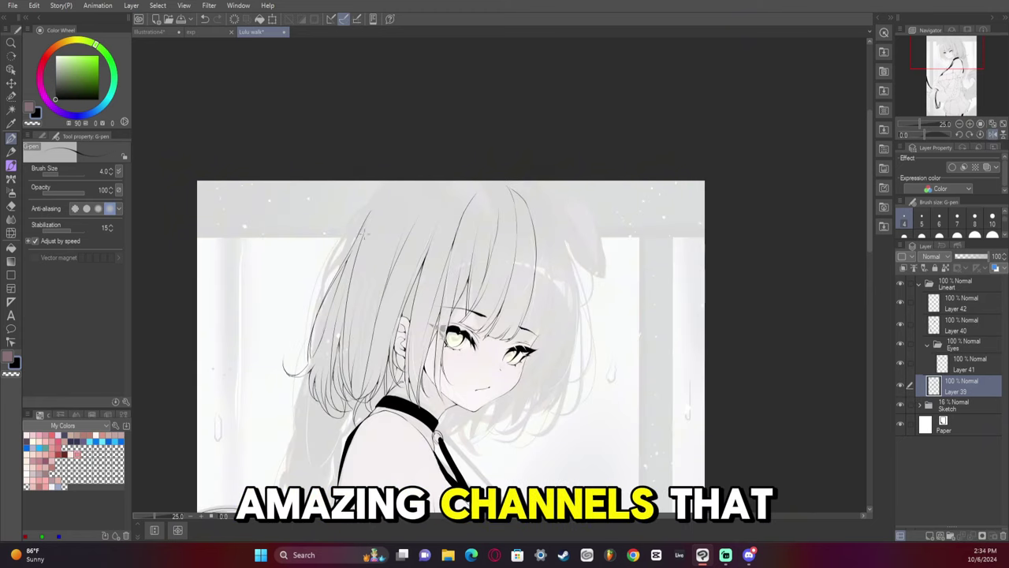
{"action": "key", "text": "h"}
{"action": "key", "text": "e"}
{"action": "key", "text": "p"}
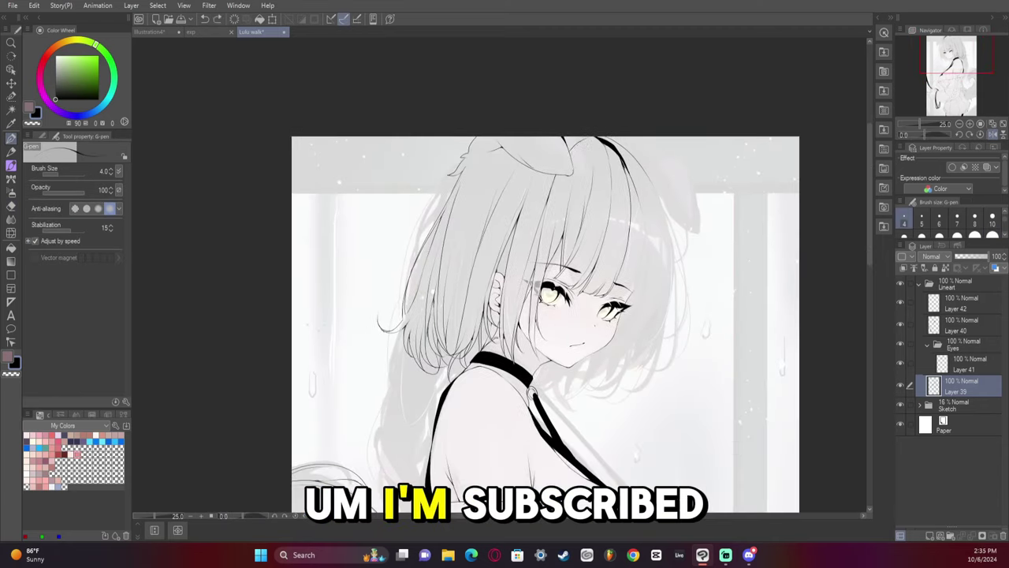
{"action": "key", "text": "p"}
On a new layer, ink the far side of the bob from the crown to the inward-curling tips beside the cheek
{"action": "key", "text": "h"}
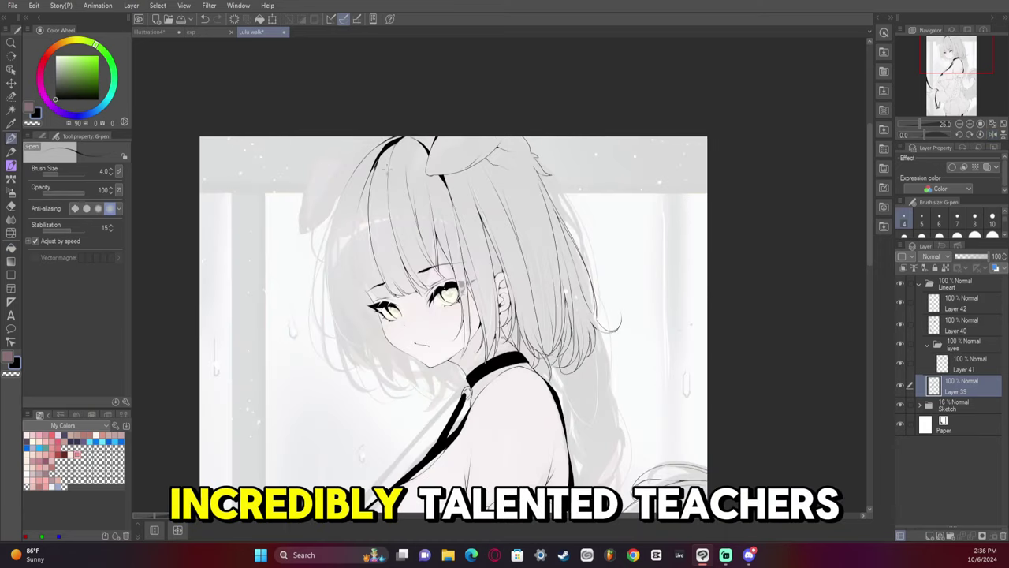
{"action": "key", "text": "ctrl+shift+n"}
{"action": "left_click_drag", "start_coordinate": [352, 179], "coordinate": [317, 342]}
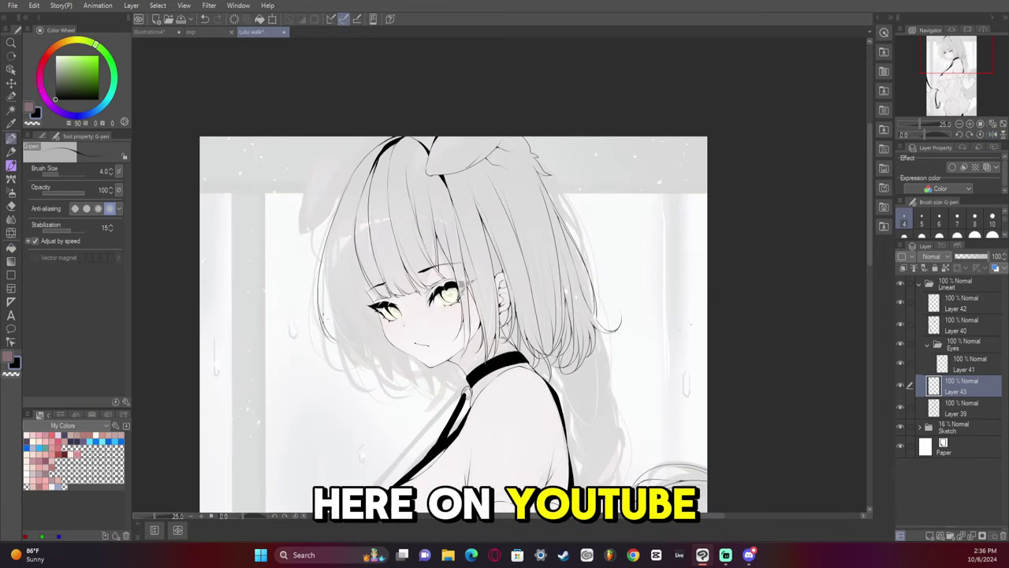
{"action": "key", "text": "h"}
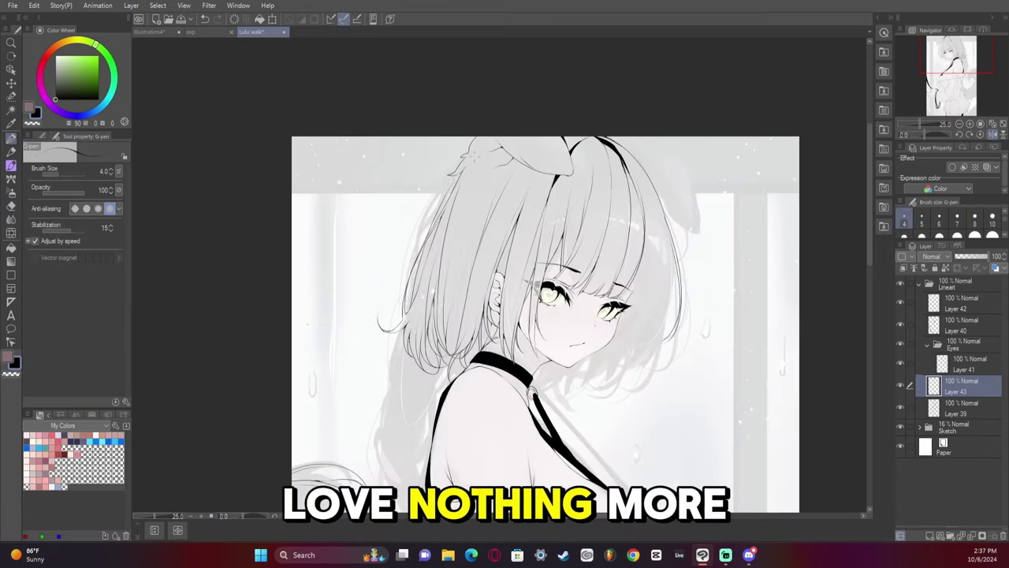
{"action": "key", "text": "h"}
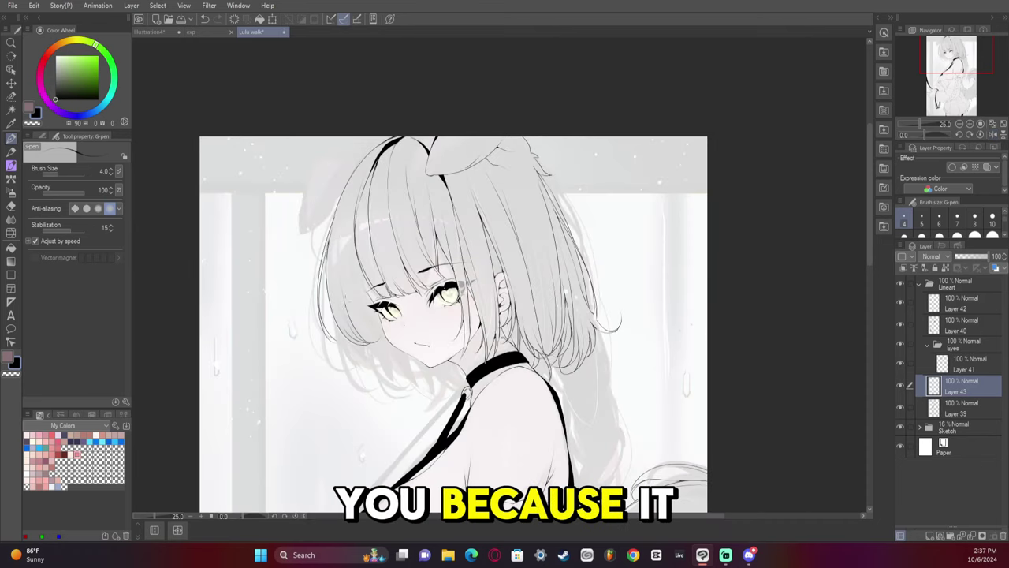
{"action": "left_click_drag", "start_coordinate": [341, 261], "coordinate": [473, 158]}
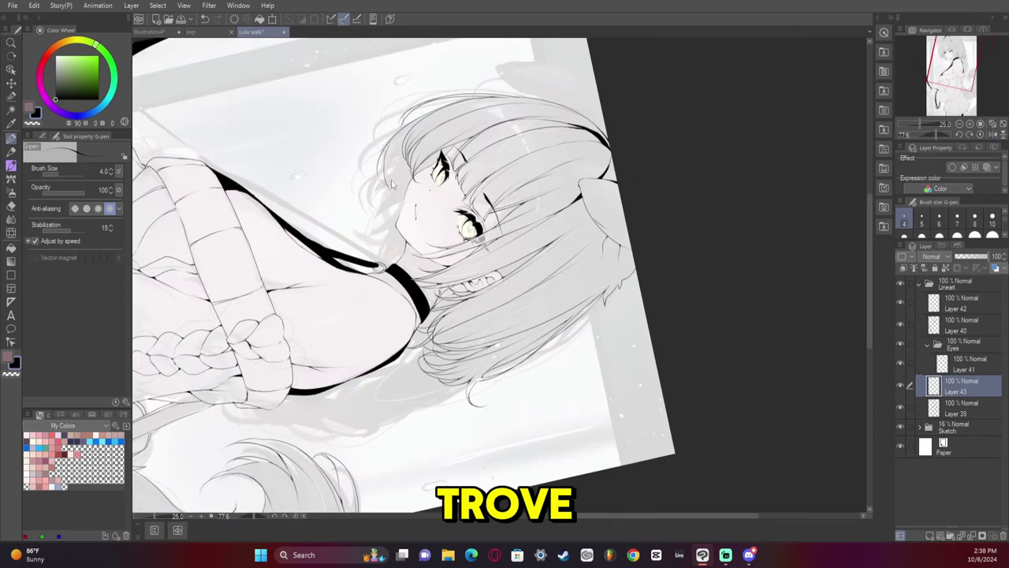
{"action": "left_click_drag", "start_coordinate": [388, 144], "coordinate": [381, 199]}
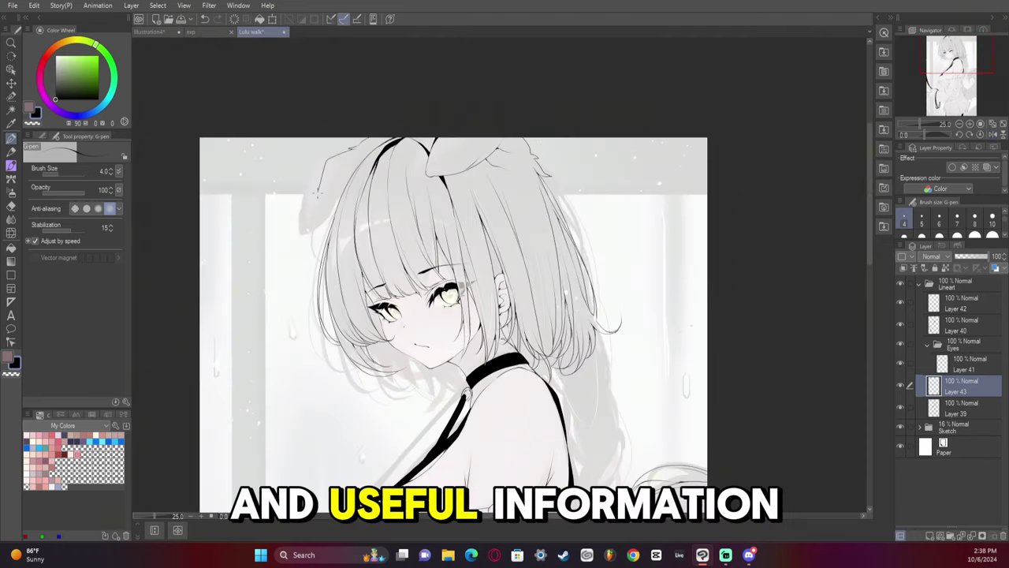
Ink the far floppy dog ear hanging beside the crown on Layer 43
{"action": "key", "text": "e"}
{"action": "key", "text": "p"}
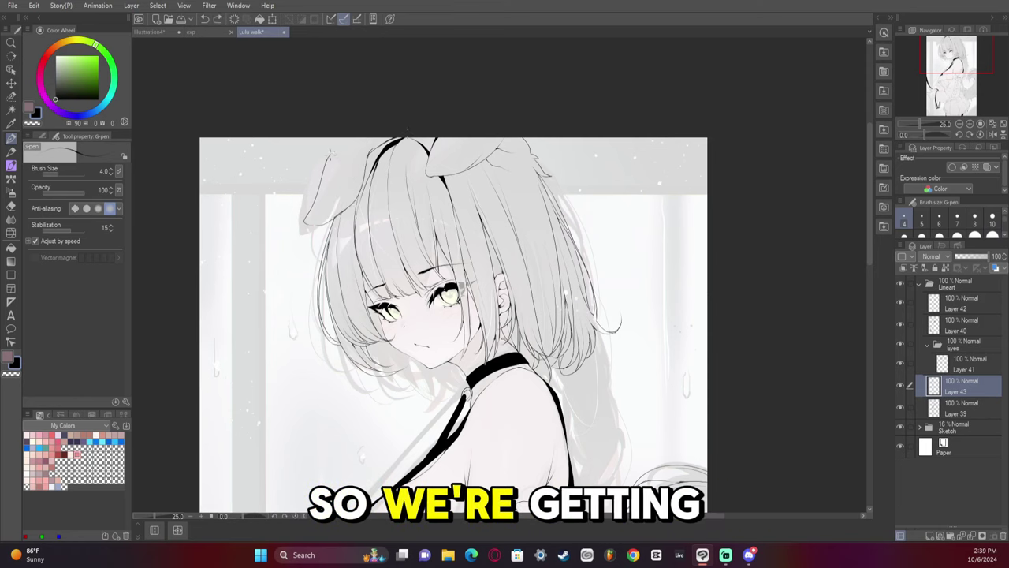
{"action": "key", "text": "h"}
Ink the hair ends below the chin and far cheek on new Layer 44, clean up overlaps, and merge the hair layers into Layer 39
{"action": "key", "text": "ctrl+shift+n"}
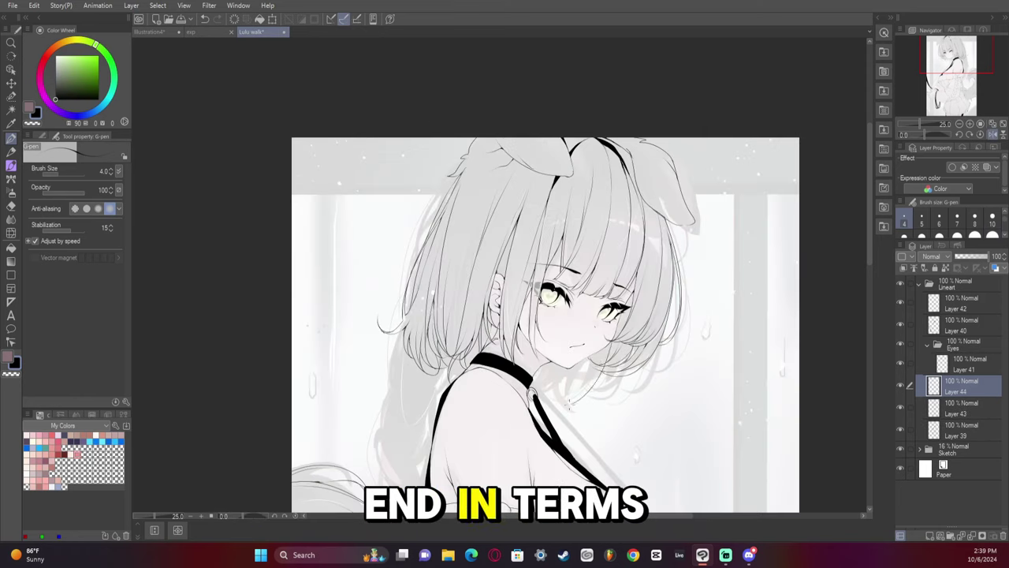
{"action": "key", "text": "e"}
{"action": "left_click_drag", "start_coordinate": [580, 345], "coordinate": [597, 344]}
{"action": "key", "text": "p"}
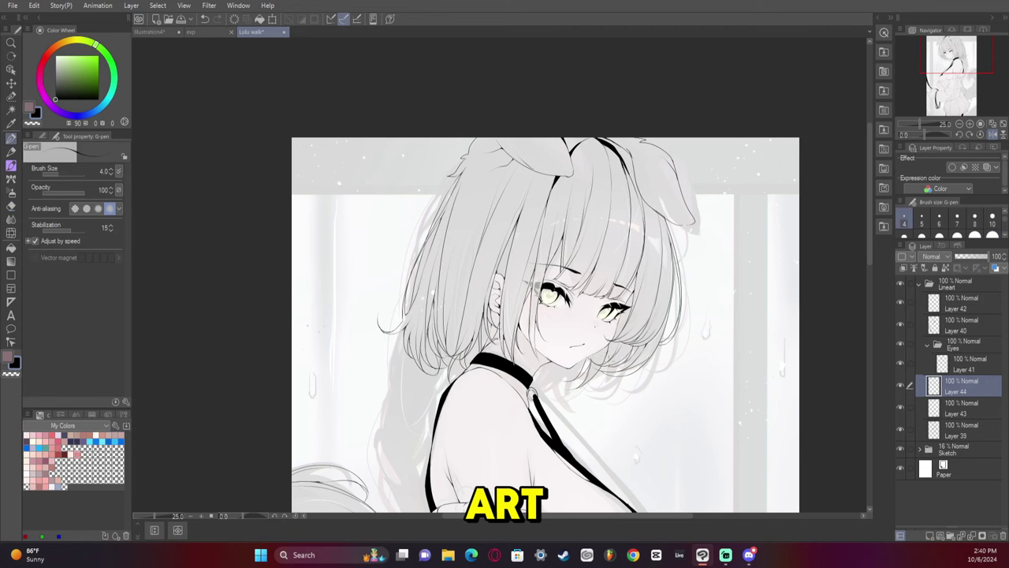
{"action": "key", "text": "e"}
{"action": "key", "text": "p"}
{"action": "key", "text": "h"}
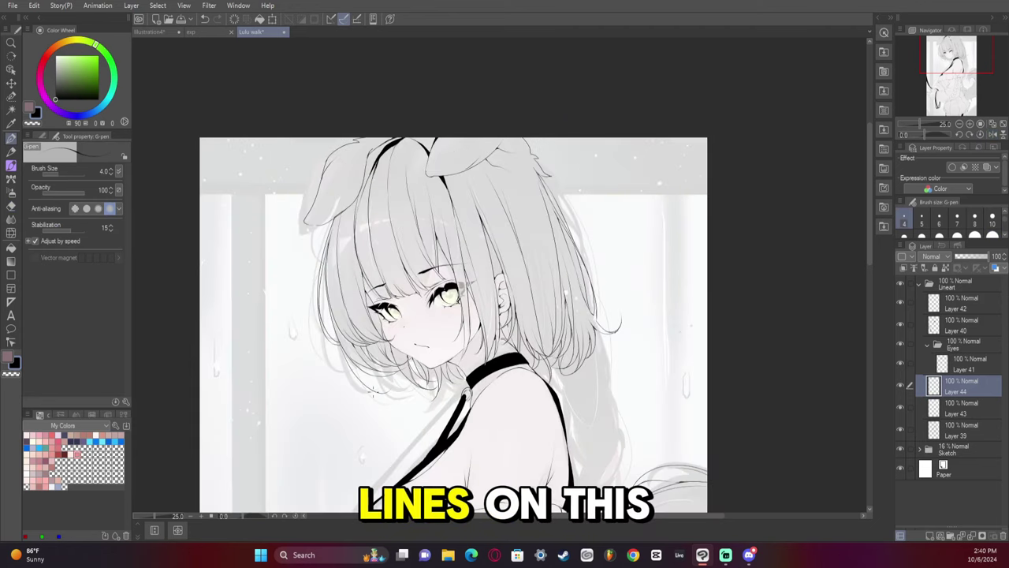
{"action": "key", "text": "e"}
{"action": "key", "text": "ctrl+e"}
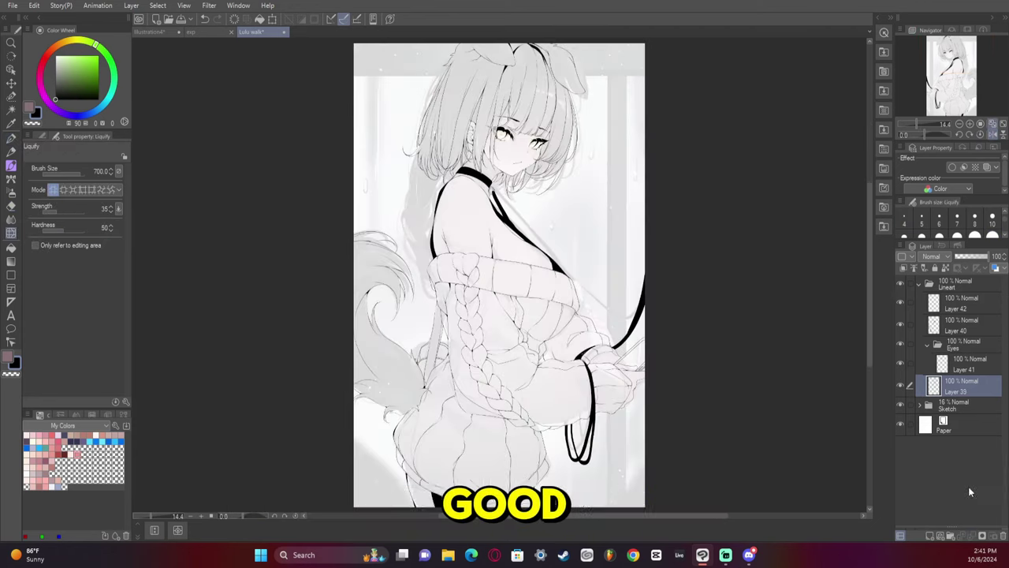
Ink the long braid hanging behind the shoulder on its own layer and merge it into Layer 39
{"action": "key", "text": "h"}
{"action": "key", "text": "p"}
{"action": "key", "text": "ctrl+z"}
{"action": "key", "text": "h"}
{"action": "key", "text": "ctrl+plus"}
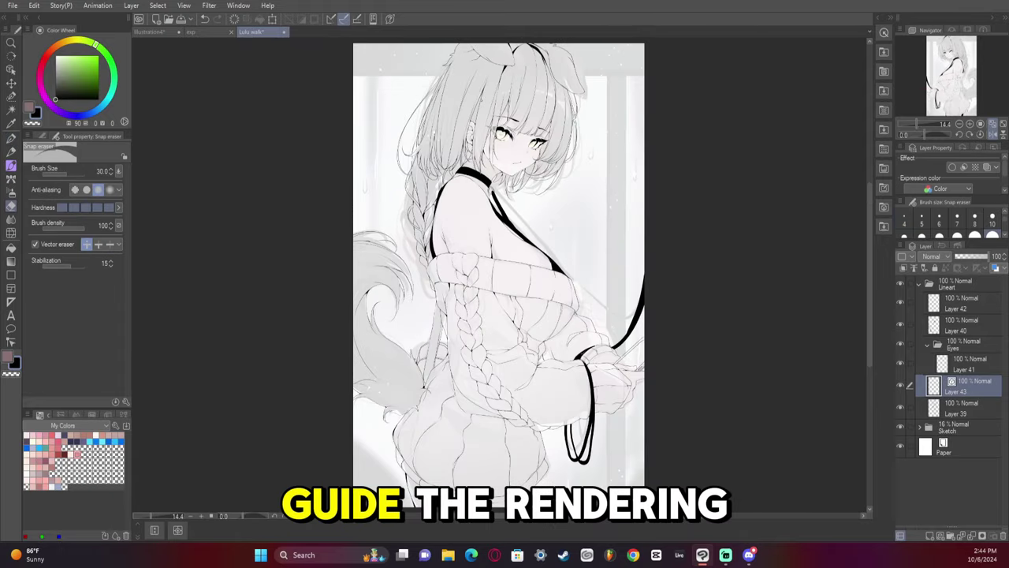
{"action": "left_click", "coordinate": [976, 533]}
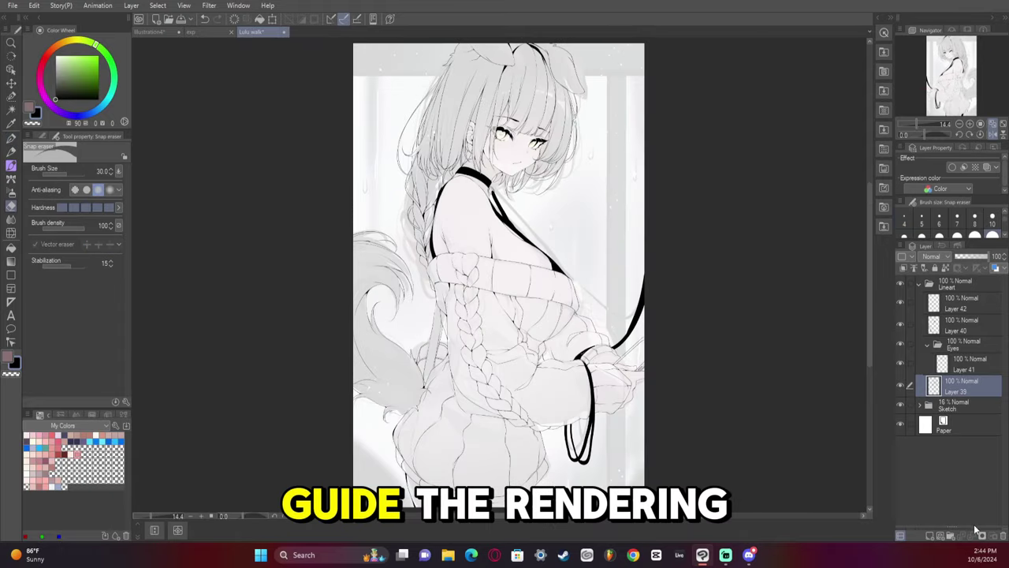
{"action": "left_click", "coordinate": [975, 533]}
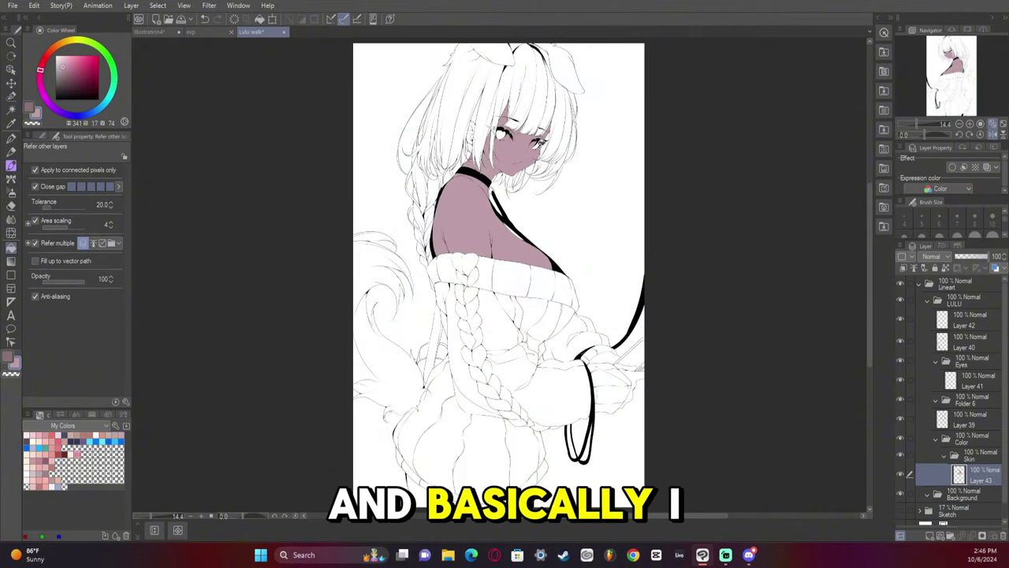
Fill the hand with the mauve skin color and the sweater sections with flat dusty pink on the Clothes folder's Layer 44
{"action": "left_click", "coordinate": [628, 368]}
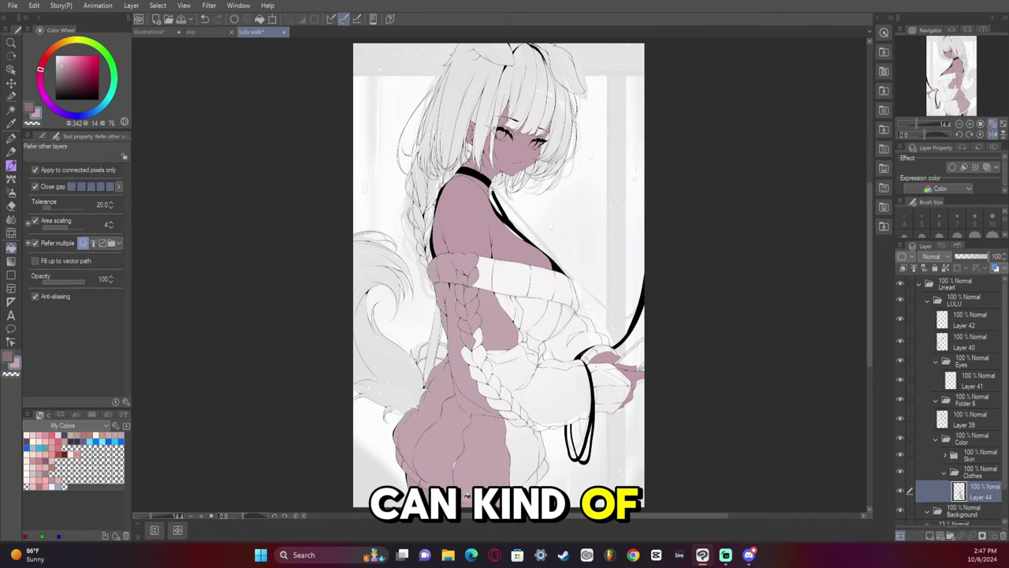
{"action": "left_click", "coordinate": [534, 470]}
{"action": "left_click", "coordinate": [545, 332]}
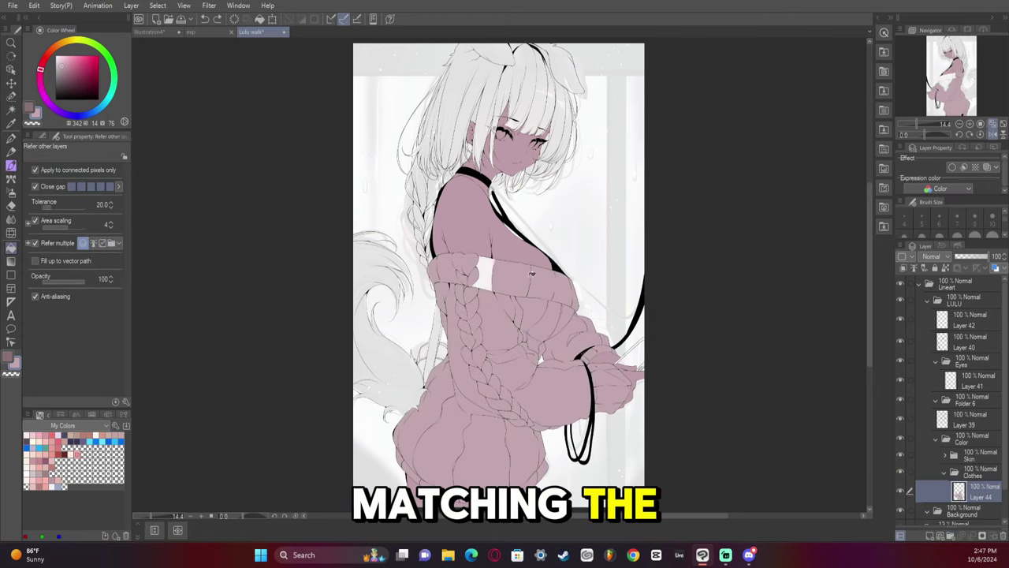
{"action": "left_click", "coordinate": [531, 273]}
Fill the tail, the braid and the near side of the hair with dark brown on the Hair folder's Layer 45
{"action": "key", "text": "p"}
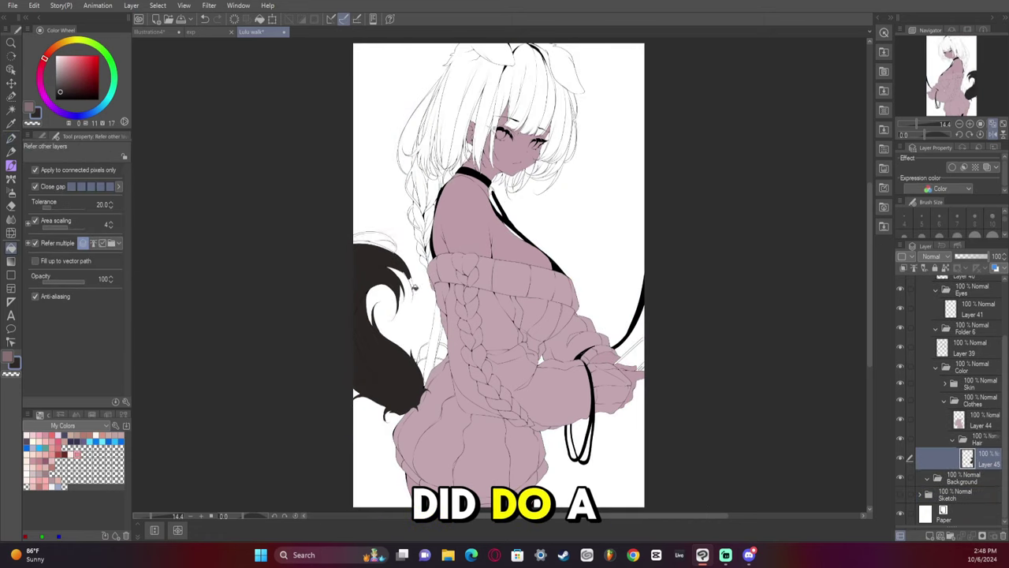
{"action": "key", "text": "p"}
{"action": "key", "text": "g"}
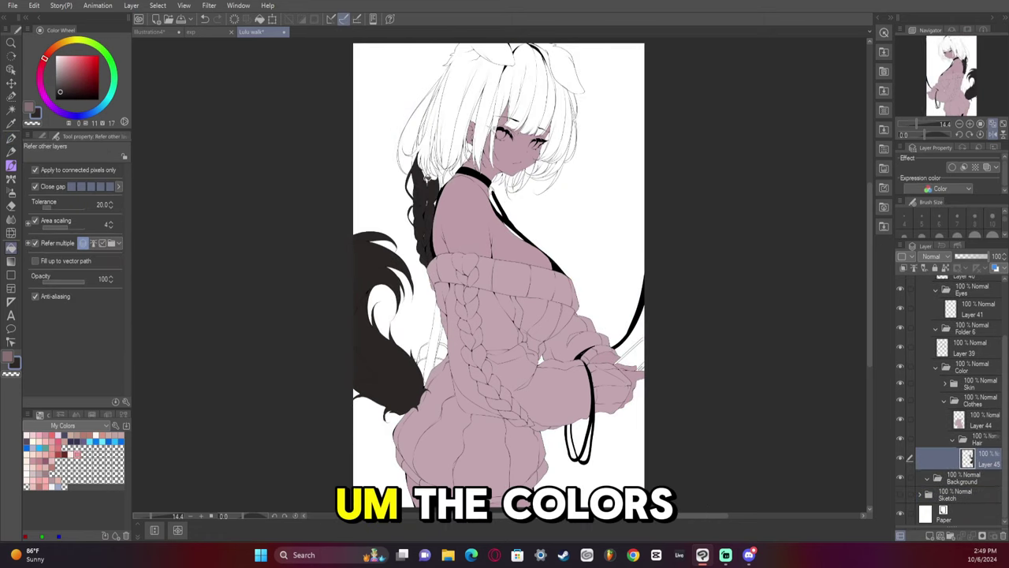
{"action": "left_click", "coordinate": [568, 127]}
{"action": "left_click", "coordinate": [536, 111]}
{"action": "left_click", "coordinate": [579, 171]}
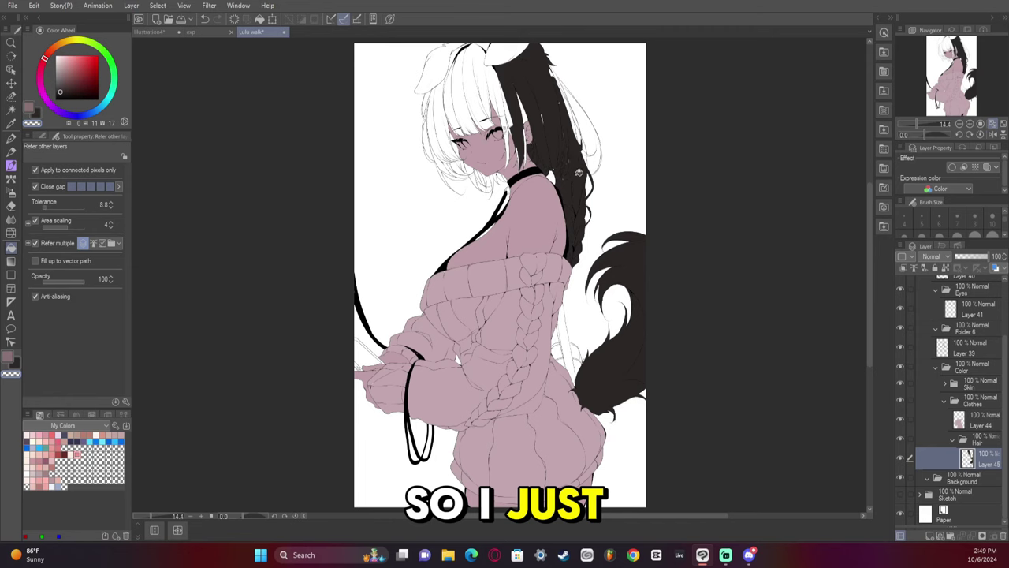
Patch gaps in the near-side hair, and fill the fringe and both dog ears with the same dark brown
{"action": "key", "text": "p"}
{"action": "left_click", "coordinate": [994, 134]}
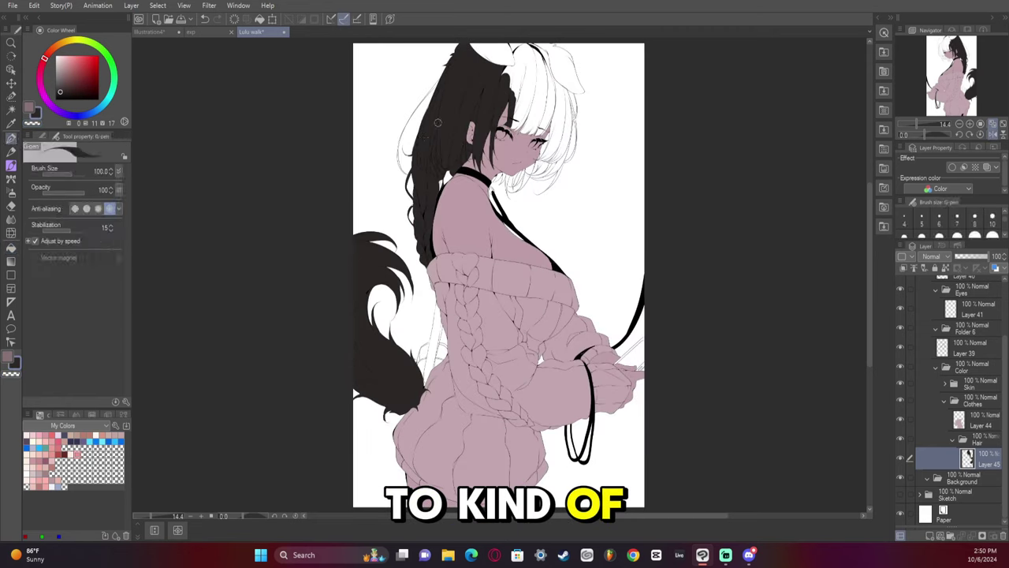
{"action": "key", "text": "g"}
{"action": "key", "text": "p"}
{"action": "key", "text": "g"}
{"action": "left_click", "coordinate": [505, 79]}
{"action": "left_click", "coordinate": [552, 95]}
{"action": "key", "text": "p"}
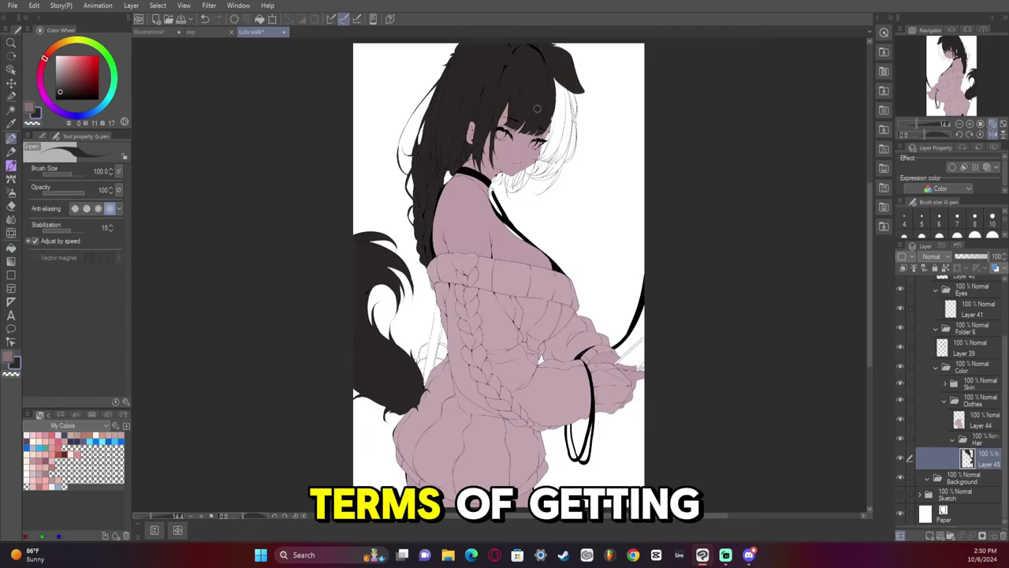
Fill the outlying strands on the far side of the face with dark brown on the Hair folder's Layer 45
{"action": "left_click", "coordinate": [994, 134]}
{"action": "key", "text": "g"}
{"action": "left_click", "coordinate": [442, 142]}
{"action": "key", "text": "p"}
{"action": "key", "text": "g"}
{"action": "left_click", "coordinate": [994, 134]}
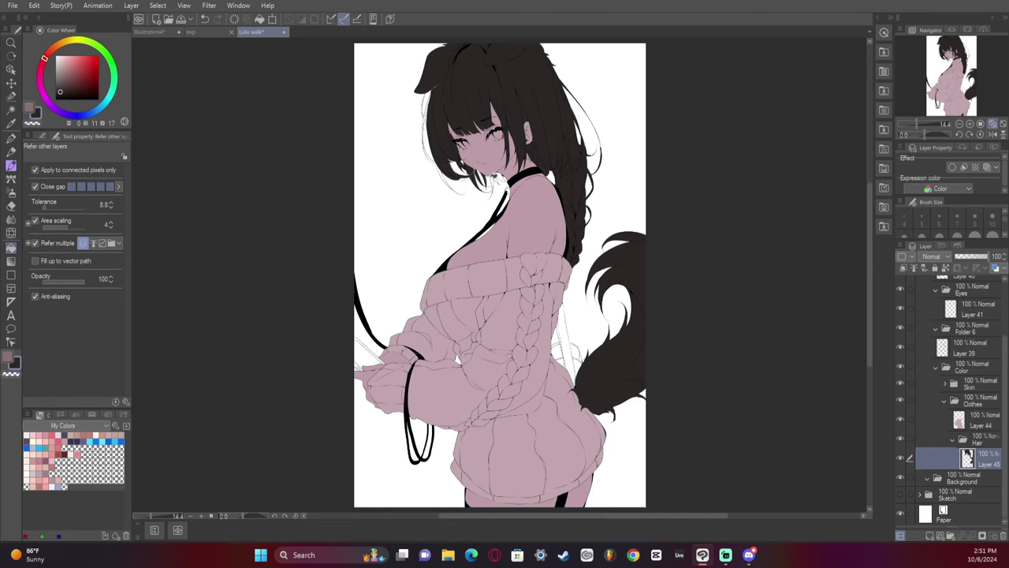
{"action": "key", "text": "p"}
{"action": "key", "text": "g"}
{"action": "left_click", "coordinate": [429, 149]}
{"action": "key", "text": "p"}
{"action": "left_click", "coordinate": [994, 134]}
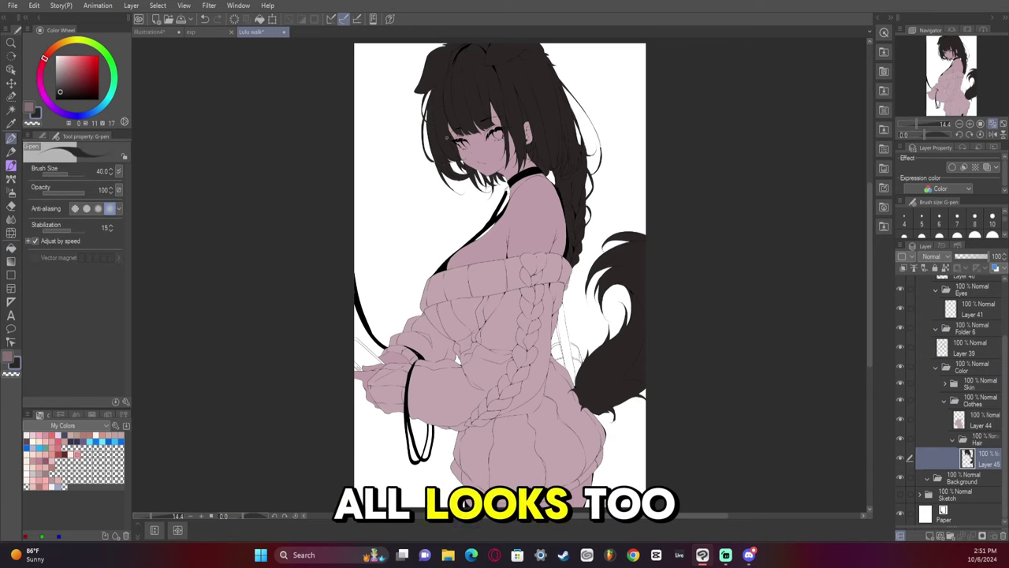
Add a layer beneath the hair base, and paint both irises lime green on a new layer in the Eyes folder
{"action": "left_click", "coordinate": [994, 134]}
{"action": "key", "text": "ctrl+shift+n"}
{"action": "left_click", "coordinate": [993, 134]}
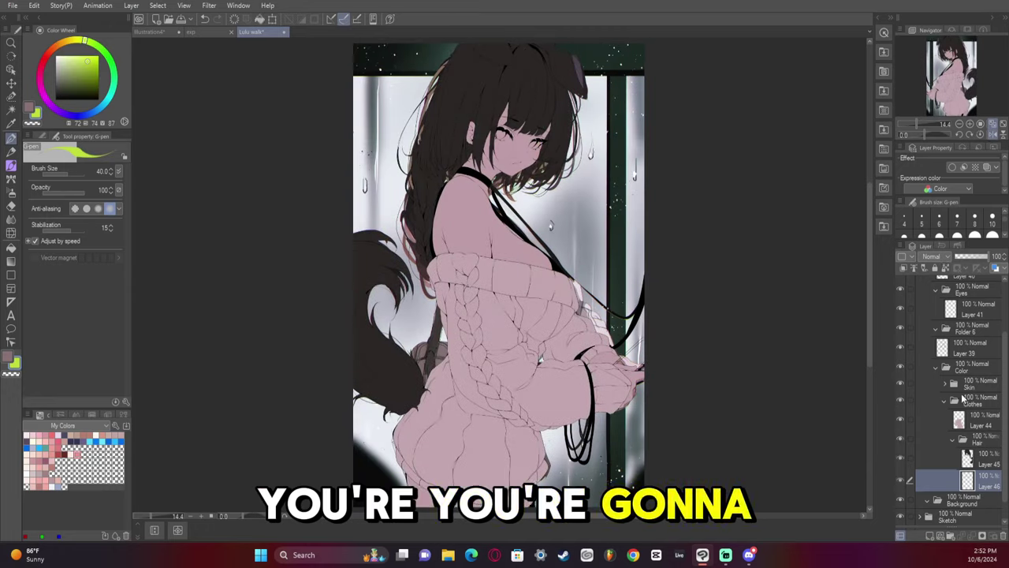
{"action": "key", "text": "ctrl+shift+n"}
{"action": "left_click_drag", "start_coordinate": [533, 142], "coordinate": [541, 147]}
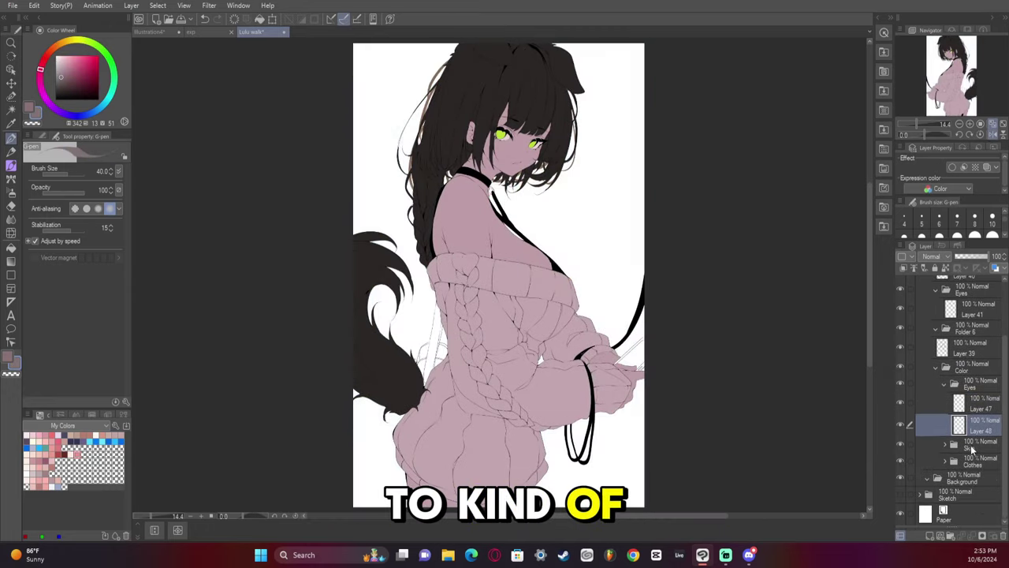
Fill the bag and its strap with muted mauve-brown on new Bag folder layers, and color the phone in the hand
{"action": "key", "text": "g"}
{"action": "key", "text": "ctrl+shift+n"}
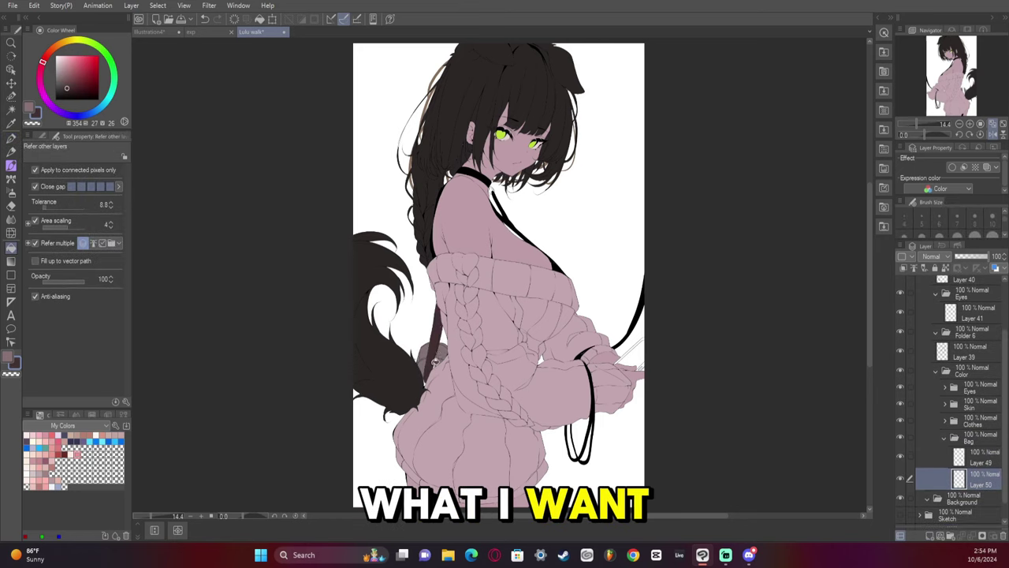
{"action": "left_click", "coordinate": [634, 351]}
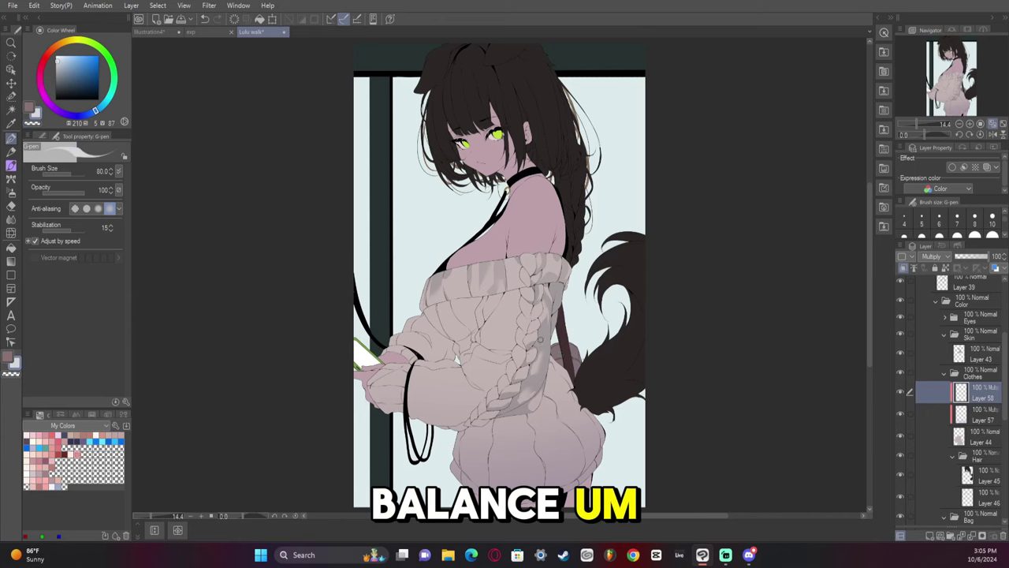
Paint grey fold shadows on the sweater's collar, cable braid and near sleeve on the clipped Multiply Layer 58
{"action": "key", "text": "h"}
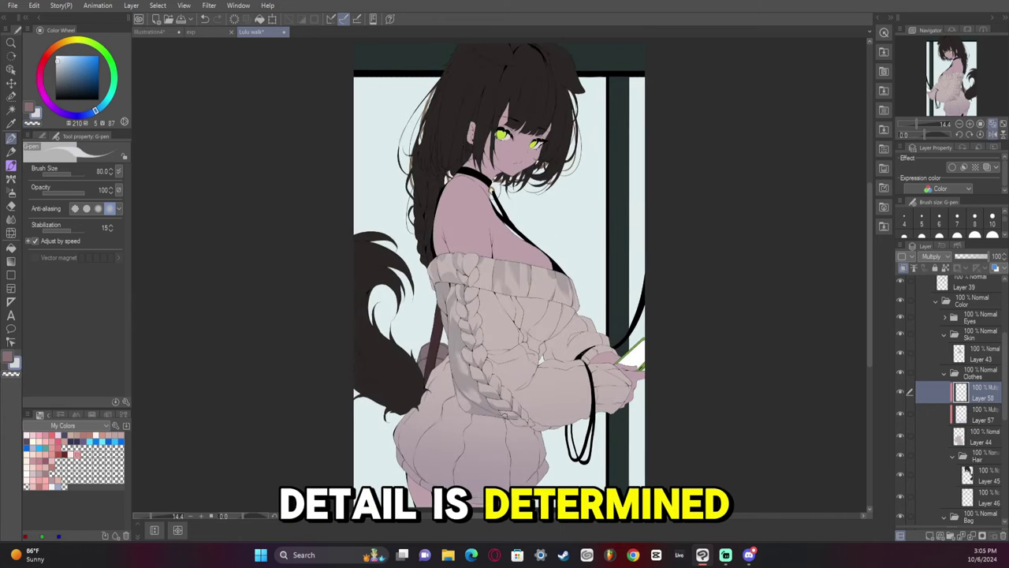
{"action": "key", "text": "h"}
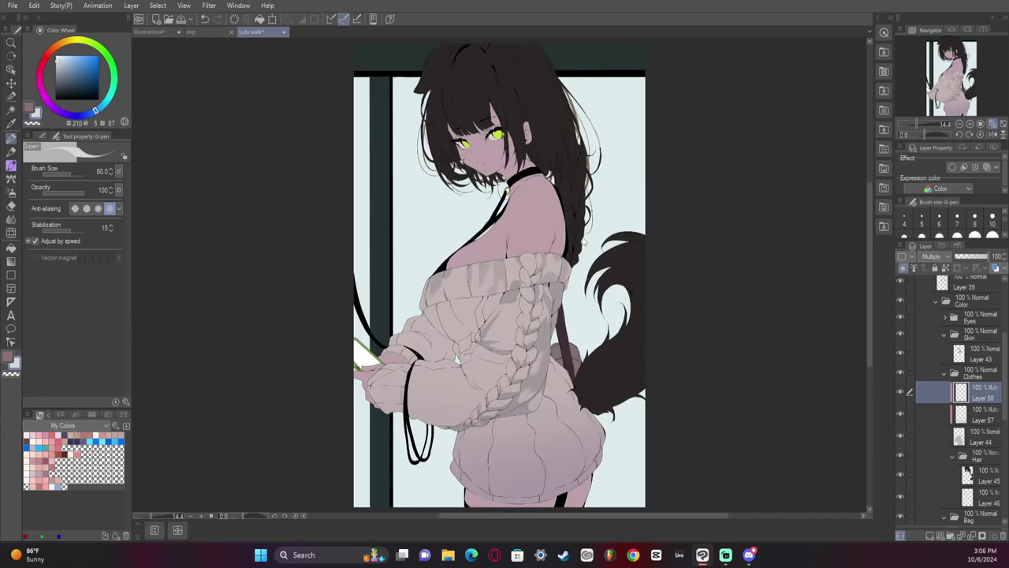
{"action": "key", "text": "h"}
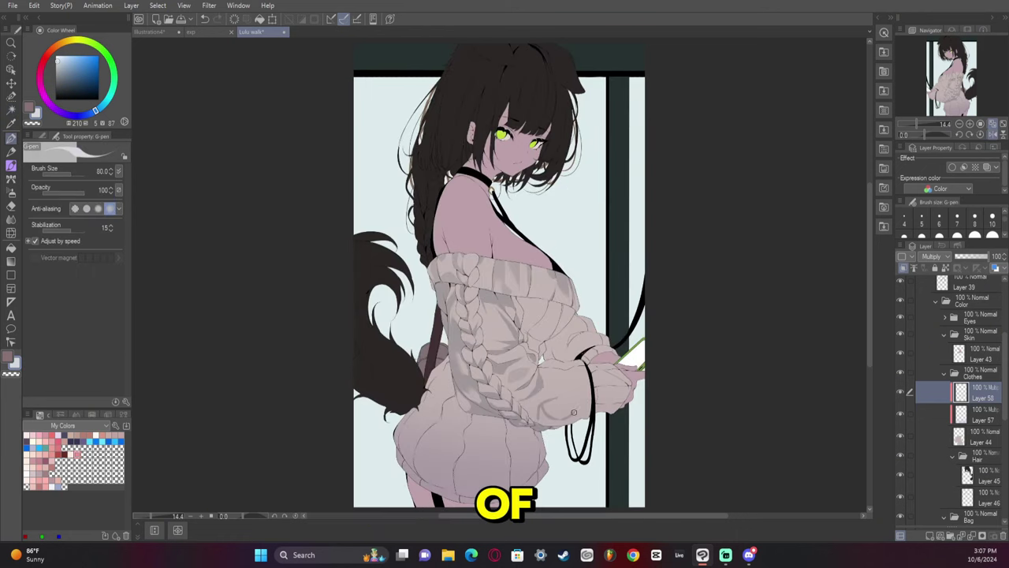
{"action": "key", "text": "h"}
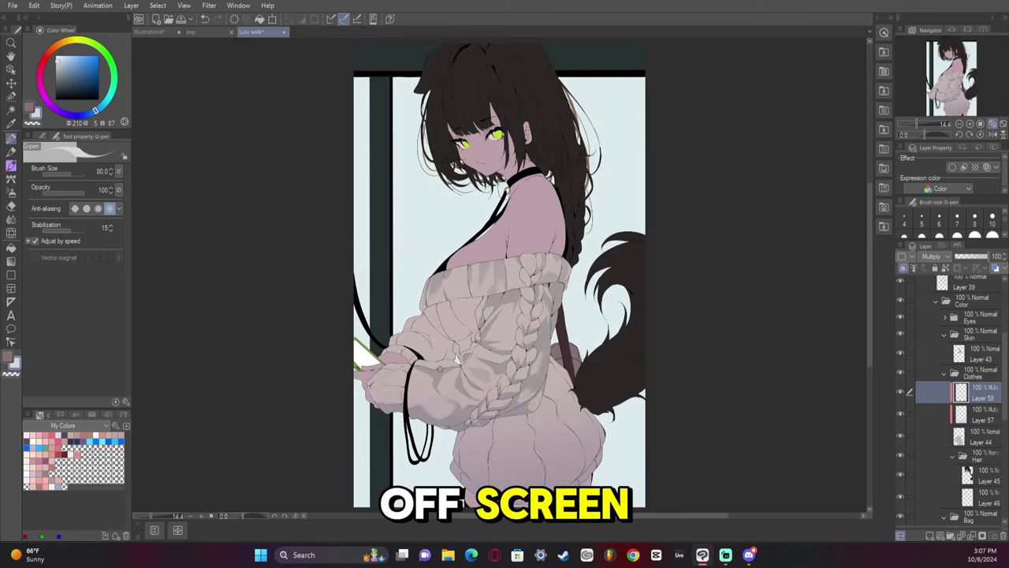
{"action": "key", "text": "h"}
{"action": "key", "text": "h"}
{"action": "key", "text": "b"}
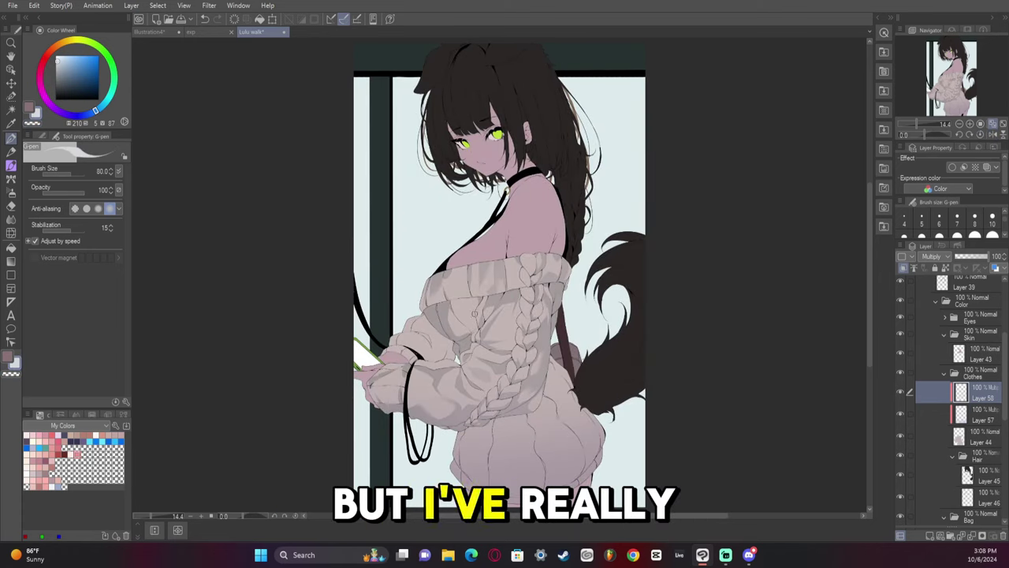
Fill the far sleeve's shadow area, then soften it inside a selection with a pale blue airbrush at size 400
{"action": "key", "text": "h"}
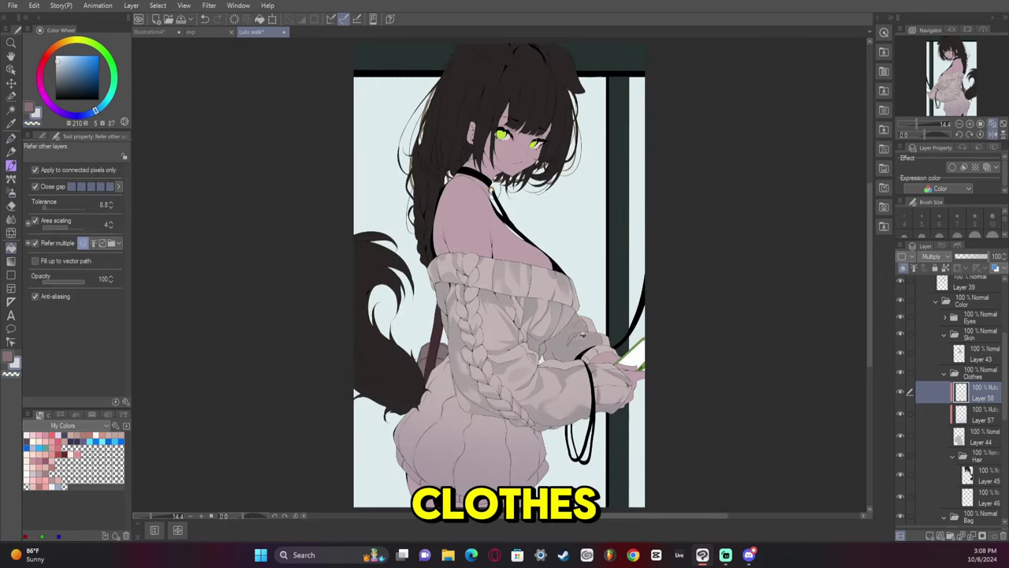
{"action": "key", "text": "p"}
{"action": "left_click", "coordinate": [595, 334], "text": "alt"}
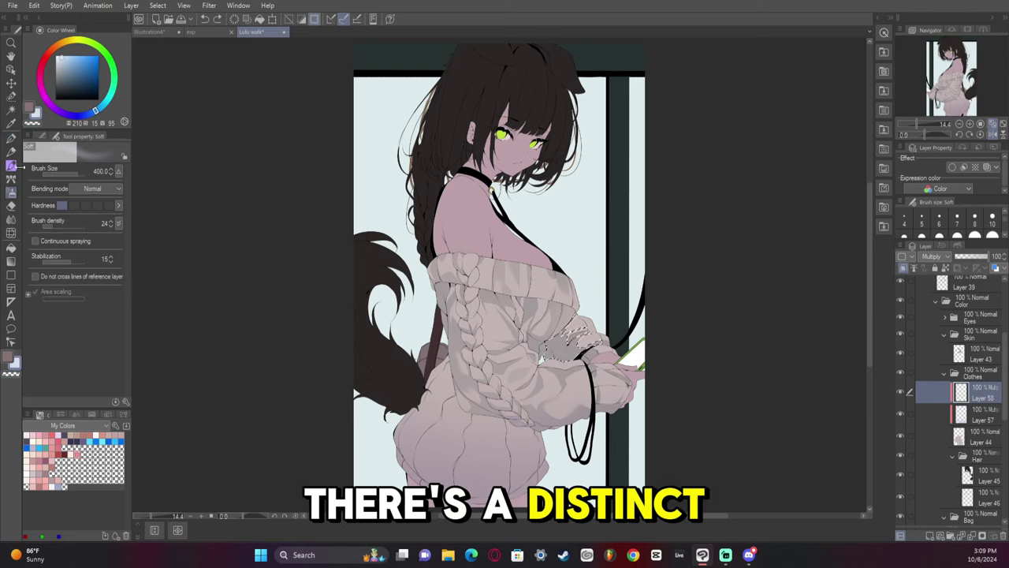
{"action": "left_click_drag", "start_coordinate": [596, 351], "coordinate": [552, 323]}
{"action": "key", "text": "h"}
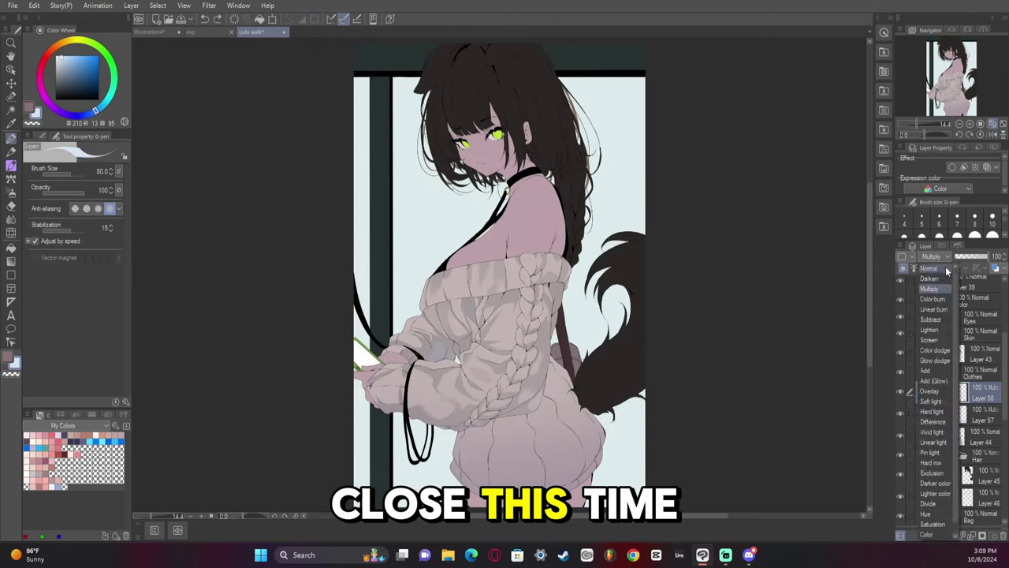
Fill shadow shapes under the near sleeve and along the back of the sweater's lower half on Layer 58
{"action": "key", "text": "g"}
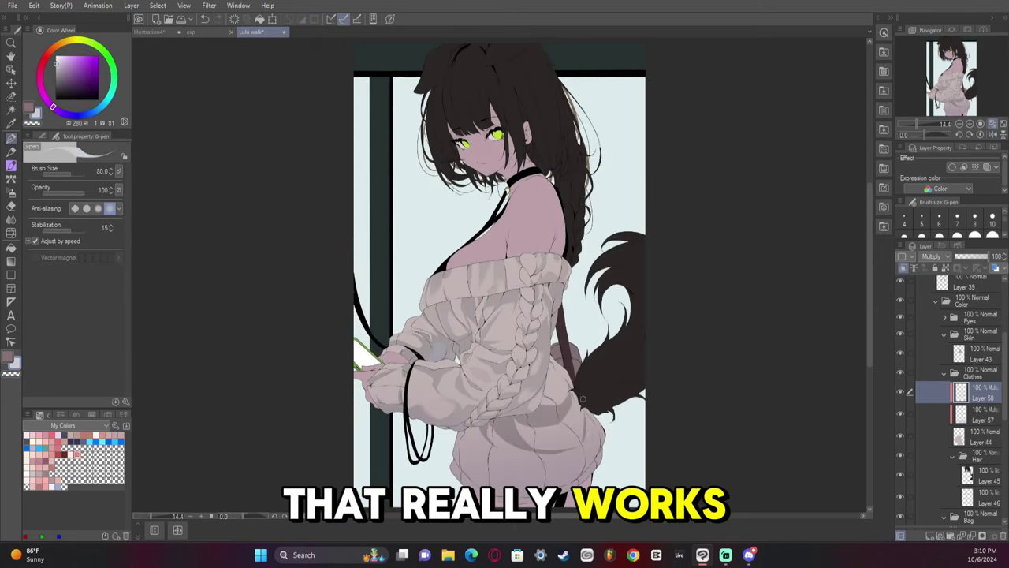
{"action": "left_click", "coordinate": [582, 419]}
{"action": "key", "text": "p"}
{"action": "key", "text": "h"}
{"action": "key", "text": "b"}
{"action": "key", "text": "b"}
{"action": "key", "text": "b"}
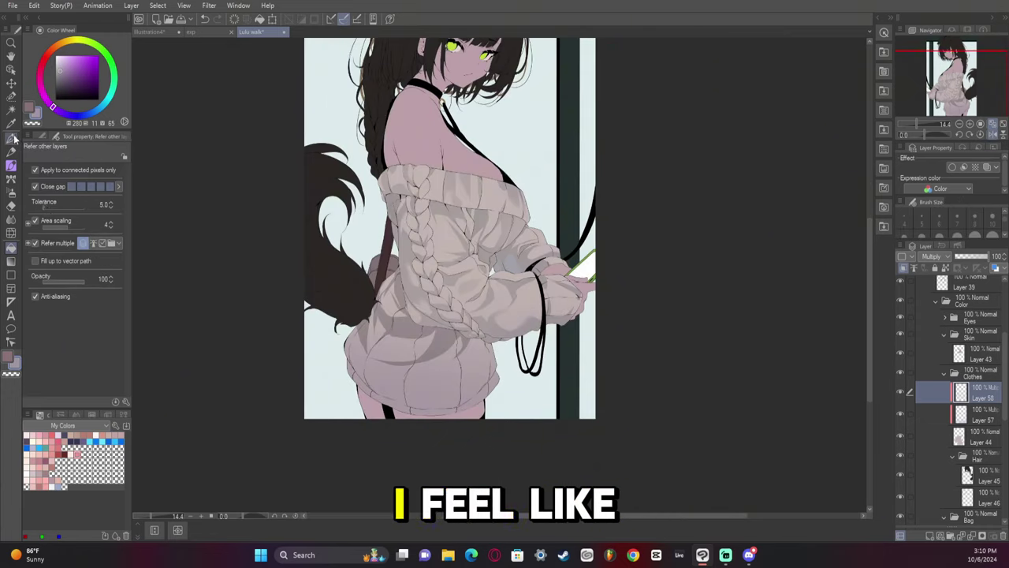
Extend the fold shadows down to the sweater's hem and soften them by airbrushing Layer 58 with transparent pixels locked
{"action": "key", "text": "p"}
{"action": "key", "text": "p"}
{"action": "key", "text": "p"}
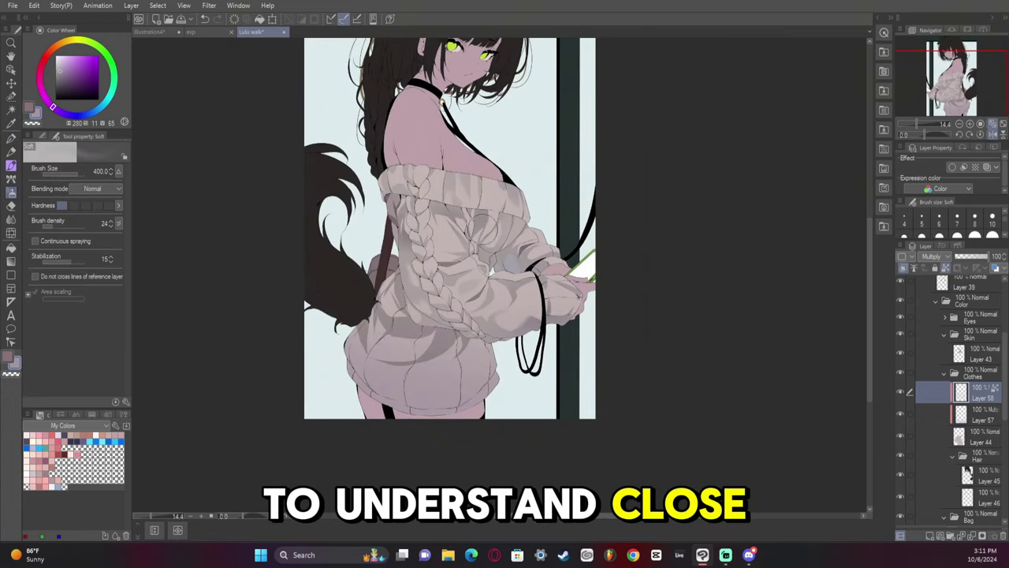
{"action": "key", "text": "h"}
{"action": "scroll", "coordinate": [933, 257], "scroll_direction": "down", "scroll_amount": 2}
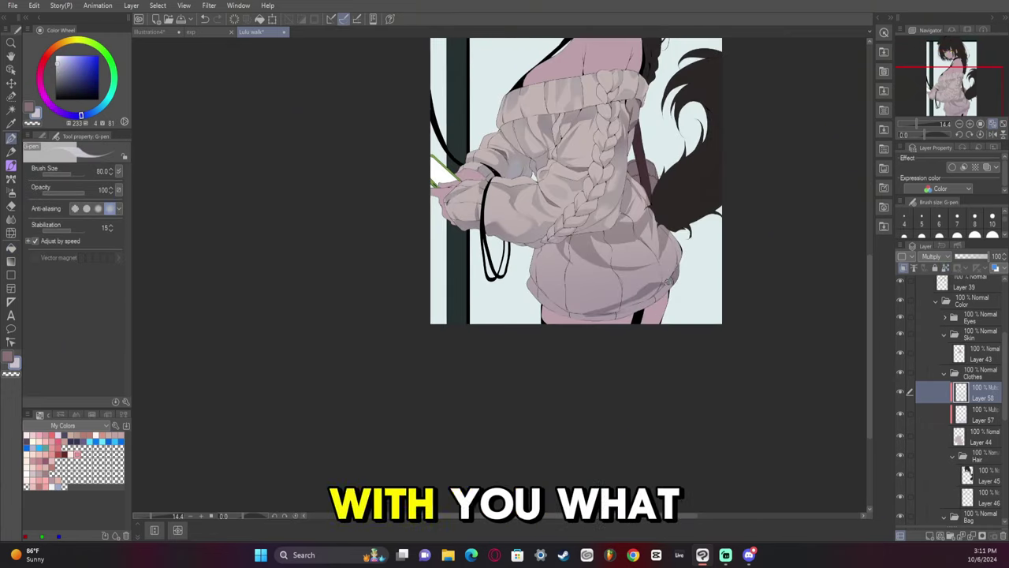
{"action": "key", "text": "h"}
{"action": "key", "text": "p"}
{"action": "key", "text": "p"}
{"action": "key", "text": "p"}
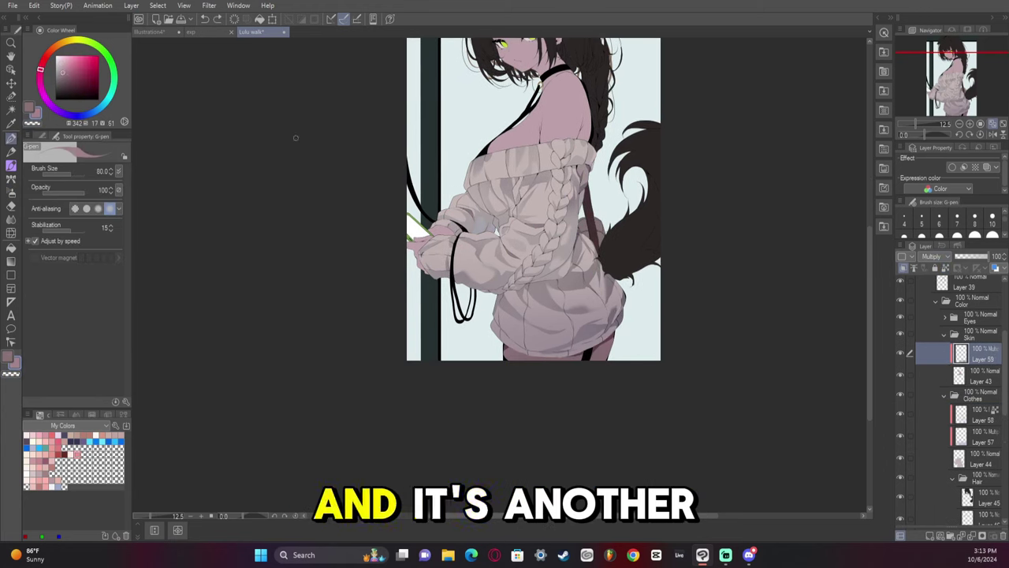
Shade the face, neck and shoulder in soft mauve-pink on the Skin folder's clipped Multiply layer, blending with the soft airbrush
{"action": "left_click", "coordinate": [486, 150], "text": "alt"}
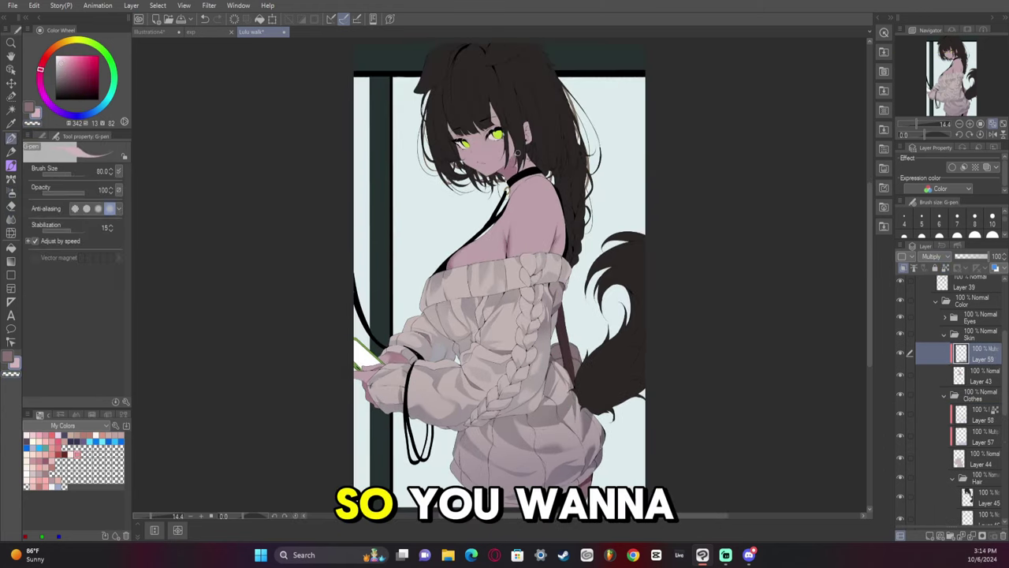
{"action": "left_click", "coordinate": [993, 134]}
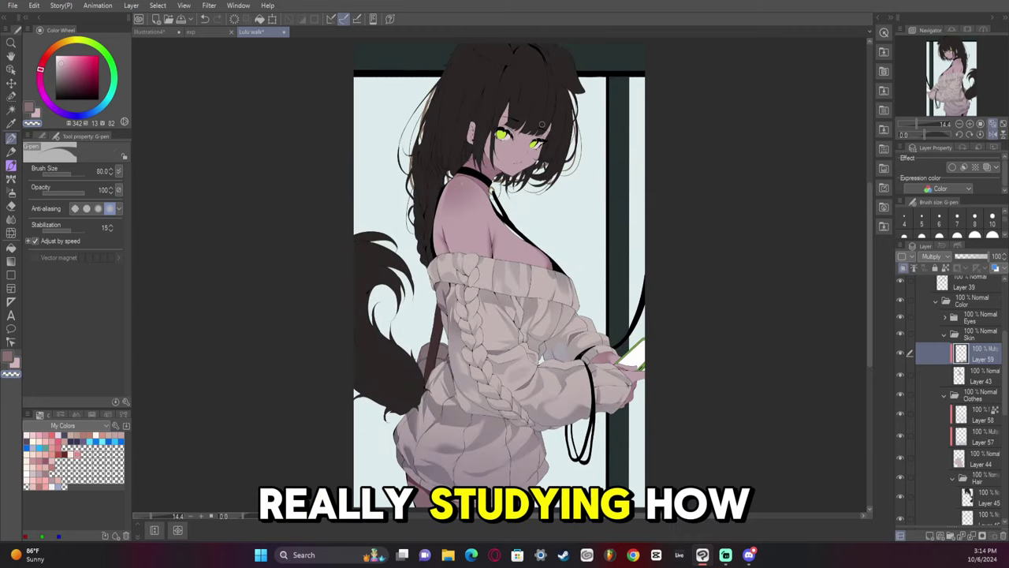
{"action": "left_click", "coordinate": [993, 132]}
{"action": "key", "text": "b"}
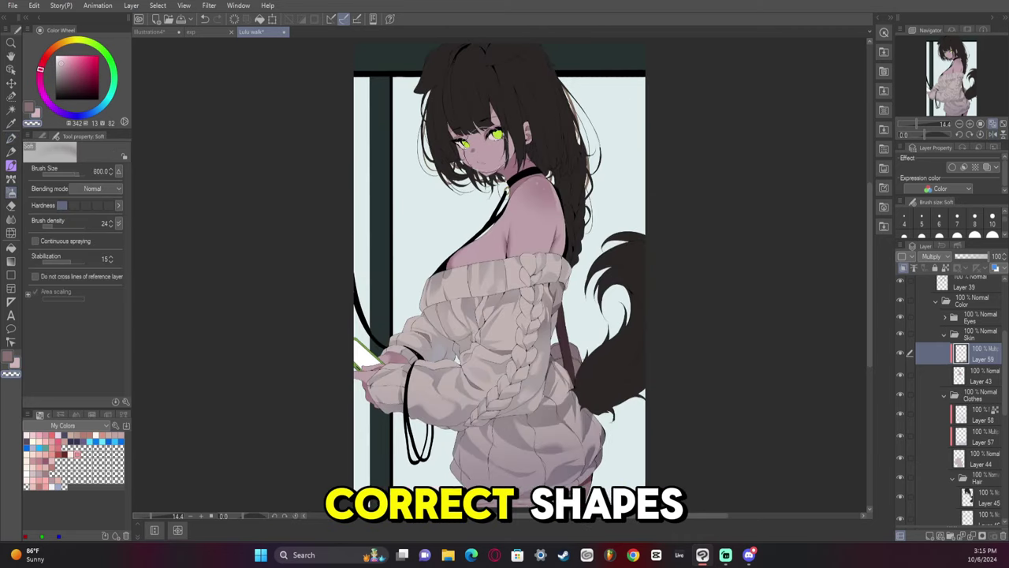
{"action": "key", "text": "h"}
{"action": "key", "text": "h"}
{"action": "left_click_drag", "start_coordinate": [477, 142], "coordinate": [509, 158]}
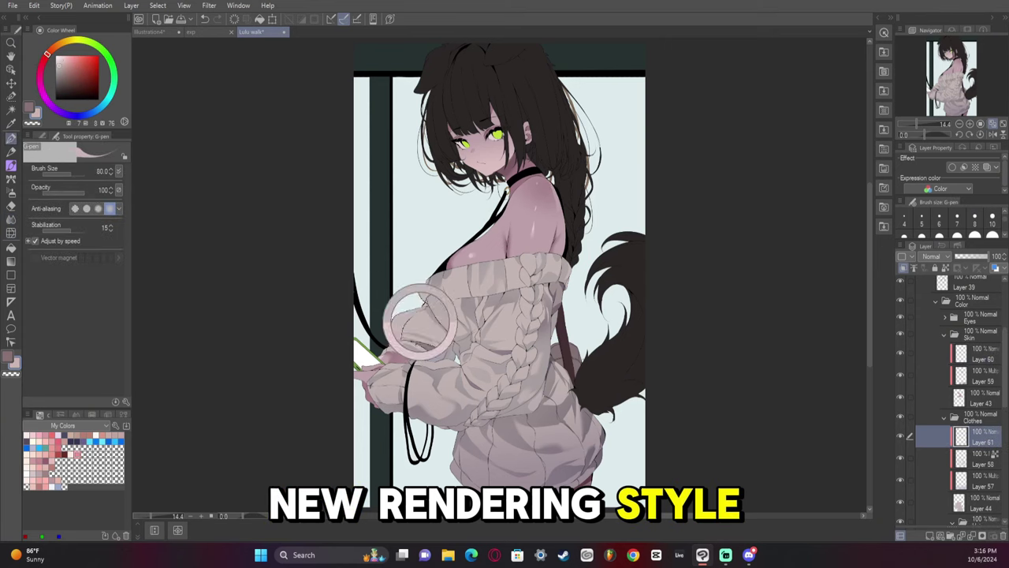
Paint cream highlights along the sweater folds on a clipped layer at 75% opacity, and shade the bag on clipped layers
{"action": "mouse_move", "coordinate": [476, 311]}
{"action": "left_mouse_down"}
{"action": "mouse_move", "coordinate": [478, 339]}
{"action": "mouse_move", "coordinate": [451, 371]}
{"action": "mouse_move", "coordinate": [429, 364]}
{"action": "left_mouse_up"}
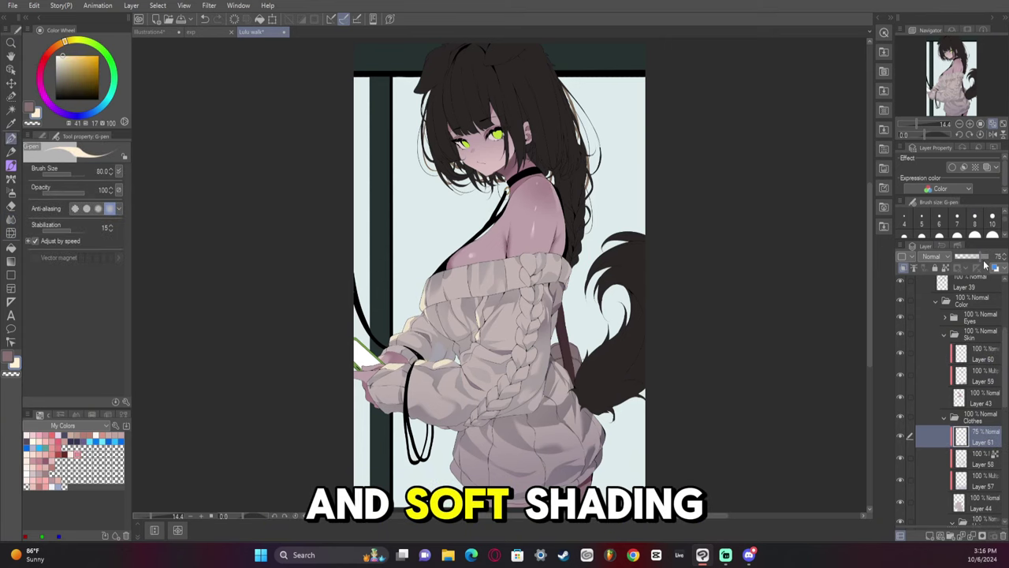
{"action": "key", "text": "b"}
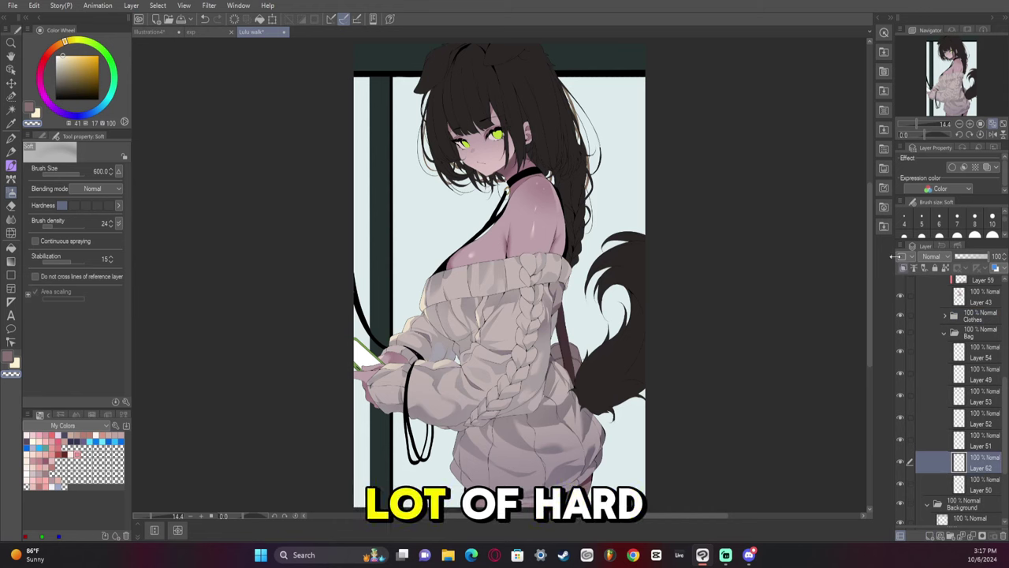
{"action": "key", "text": "p"}
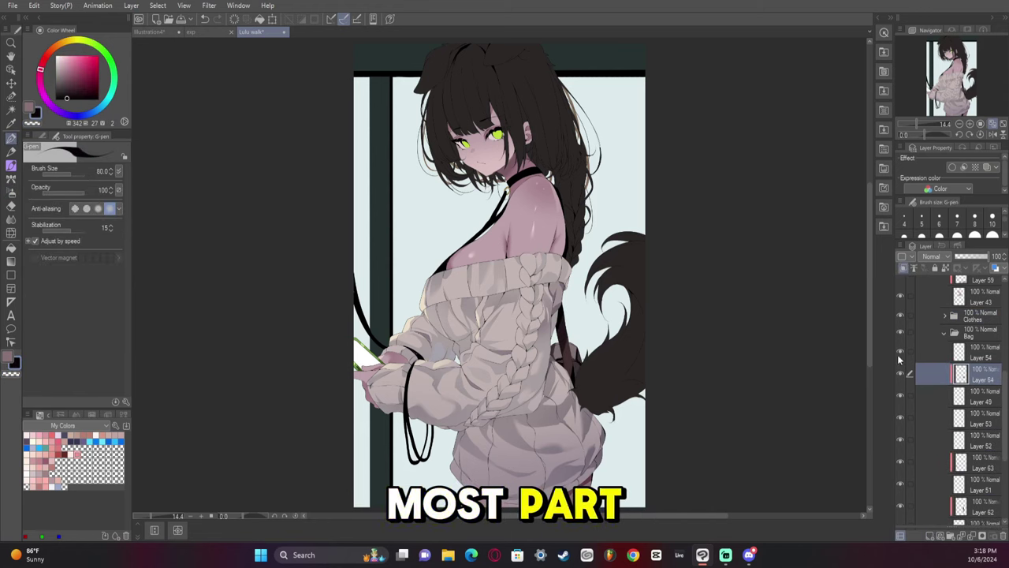
Shade the hair, ears and tail with dark tones and warm fringe highlights on clipped layers in the Hair folder
{"action": "scroll", "coordinate": [962, 394], "scroll_direction": "up", "scroll_amount": 3}
{"action": "key", "text": "o"}
{"action": "left_click", "coordinate": [982, 414]}
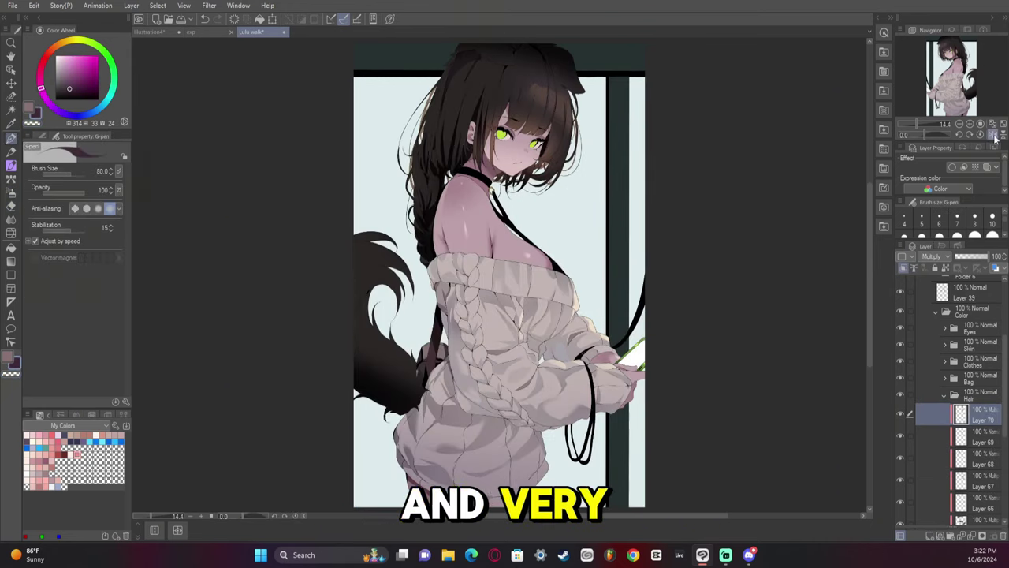
{"action": "left_click", "coordinate": [994, 135]}
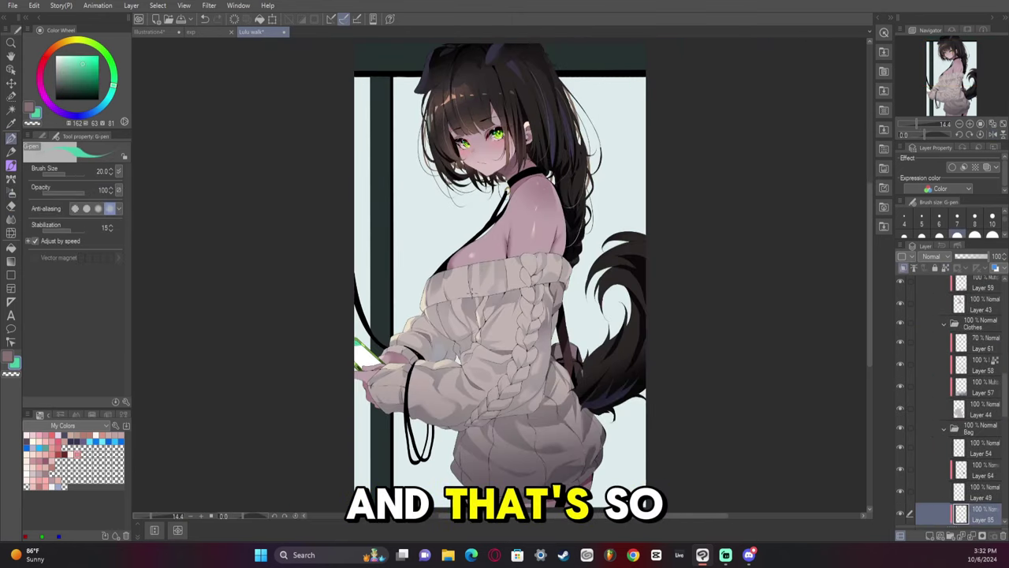
Airbrush soft grey-blue streaks onto the window background and draw small raindrops on new layers above it
{"action": "key", "text": "b"}
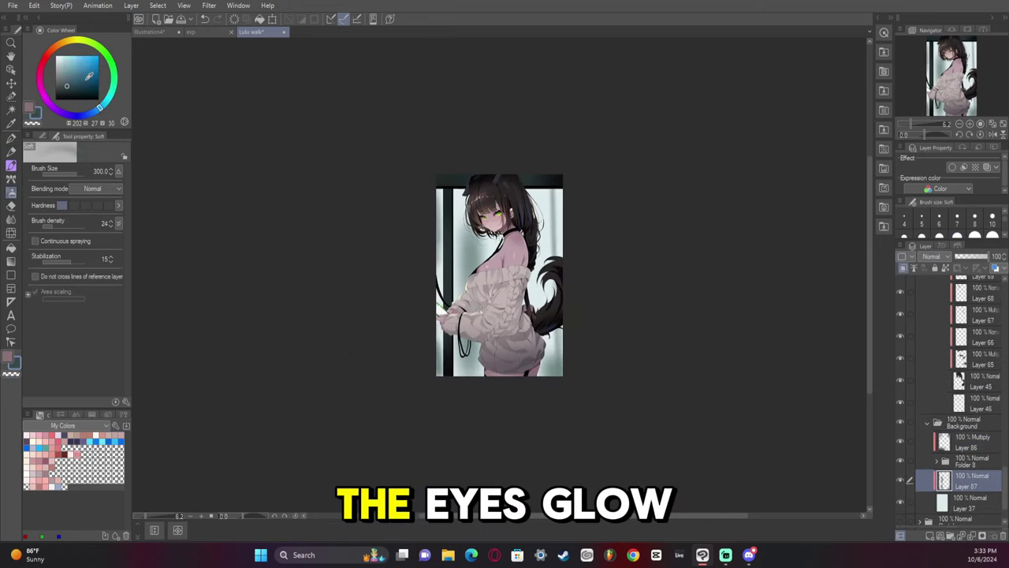
{"action": "left_click", "coordinate": [12, 137]}
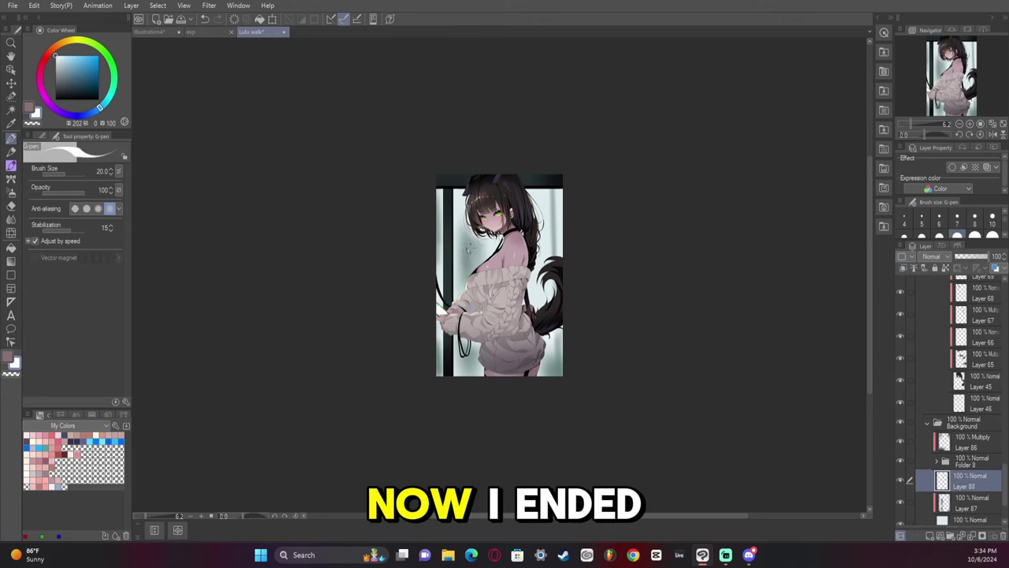
{"action": "key", "text": "ctrl+shift+n"}
{"action": "left_click", "coordinate": [465, 260], "text": "alt"}
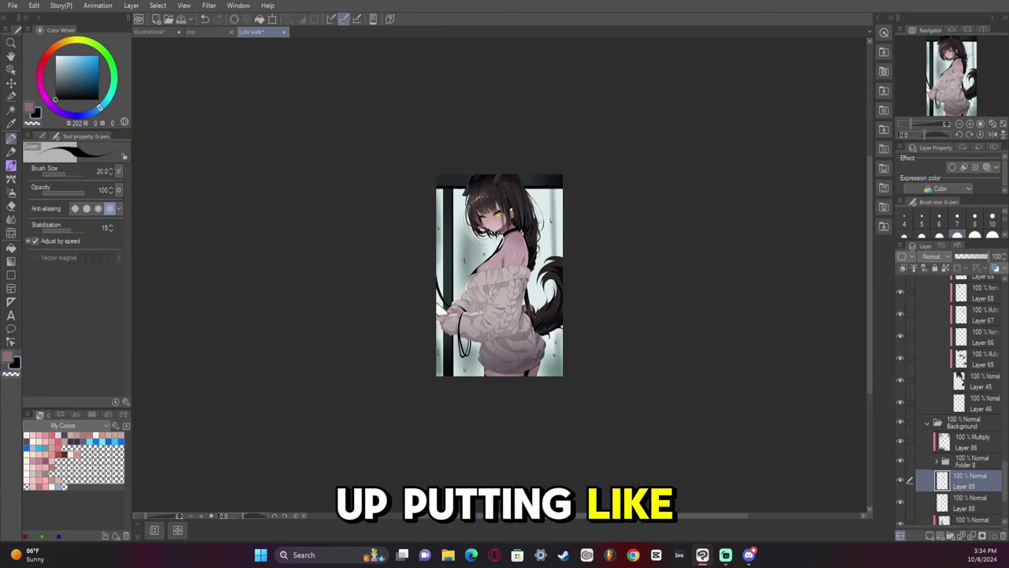
Select individual raindrops with the Selection pen at size 400 and transform them to vary their size and placement
{"action": "left_click", "coordinate": [994, 136]}
{"action": "key", "text": "m"}
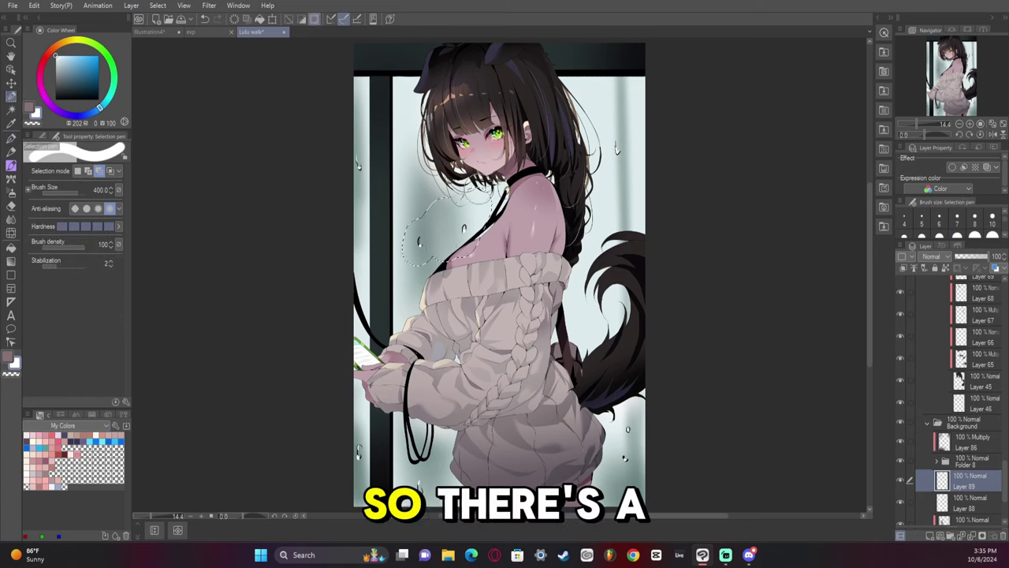
{"action": "key", "text": "p"}
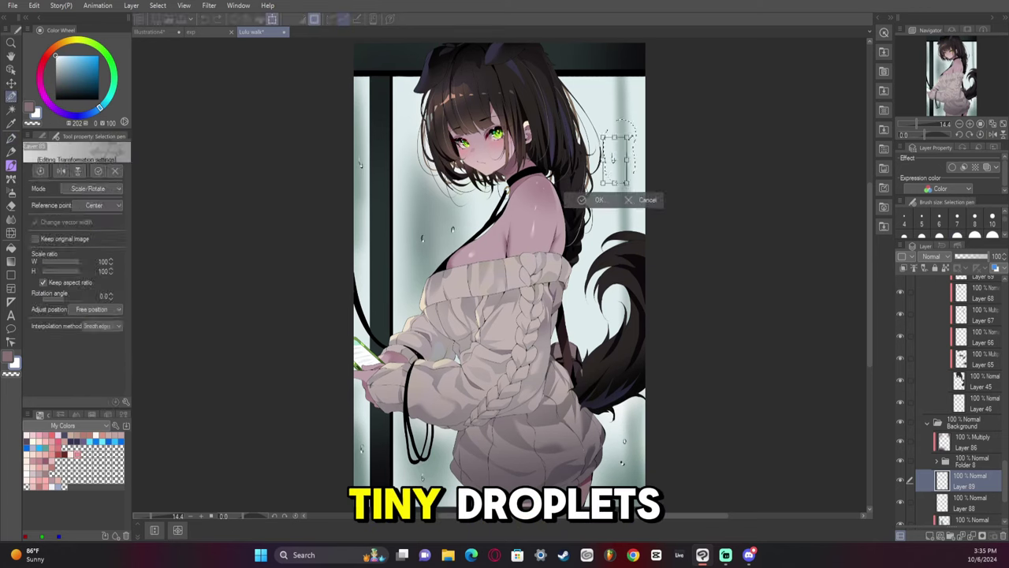
Enlarge the soft airbrush to 500 and paint white rain streaks on a new layer in the Background folder
{"action": "key", "text": "ctrl+0"}
{"action": "key", "text": "bracketright"}
{"action": "key", "text": "bracketright"}
{"action": "key", "text": "bracketright"}
{"action": "key", "text": "bracketright"}
{"action": "key", "text": "bracketright"}
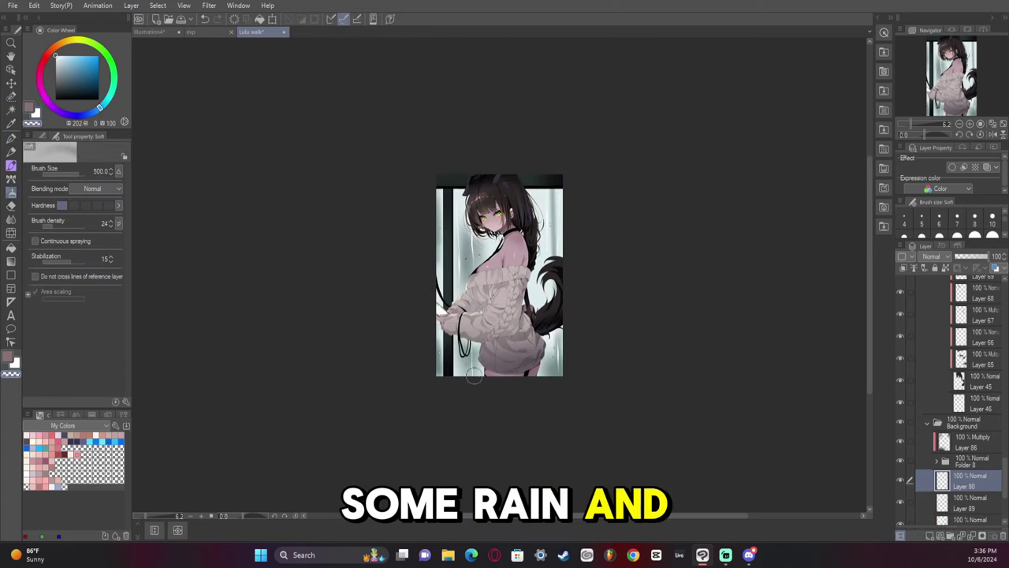
Add a new layer higher in the stack and airbrush a soft glow over the eyes
{"action": "scroll", "coordinate": [954, 355], "scroll_direction": "up", "scroll_amount": 5}
{"action": "left_click", "coordinate": [970, 319]}
{"action": "key", "text": "b"}
{"action": "key", "text": "ctrl+shift+n"}
{"action": "key", "text": "x"}
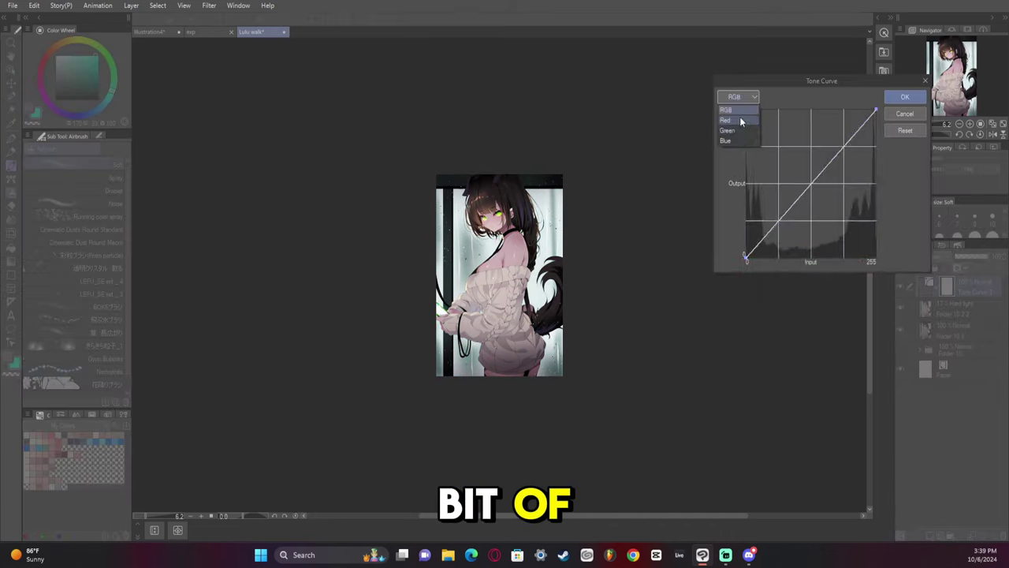
Adjust the Red channel of the Tone Curve correction layer and add a Level Correction layer above the foreground shapes
{"action": "left_click", "coordinate": [742, 121]}
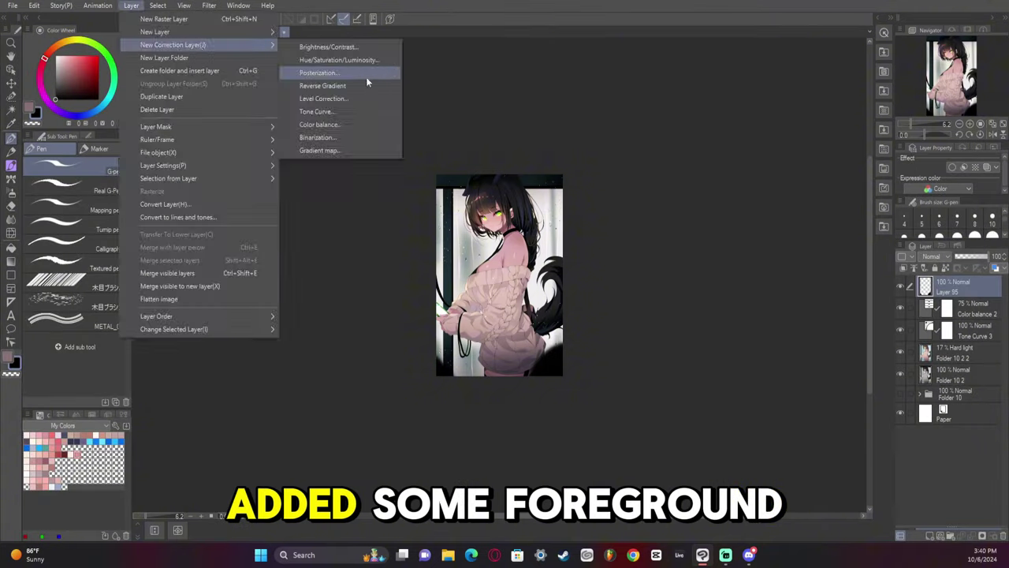
{"action": "left_click", "coordinate": [366, 76]}
{"action": "key", "text": "Return"}
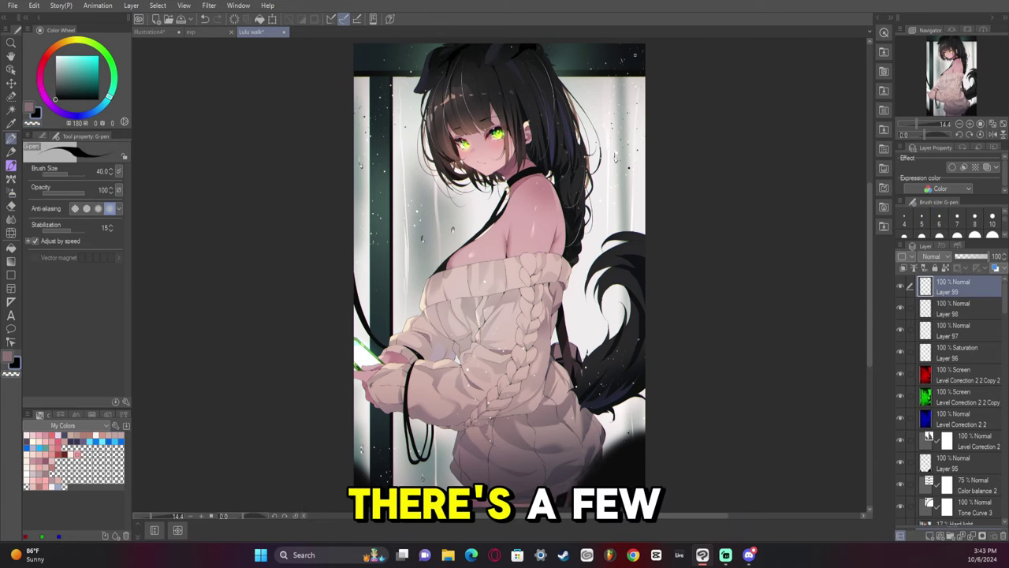
Export the finished illustration
{"action": "left_click", "coordinate": [13, 6]}
{"action": "left_click", "coordinate": [796, 105]}
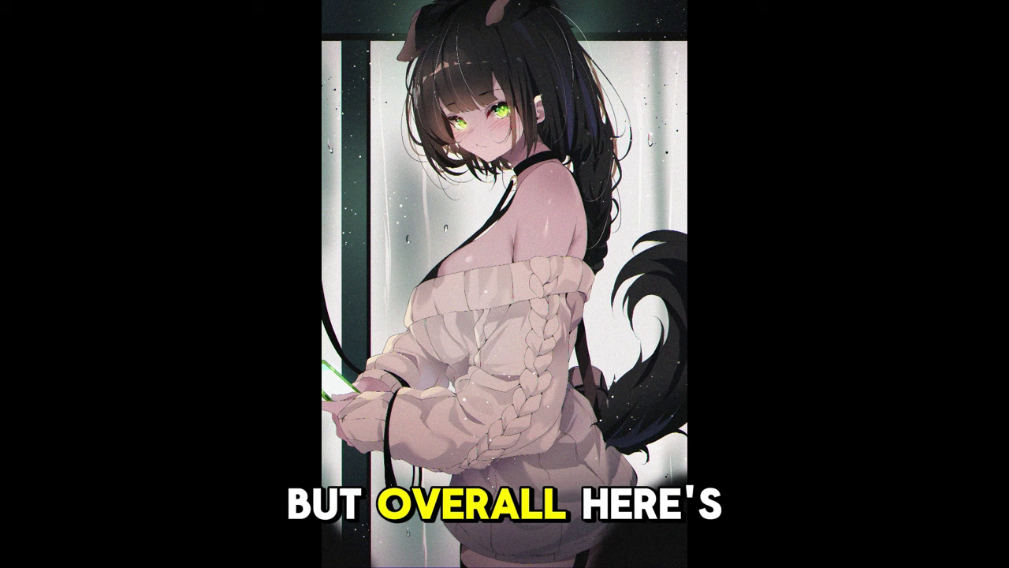